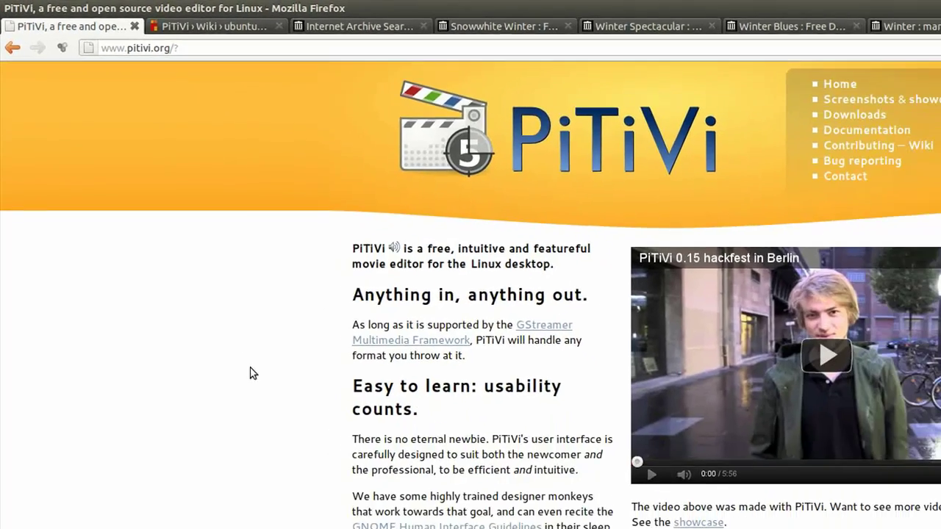
# Switch to the ubuntuusers PiTiVi wiki tab, read down through the article, and return to the top
pyautogui.scroll(-3, 201, 300)
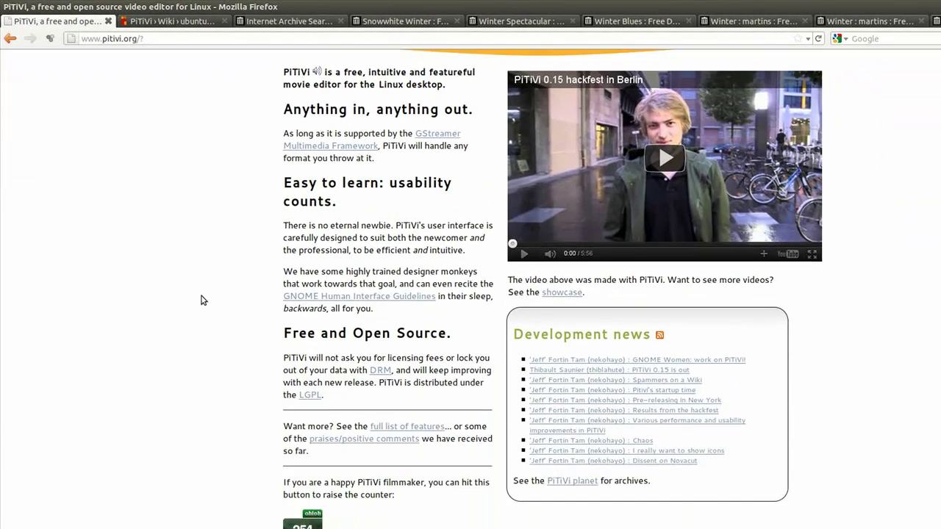
pyautogui.scroll(3, 202, 299)
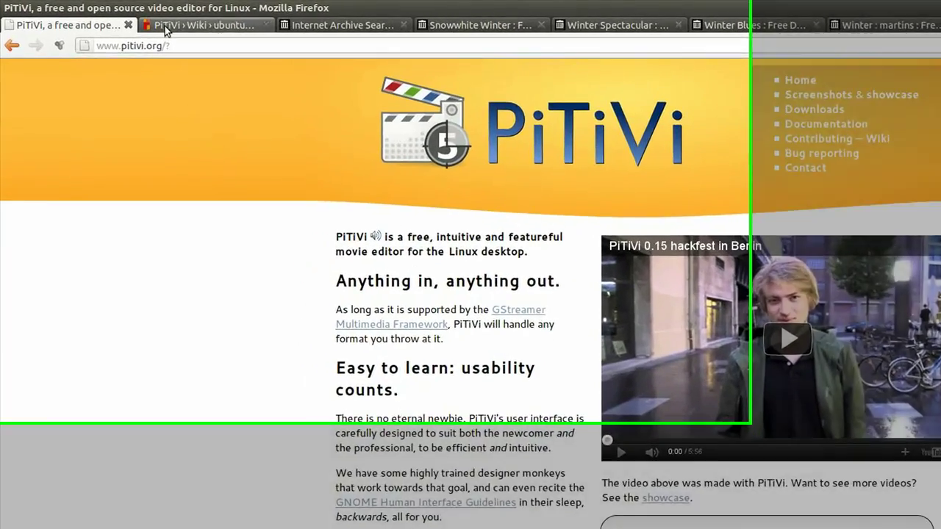
pyautogui.click(141, 22)
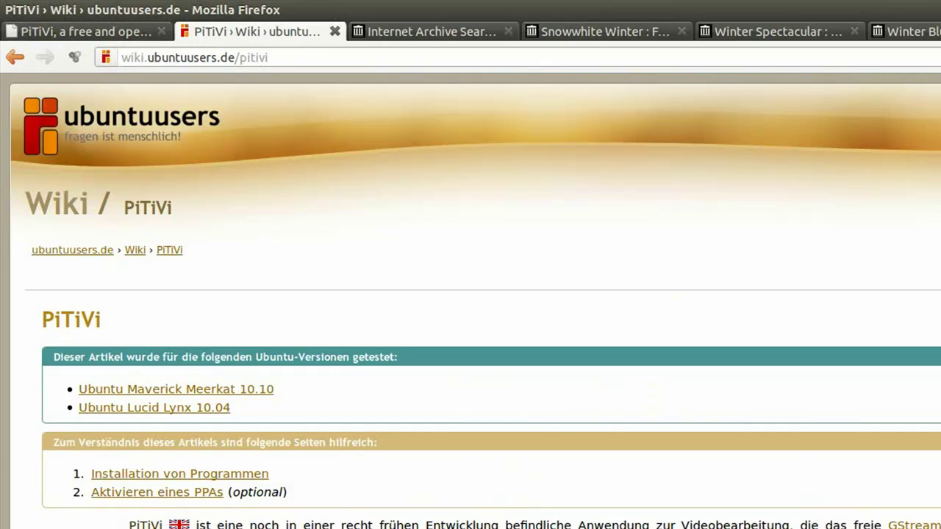
pyautogui.scroll(-2, 470, 294)
pyautogui.scroll(-3, 470, 294)
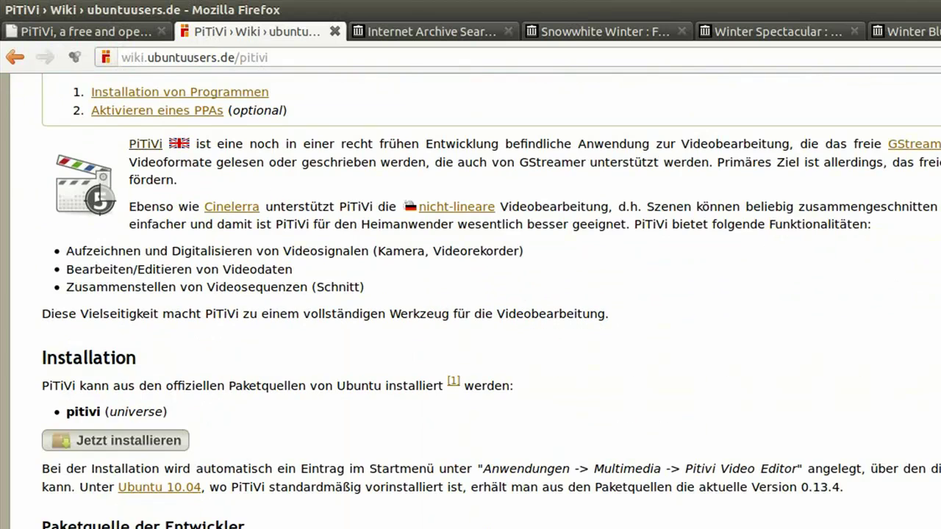
pyautogui.scroll(-4, 470, 294)
pyautogui.scroll(-4, 471, 294)
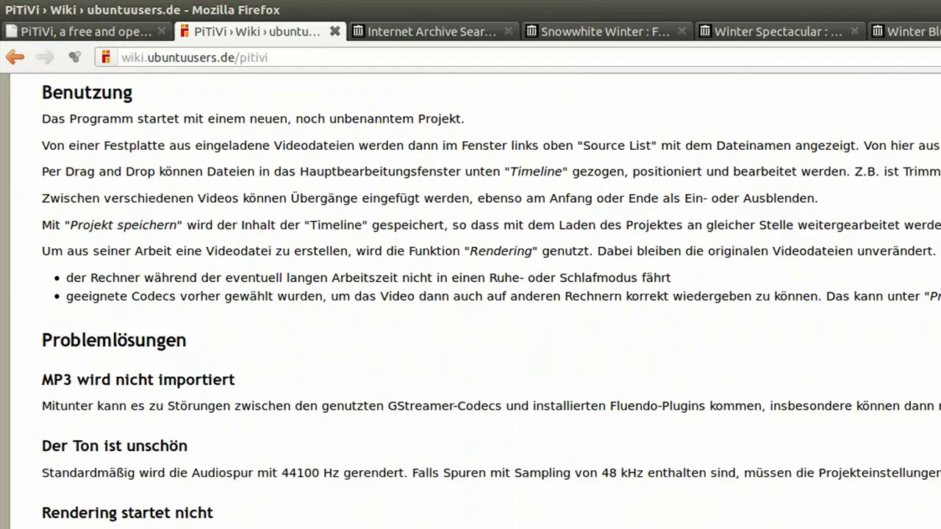
pyautogui.scroll(1, 470, 294)
pyautogui.scroll(5, 471, 294)
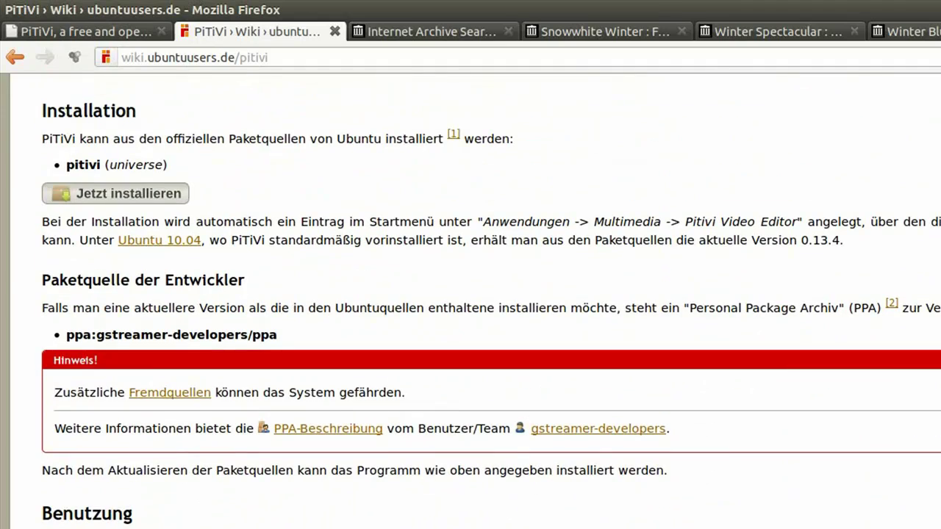
pyautogui.scroll(5, 317, 238)
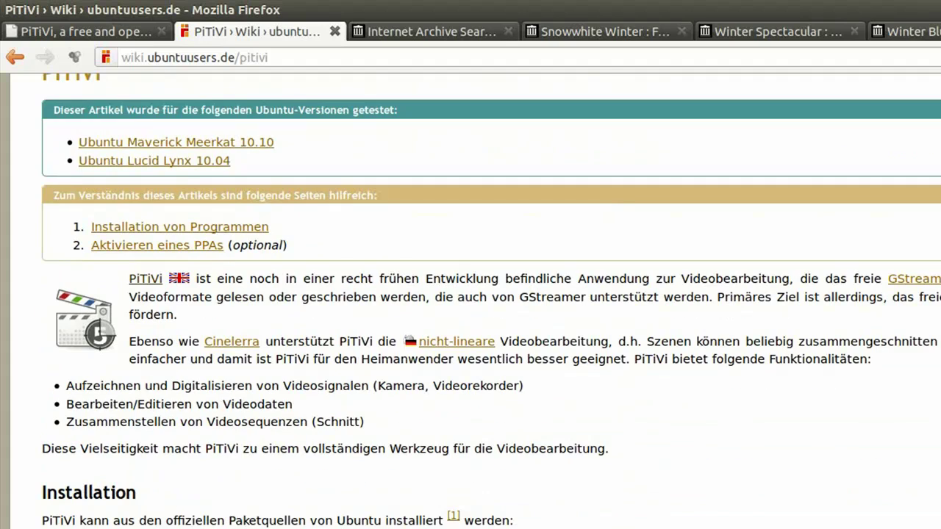
pyautogui.scroll(3, 297, 286)
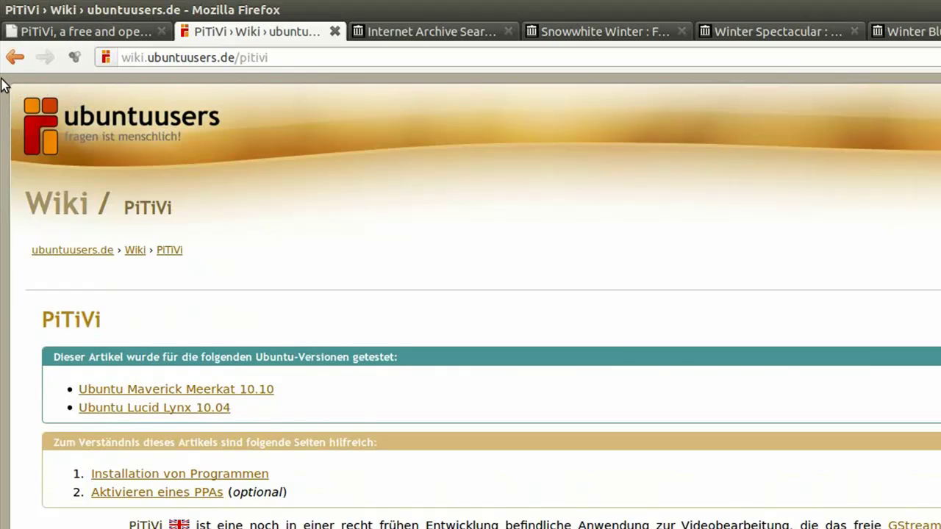
pyautogui.moveTo(2, 83)
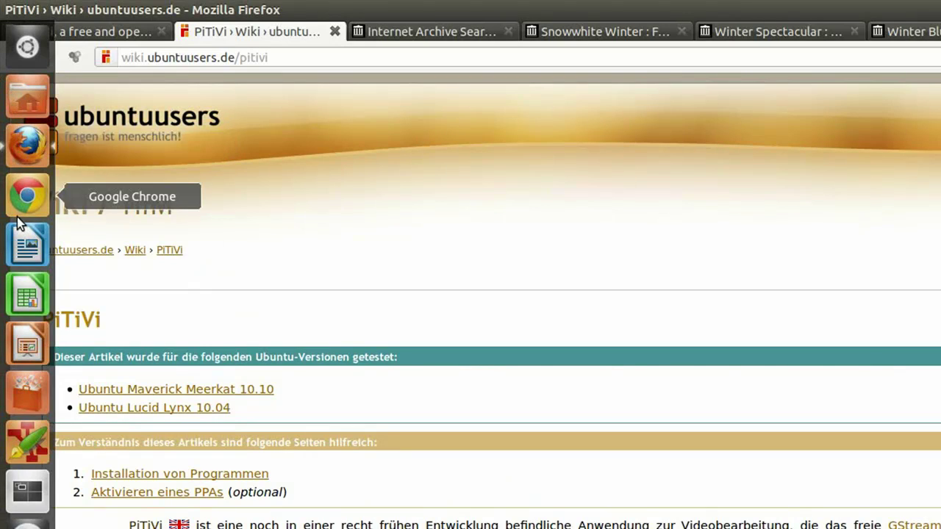
# Launch PiTiVi-Video-Bearbeitung from the installed Multimedia-Anwendungen in the Dash
pyautogui.click(28, 49)
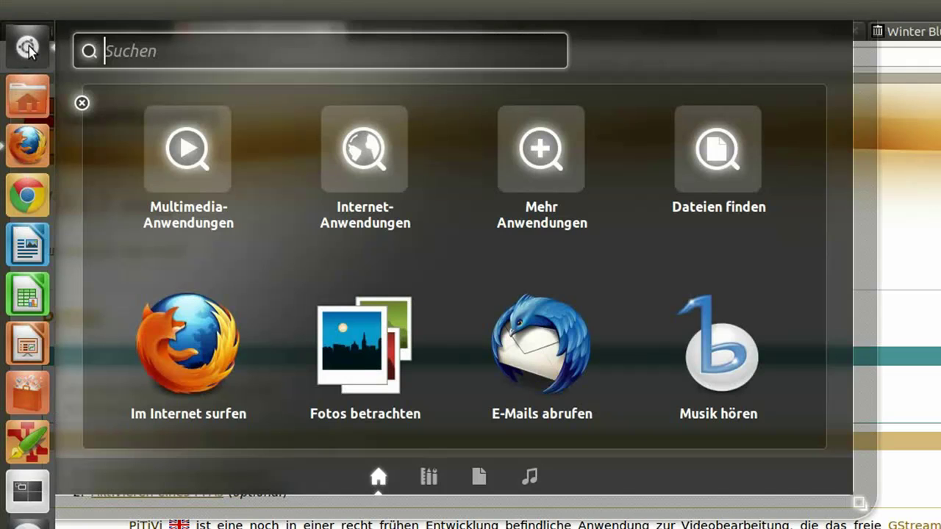
pyautogui.click(198, 146)
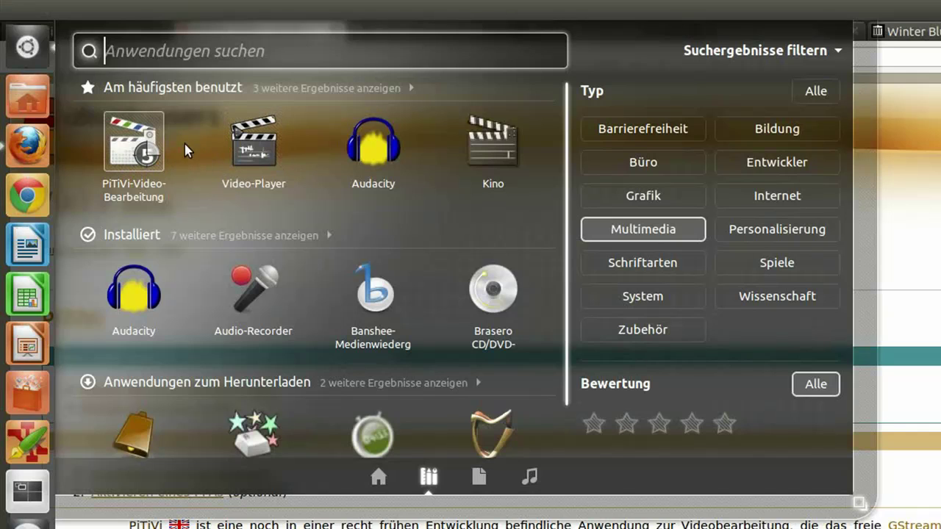
pyautogui.click(324, 235)
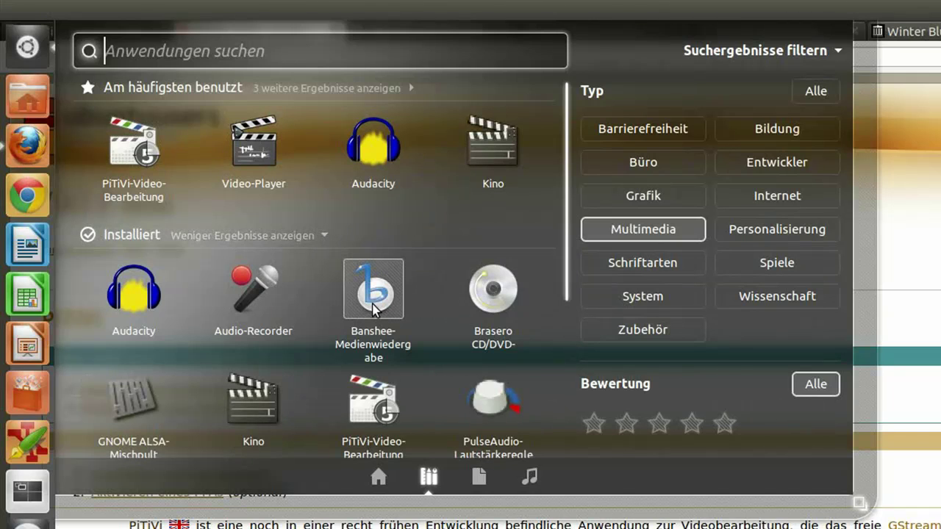
pyautogui.scroll(-2, 372, 309)
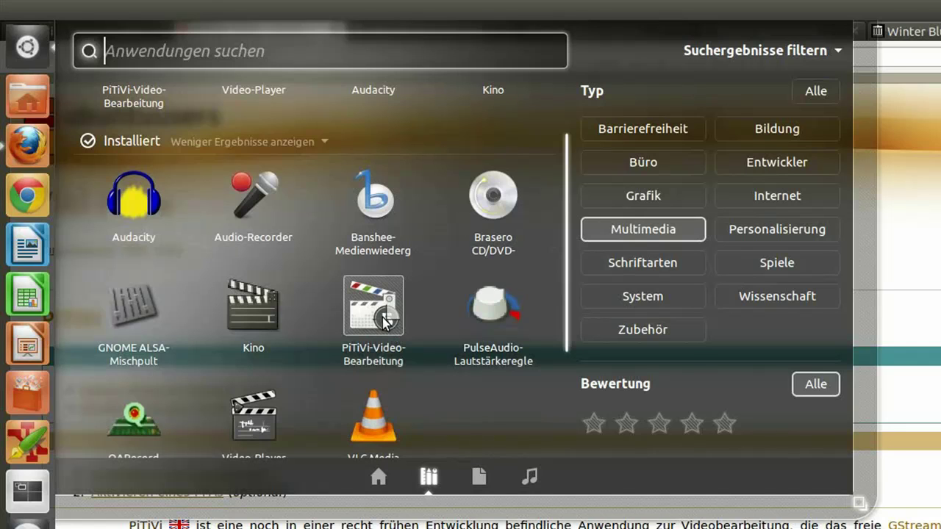
pyautogui.click(384, 321)
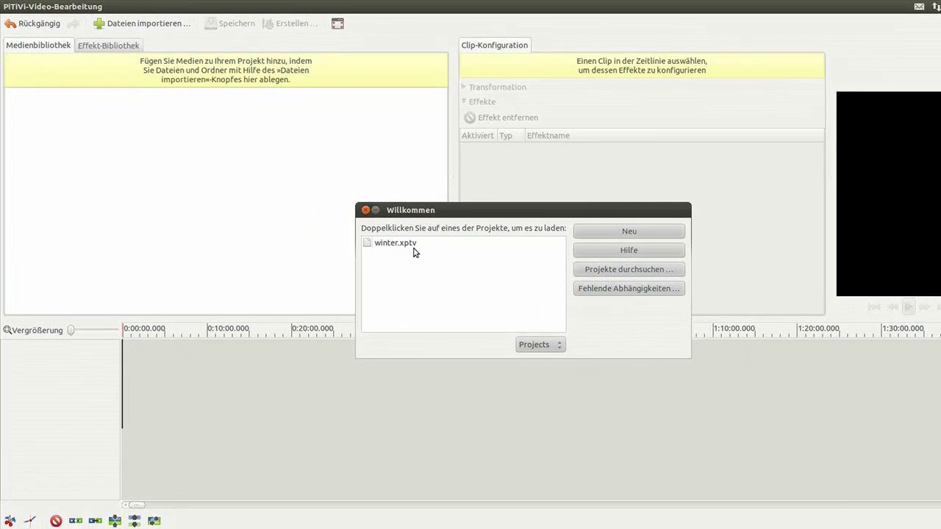
# Close PiTiVi's Willkommen dialog for an empty project and bring Firefox back to the front
pyautogui.click(366, 211)
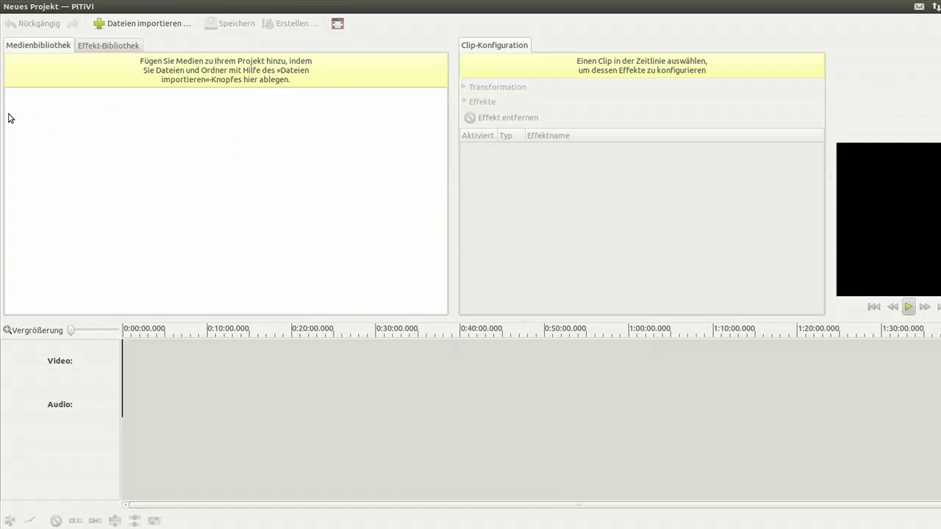
pyautogui.moveTo(1, 118)
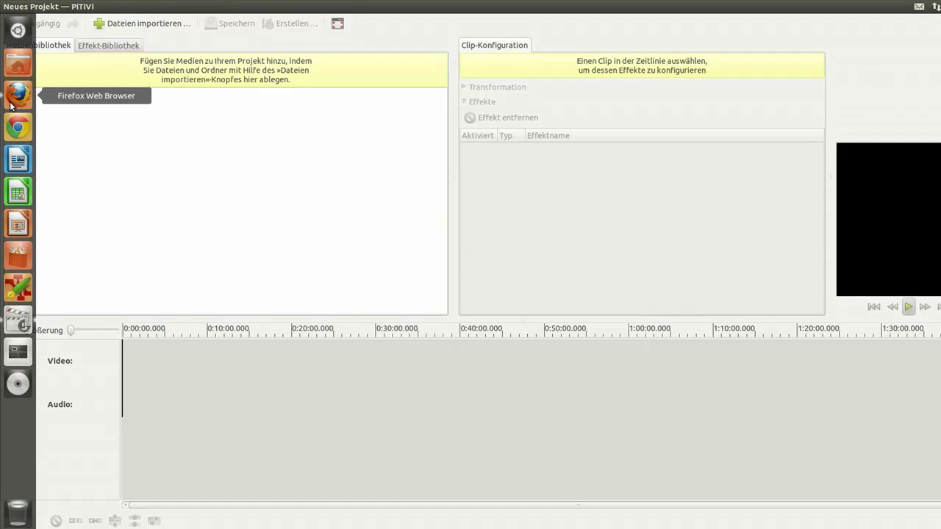
pyautogui.click(16, 96)
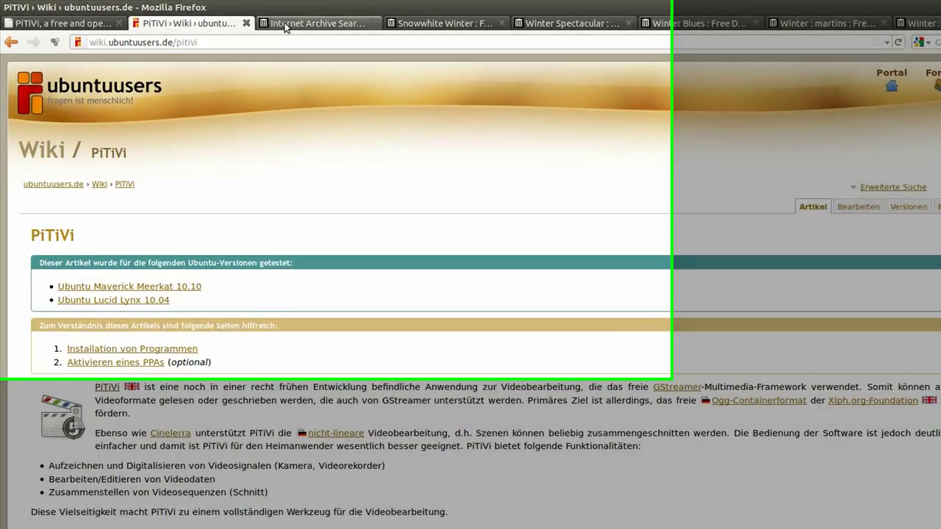
# Search the Internet Archive for 'winter' from its home page
pyautogui.click(272, 20)
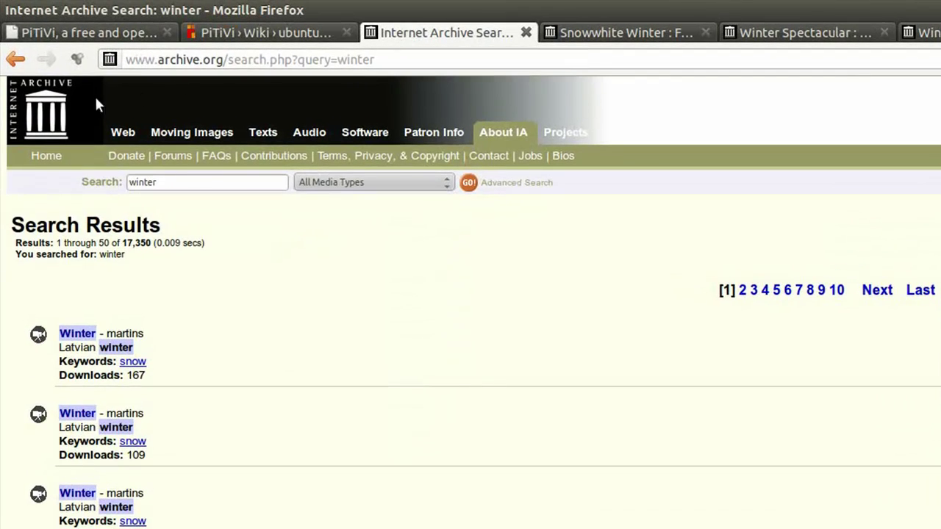
pyautogui.click(62, 118)
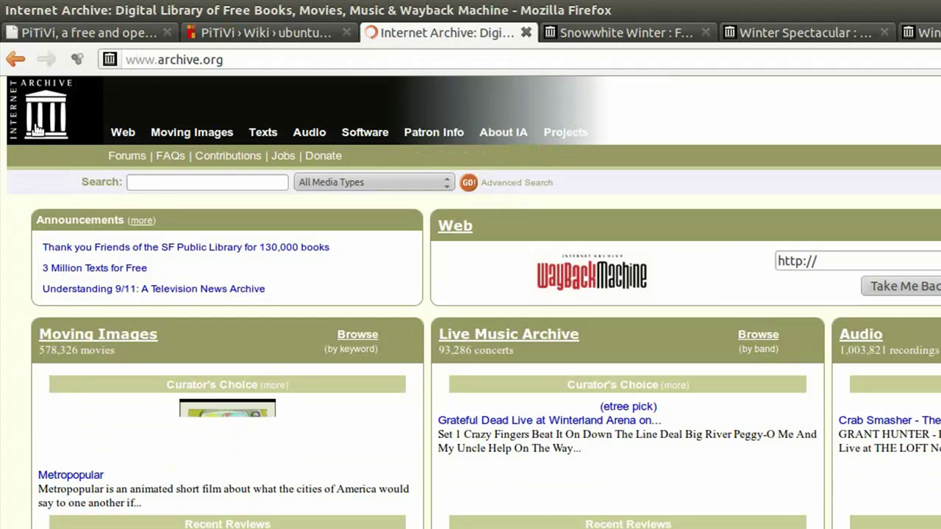
pyautogui.click(149, 184)
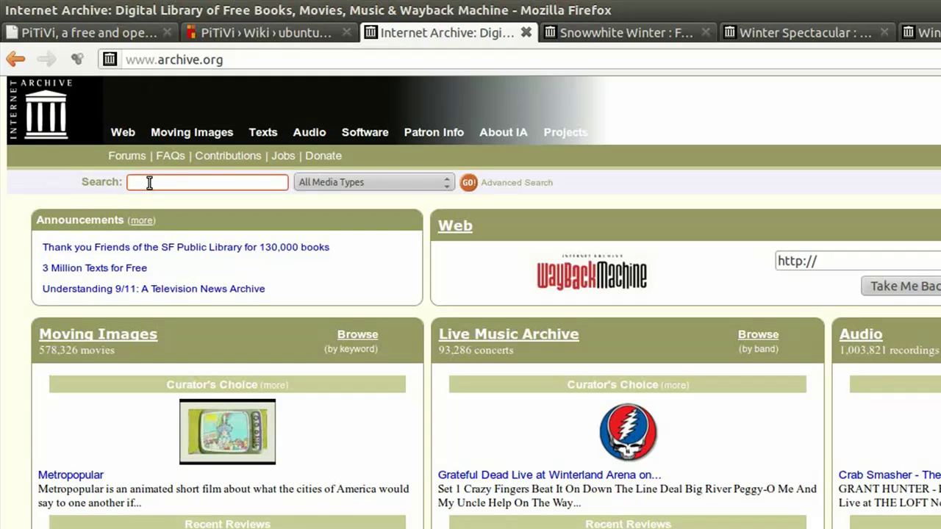
pyautogui.write('winter')
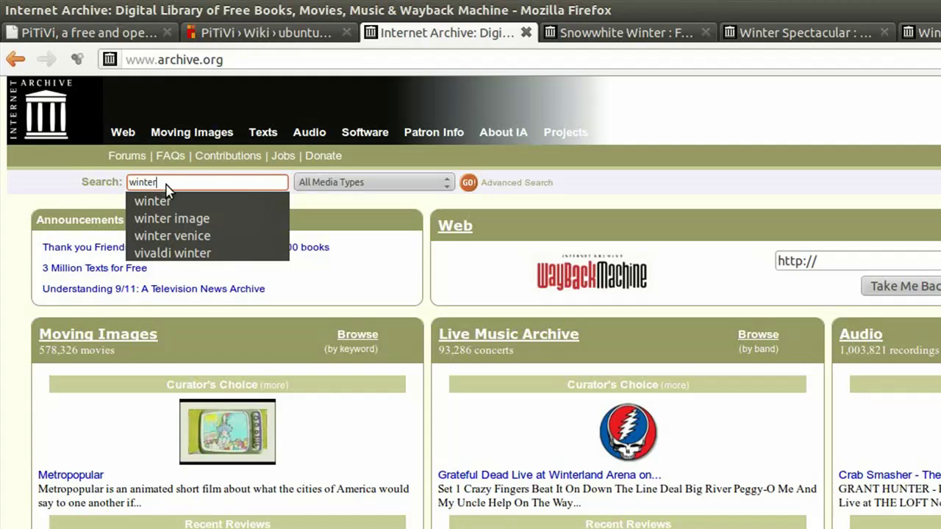
pyautogui.press('Return')
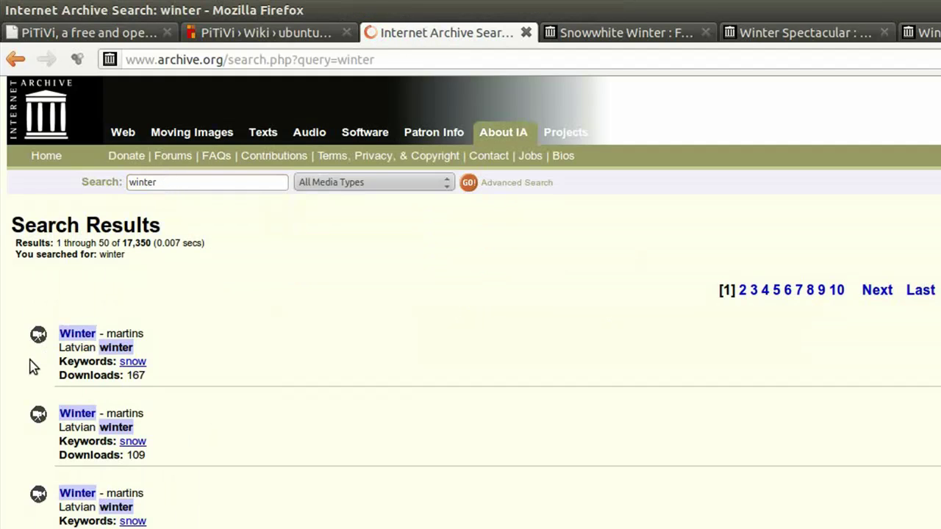
# Scroll down through the winter search results and partway back up
pyautogui.scroll(-5, 40, 509)
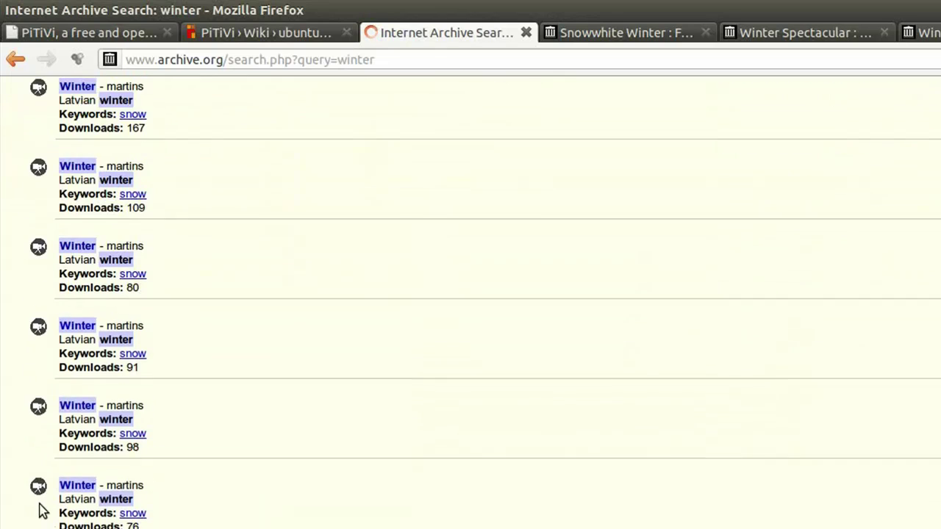
pyautogui.scroll(-1, 40, 509)
pyautogui.scroll(-3, 41, 509)
pyautogui.scroll(-3, 41, 509)
pyautogui.scroll(-5, 40, 509)
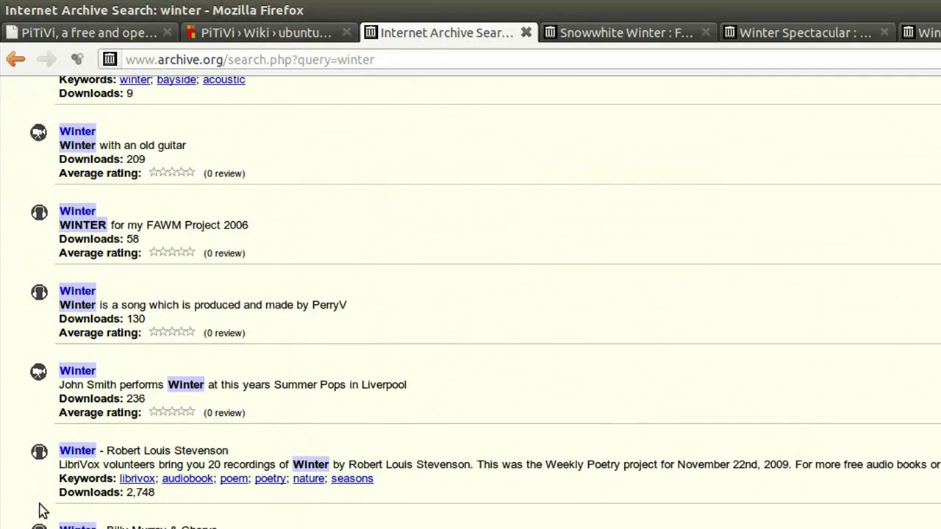
pyautogui.scroll(-8, 40, 509)
pyautogui.scroll(-8, 40, 510)
pyautogui.scroll(-6, 41, 510)
pyautogui.scroll(-8, 42, 511)
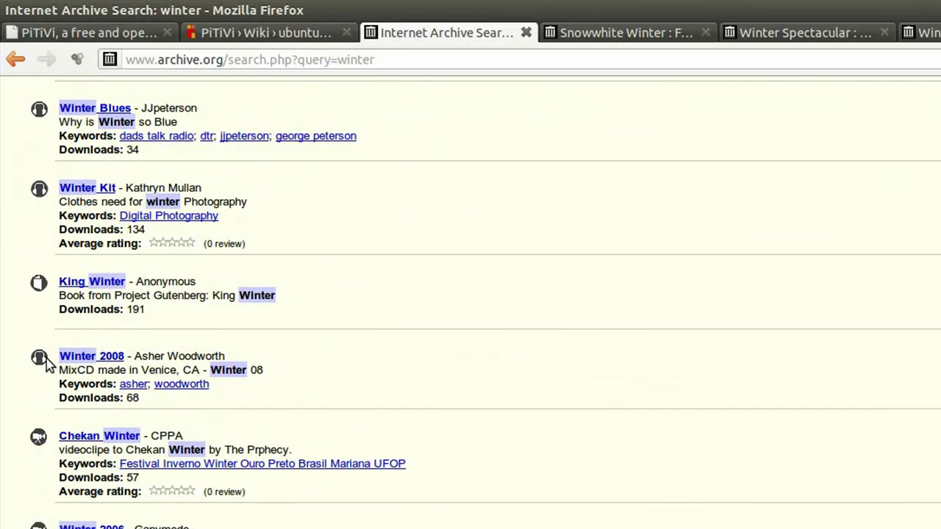
pyautogui.scroll(-1, 46, 363)
pyautogui.scroll(-7, 45, 362)
pyautogui.scroll(-7, 43, 358)
pyautogui.scroll(-6, 42, 354)
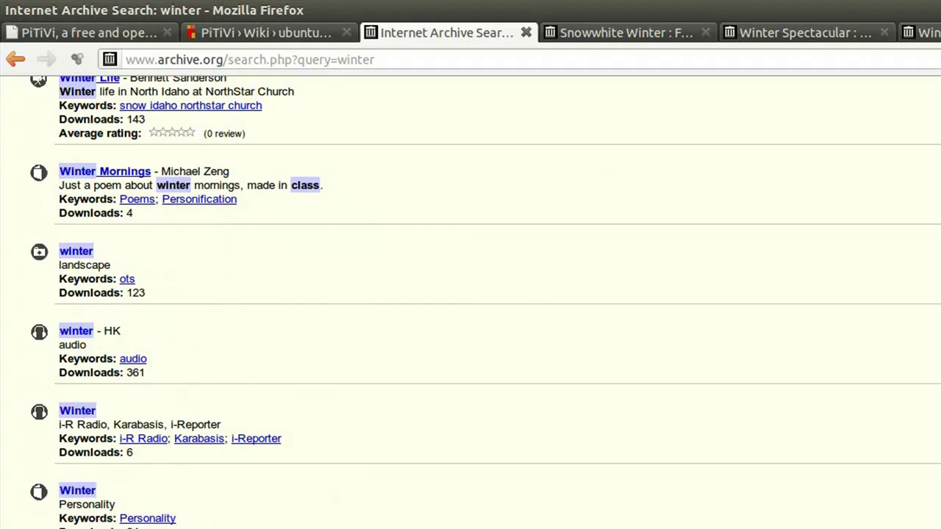
pyautogui.scroll(10, 606, 118)
pyautogui.scroll(15, 607, 118)
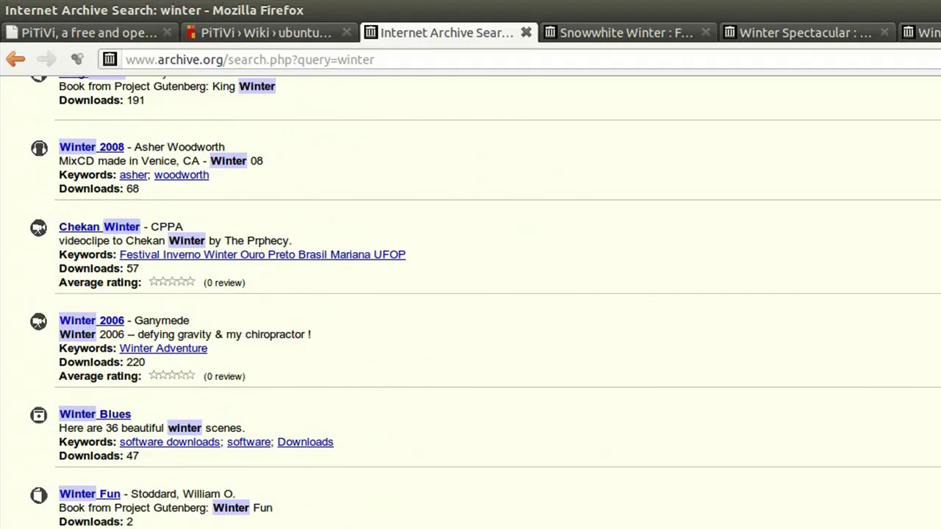
pyautogui.scroll(12, 607, 118)
# Open the Snowwhite Winter item page and use the context menu on its 8.7 KB screenshot link
pyautogui.click(572, 34)
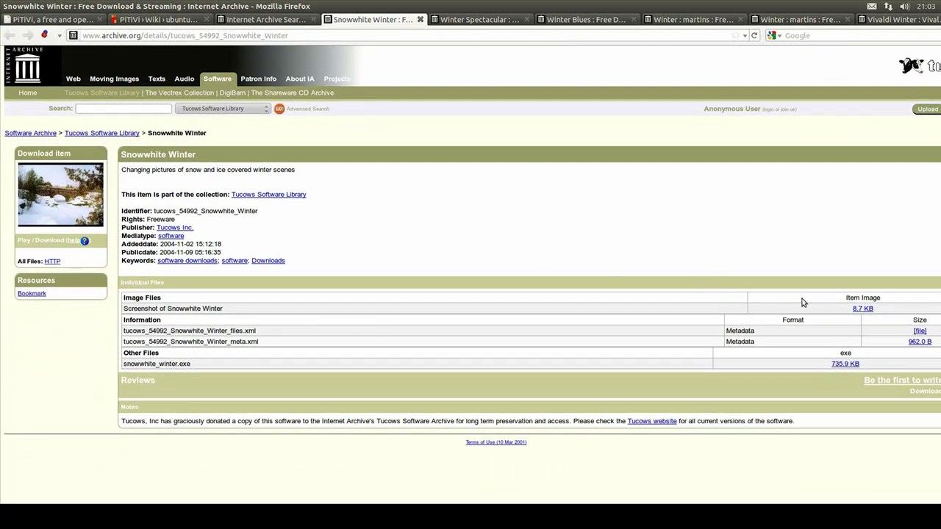
pyautogui.rightClick(865, 312)
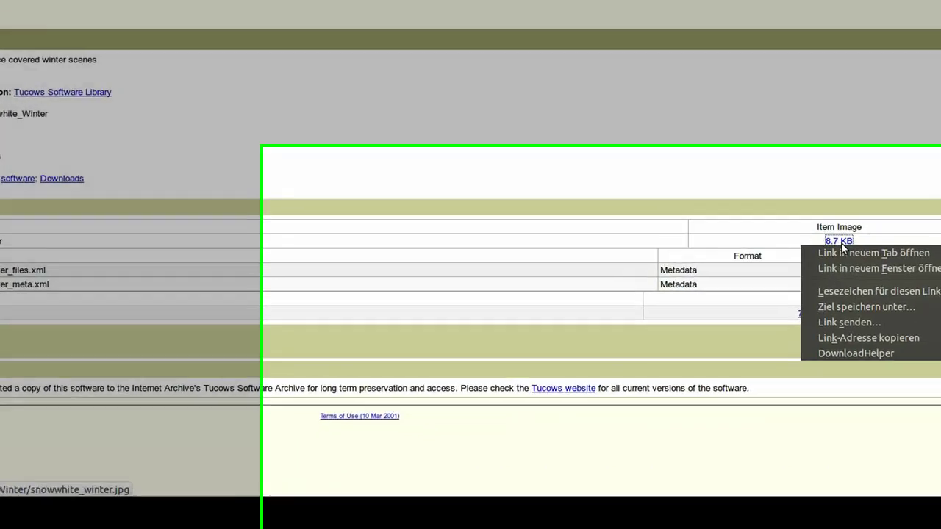
pyautogui.click(765, 268)
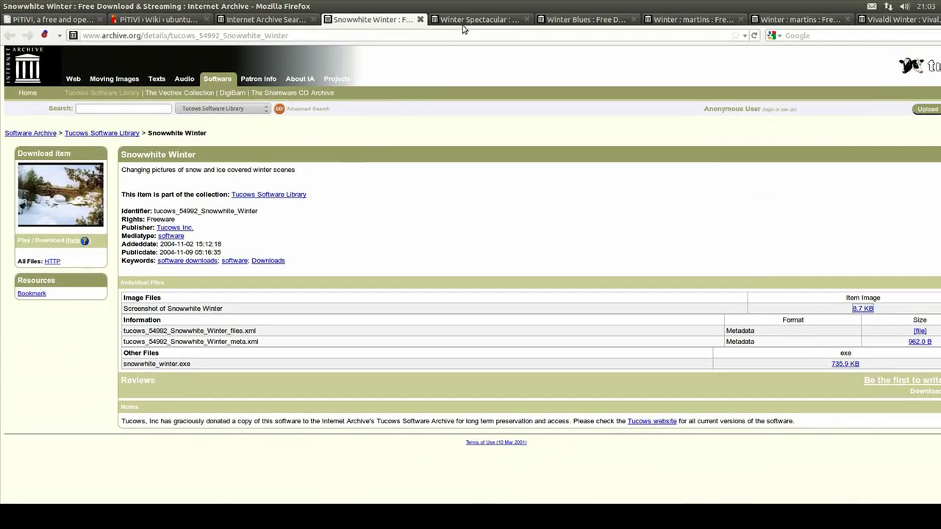
# Browse the Winter Spectacular, Winter Blues and two Latvian winter pages, ending on Vivaldi Winter
pyautogui.click(466, 21)
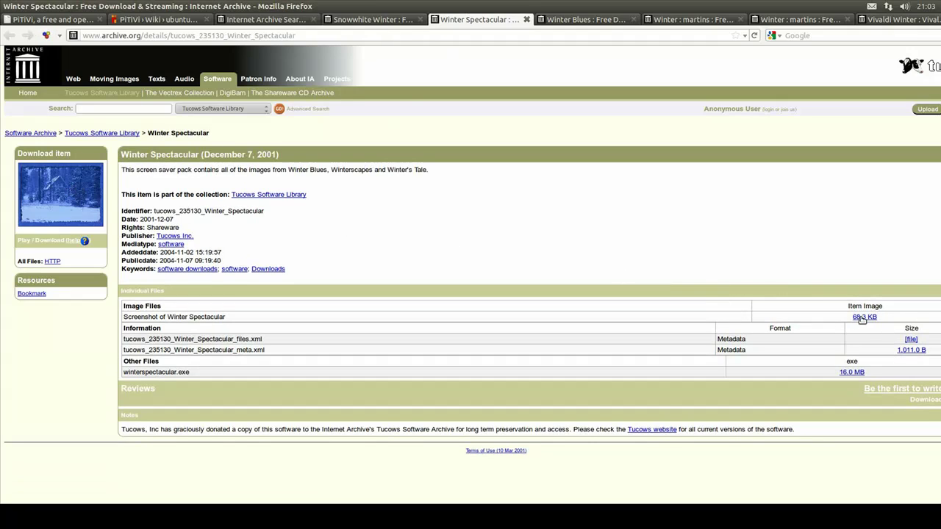
pyautogui.click(568, 19)
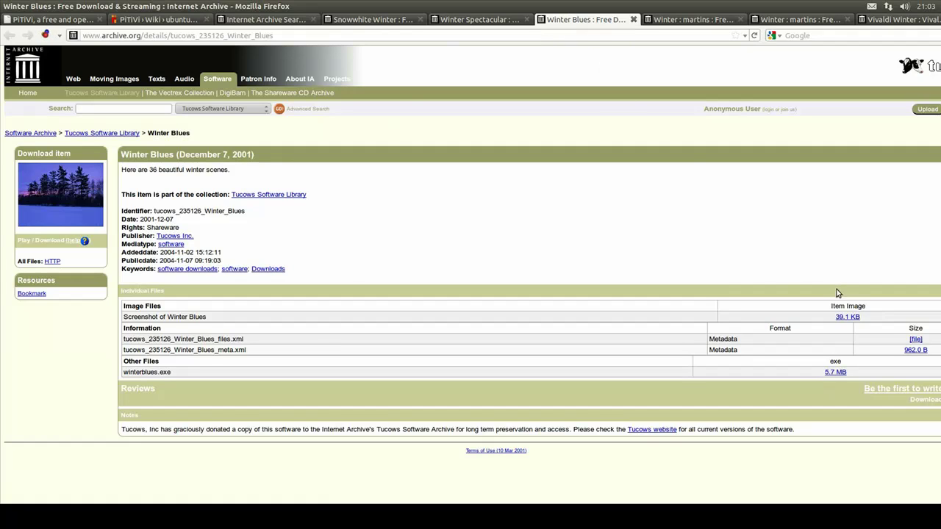
pyautogui.click(677, 21)
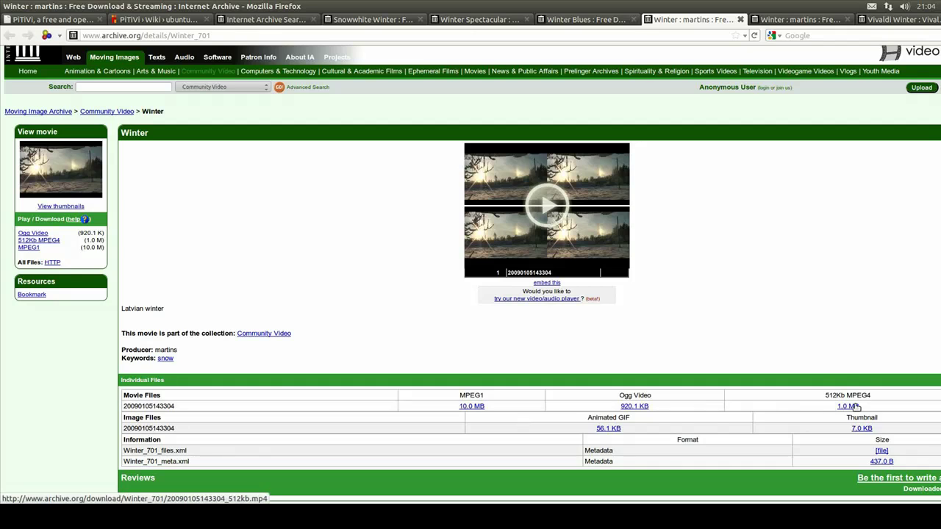
pyautogui.click(773, 21)
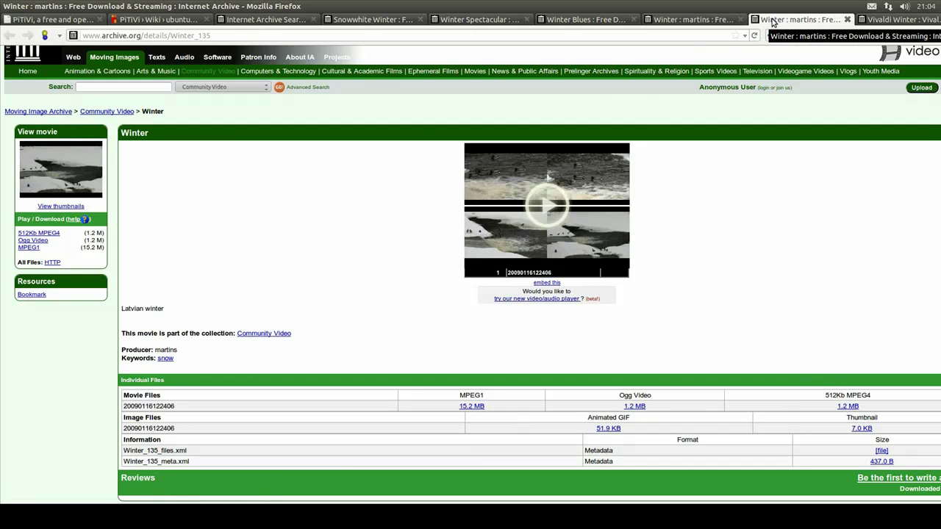
pyautogui.click(874, 21)
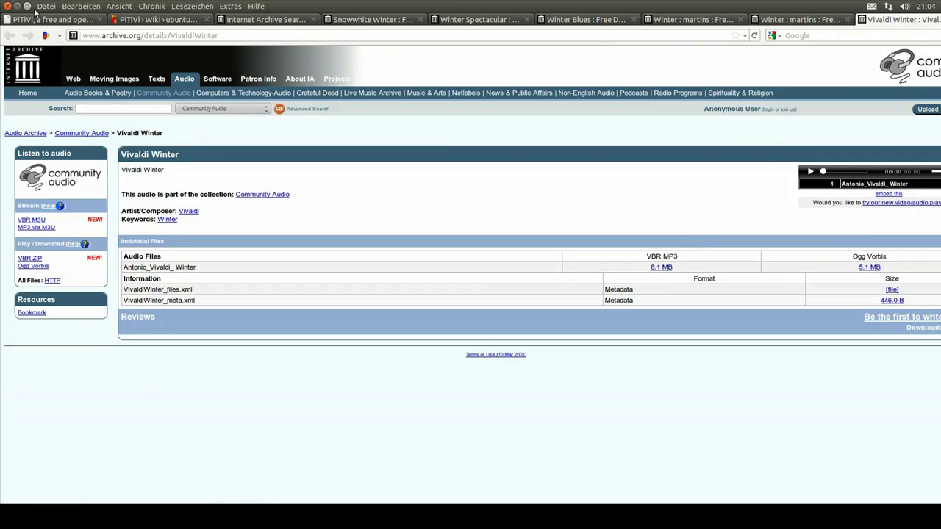
# Minimise Firefox and PiTiVi and open the desktop's Video folder in Nautilus
pyautogui.click(20, 9)
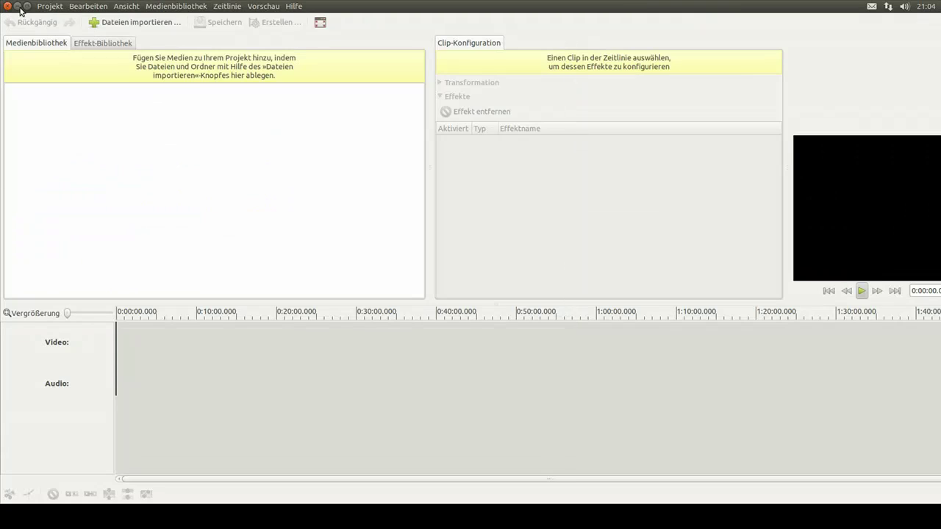
pyautogui.click(16, 9)
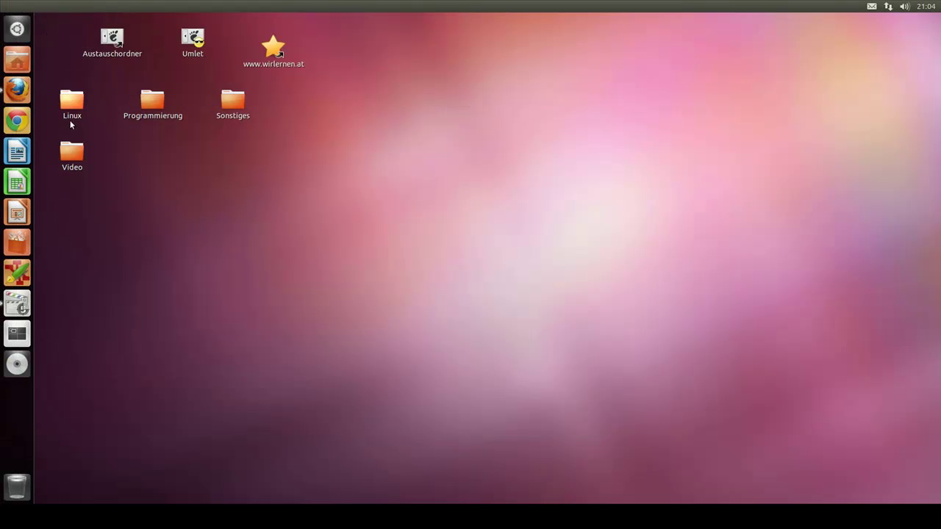
pyautogui.doubleClick(74, 161)
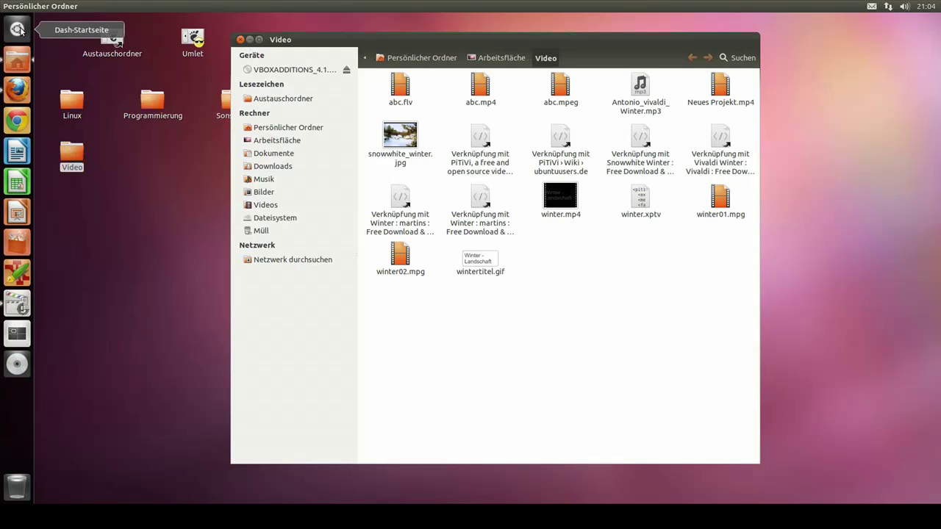
# Import winter01.mpg, winter02.mpg, Antonio_vivaldi_Winter.mp3 and snowwhite_winter.jpg into the PiTiVi media library
pyautogui.click(20, 308)
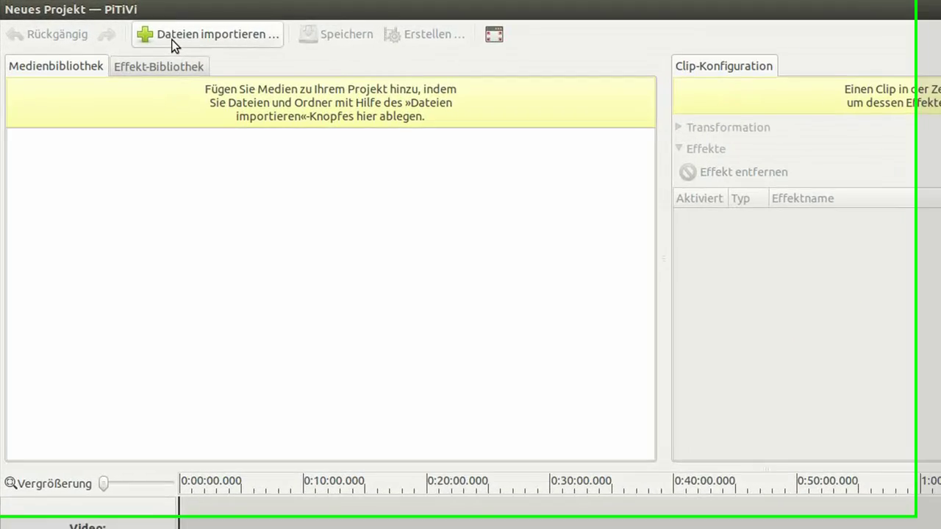
pyautogui.click(177, 38)
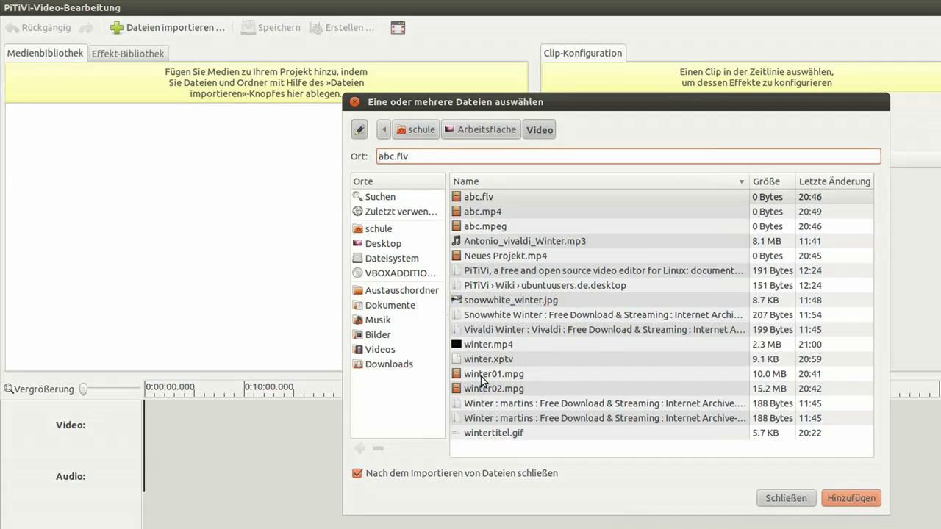
pyautogui.click(481, 377)
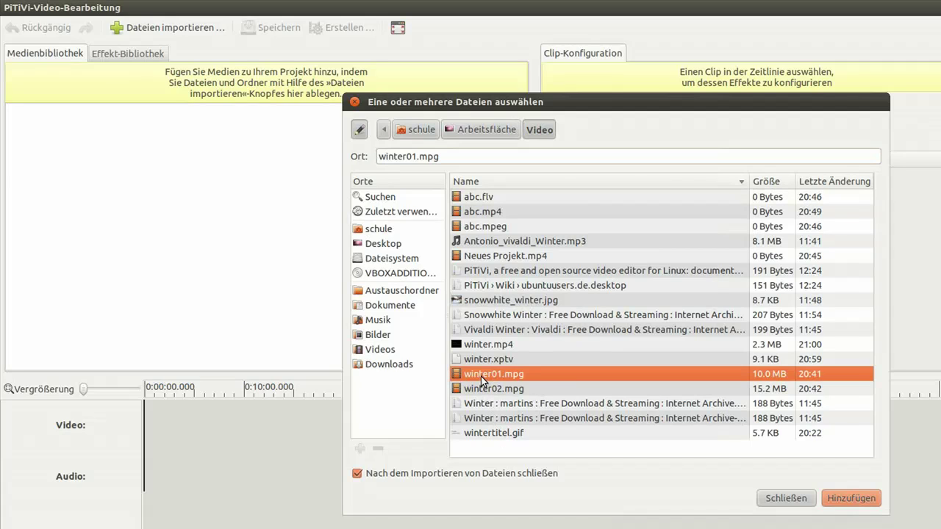
pyautogui.keyDown('ctrl'); pyautogui.click(482, 389); pyautogui.keyUp('ctrl')
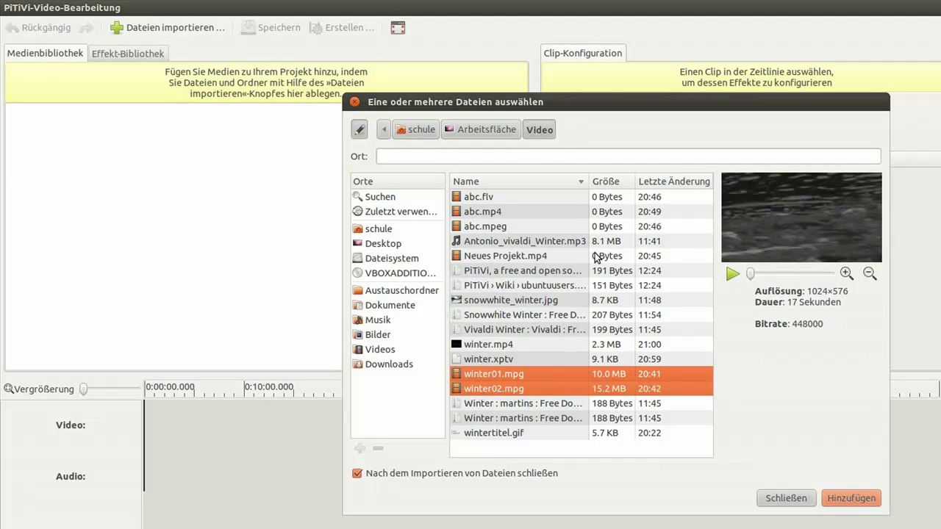
pyautogui.moveTo(589, 181); pyautogui.dragTo(663, 190)
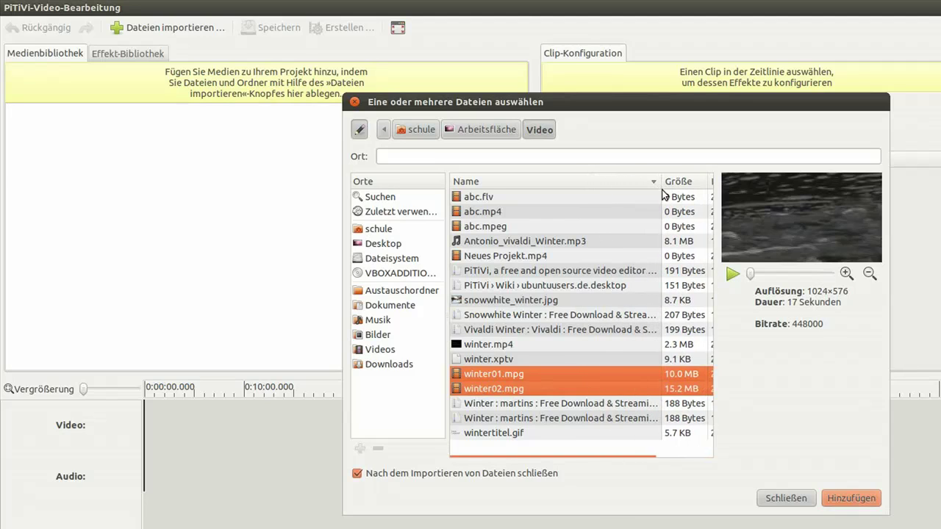
pyautogui.keyDown('ctrl'); pyautogui.click(508, 242); pyautogui.keyUp('ctrl')
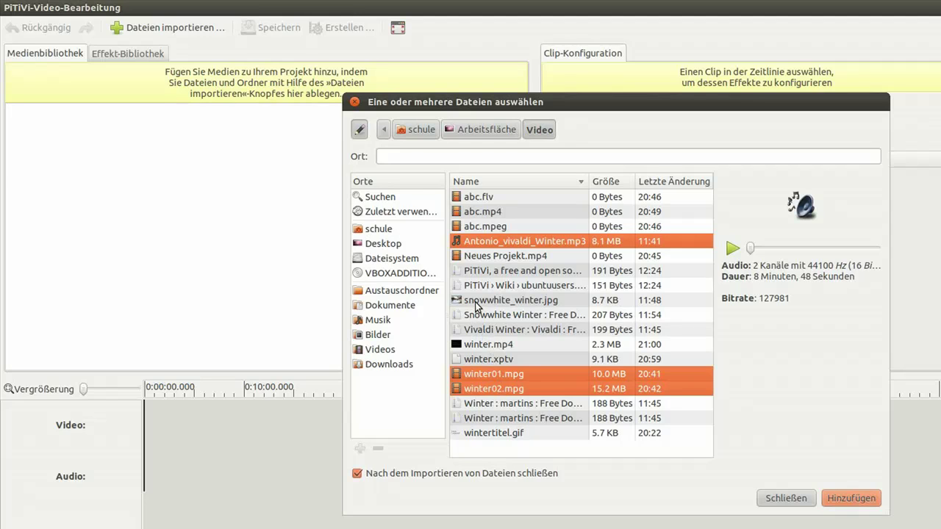
pyautogui.keyDown('ctrl'); pyautogui.click(475, 302); pyautogui.keyUp('ctrl')
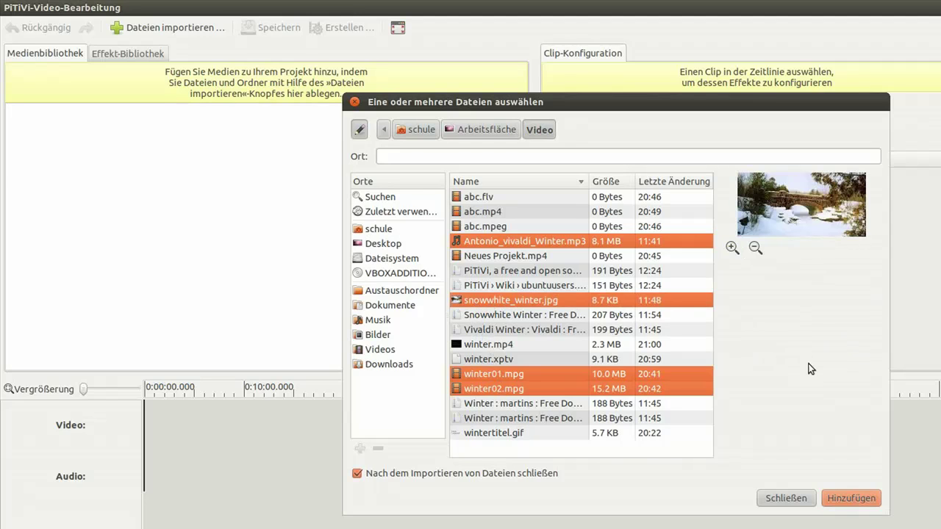
pyautogui.click(843, 499)
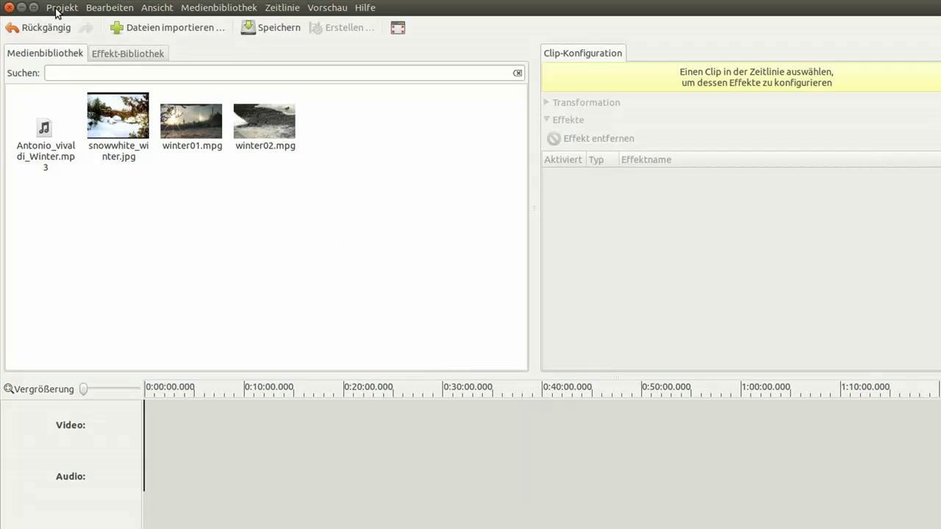
pyautogui.click(56, 8)
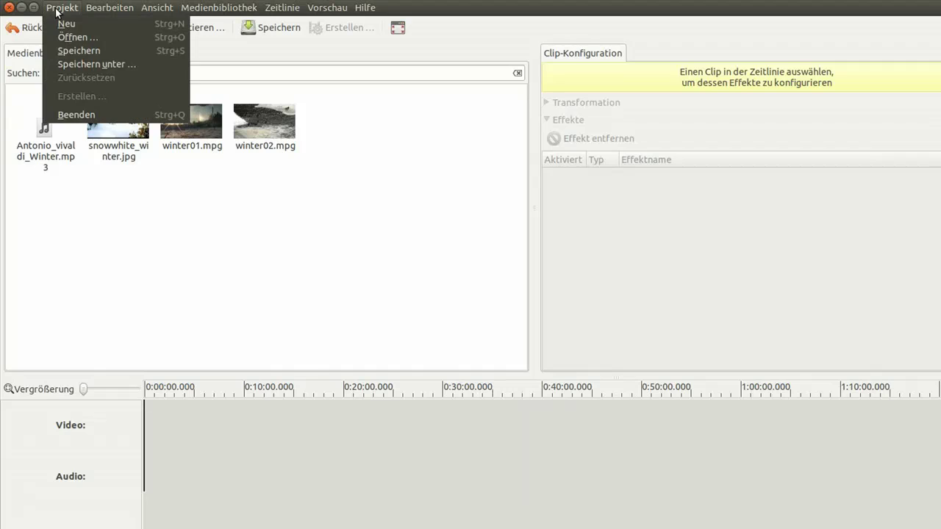
# Save the project over the existing winter.xptv in the Video folder via Speichern unter
pyautogui.click(79, 65)
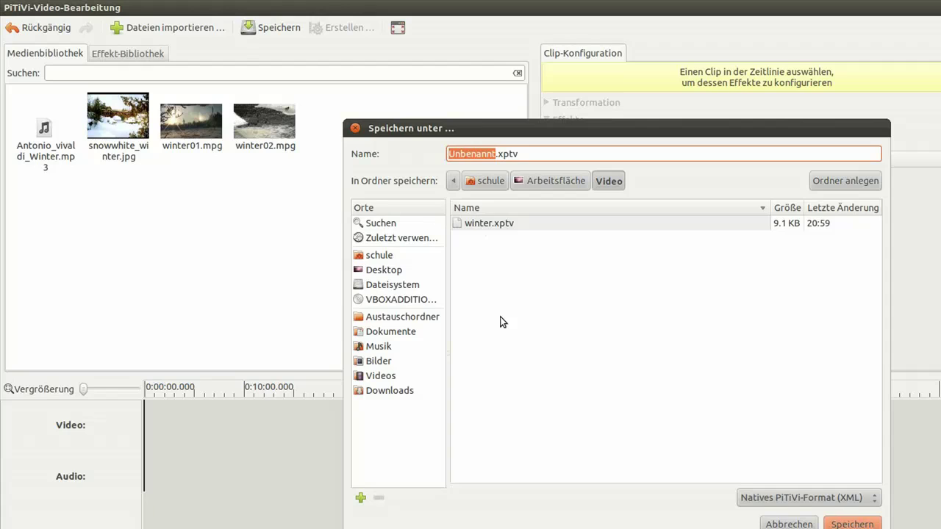
pyautogui.click(490, 225)
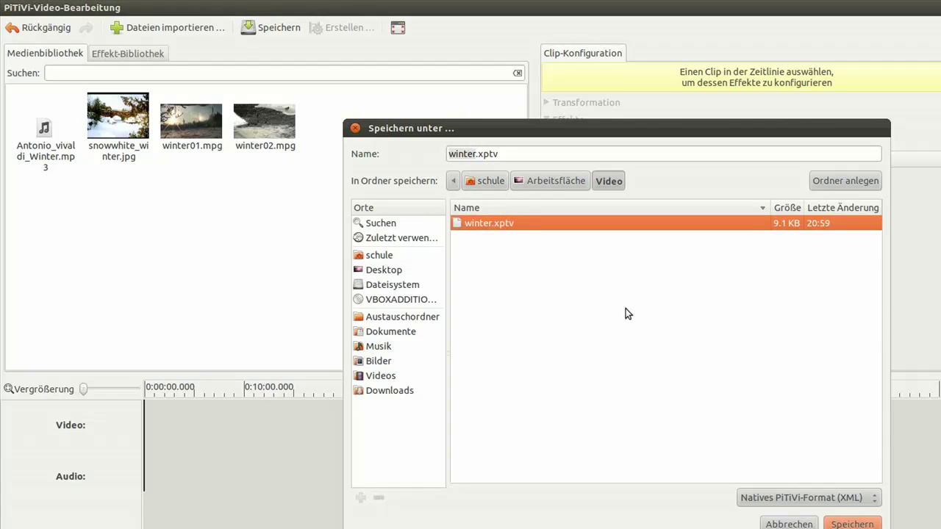
pyautogui.click(852, 524)
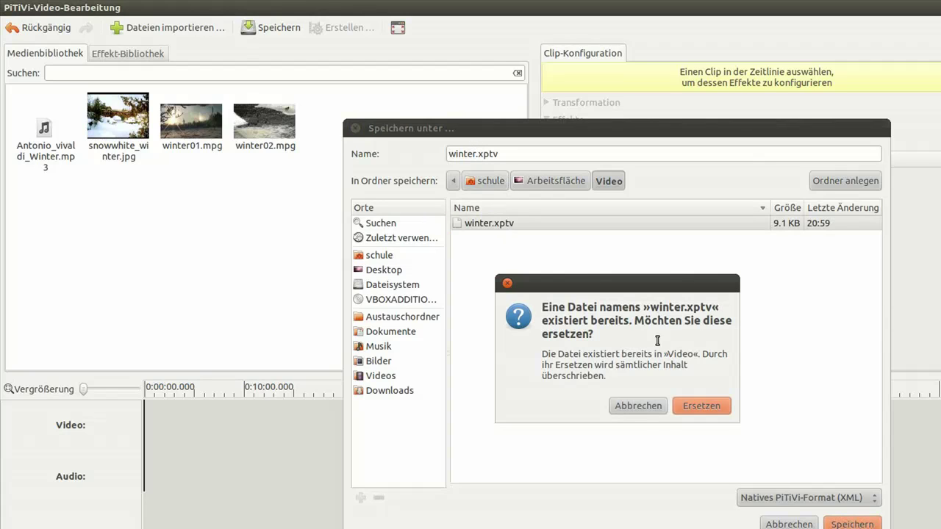
pyautogui.click(700, 407)
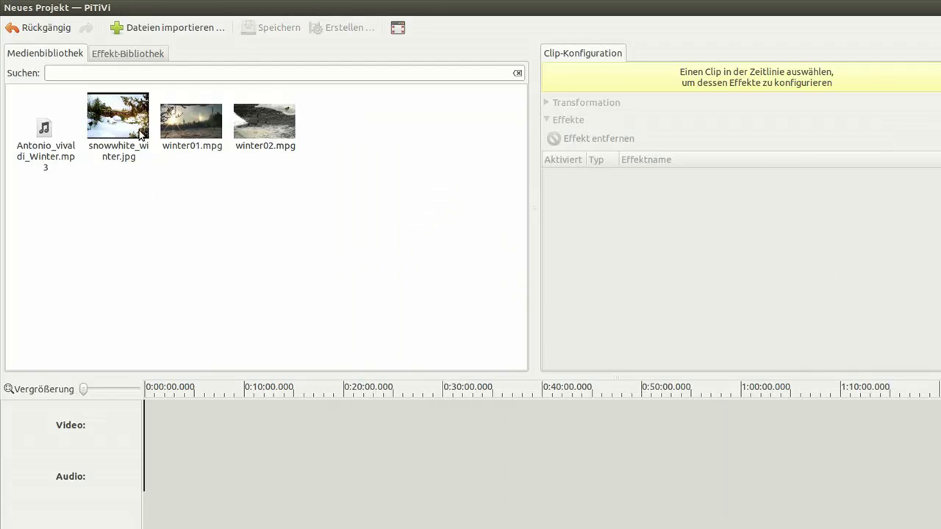
# Place winter01.mpg at the start of the timeline and zoom to show the whole clip
pyautogui.click(186, 121)
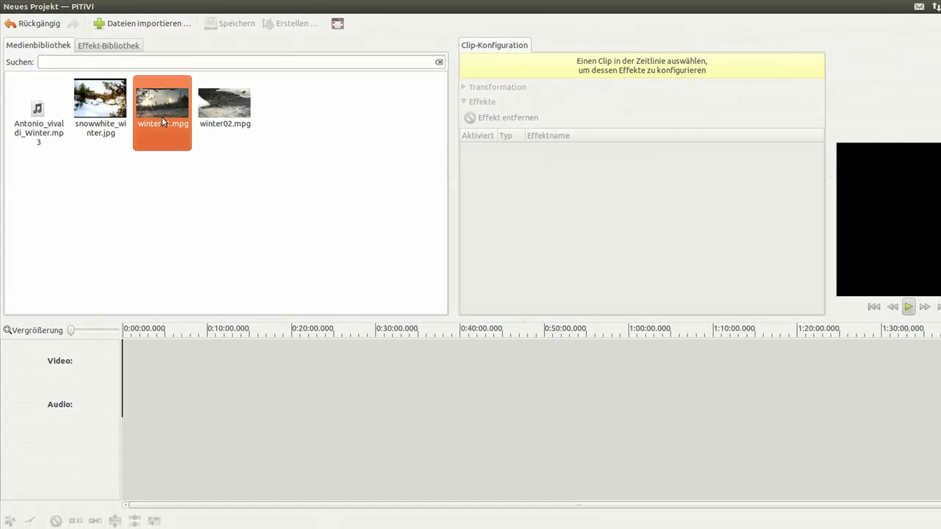
pyautogui.moveTo(161, 98); pyautogui.dragTo(126, 355)
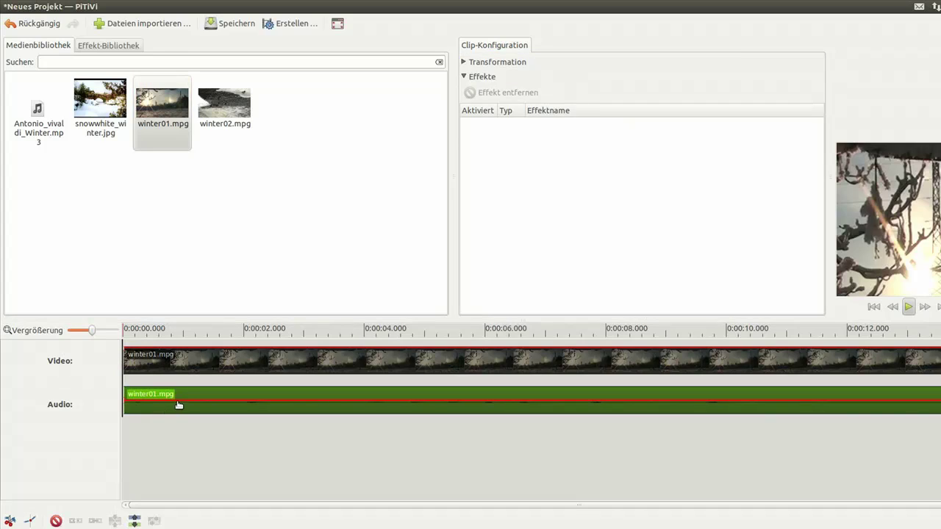
pyautogui.moveTo(91, 332); pyautogui.dragTo(106, 333)
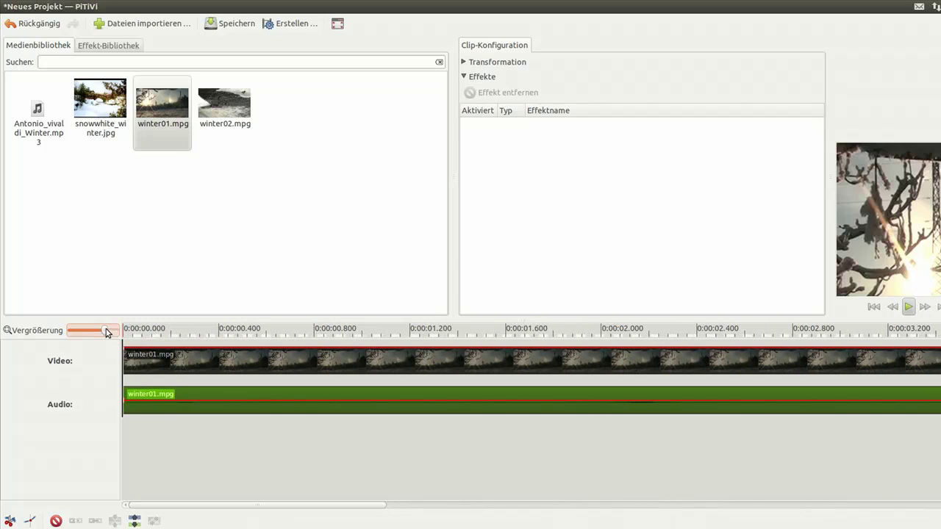
pyautogui.moveTo(106, 332); pyautogui.dragTo(90, 333)
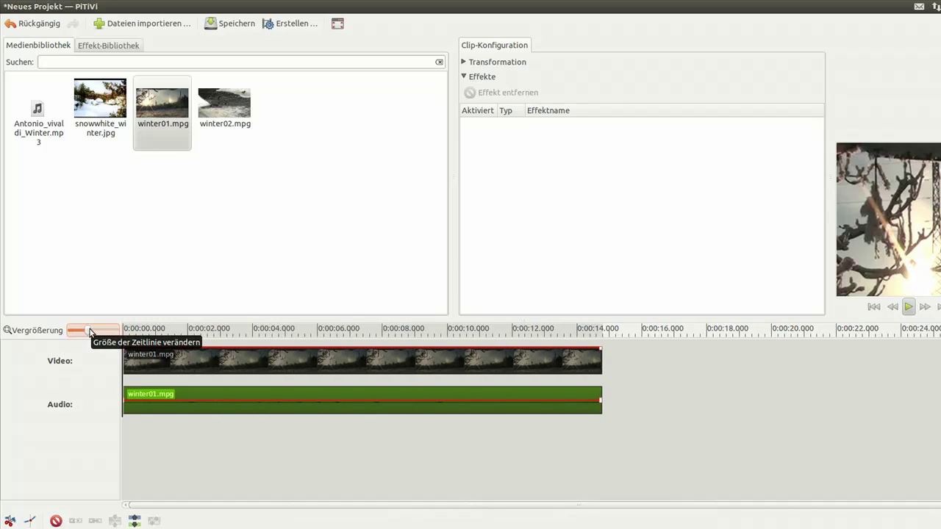
# Preview the clip from about 4.5 seconds, nudge it, and return to about 4 seconds
pyautogui.click(155, 331)
pyautogui.click(270, 332)
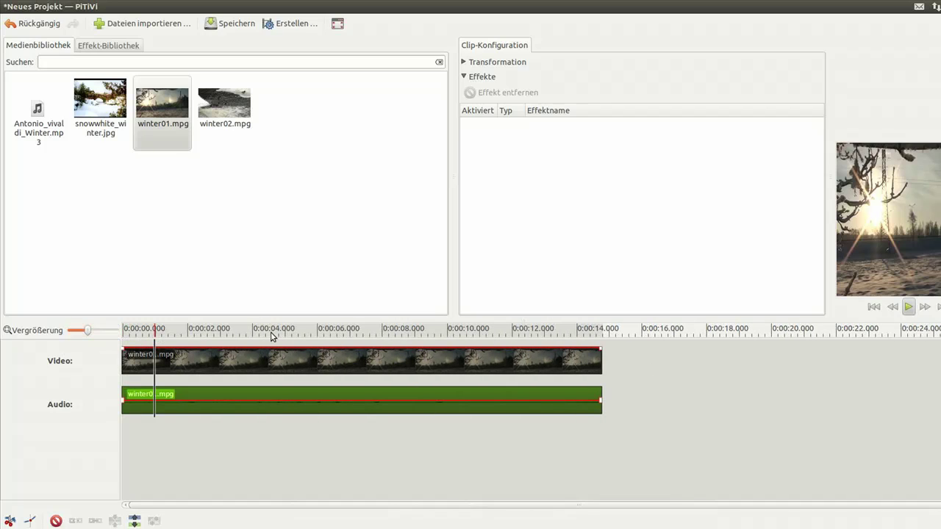
pyautogui.click(909, 309)
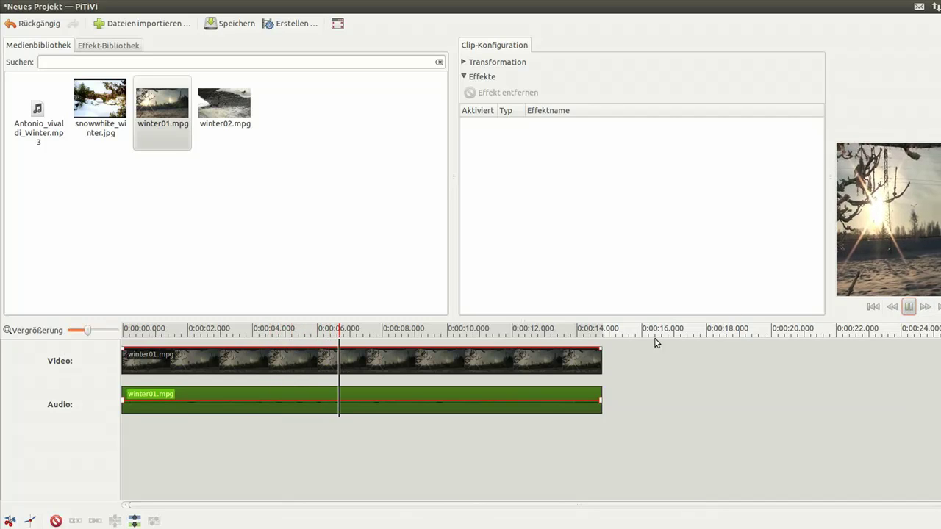
pyautogui.click(910, 308)
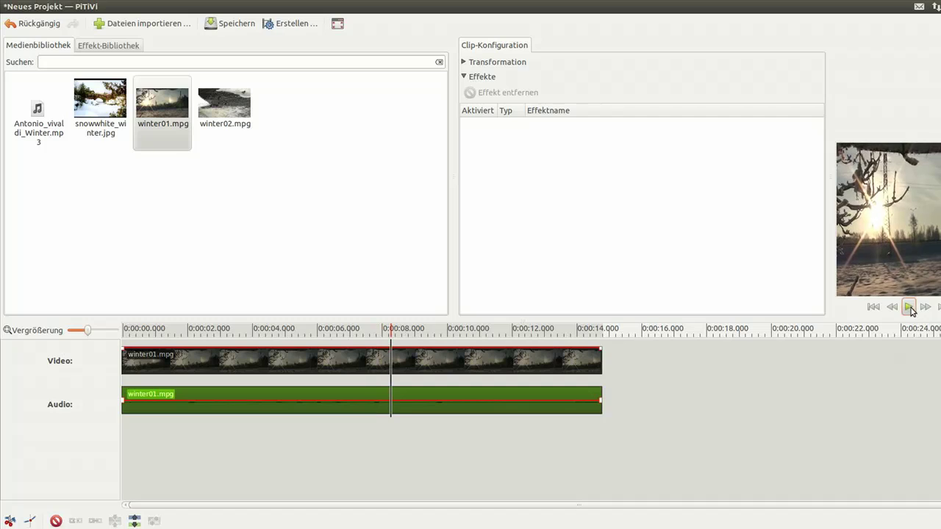
pyautogui.moveTo(264, 358)
pyautogui.mouseDown()
pyautogui.moveTo(661, 378)
pyautogui.moveTo(253, 357)
pyautogui.mouseUp()
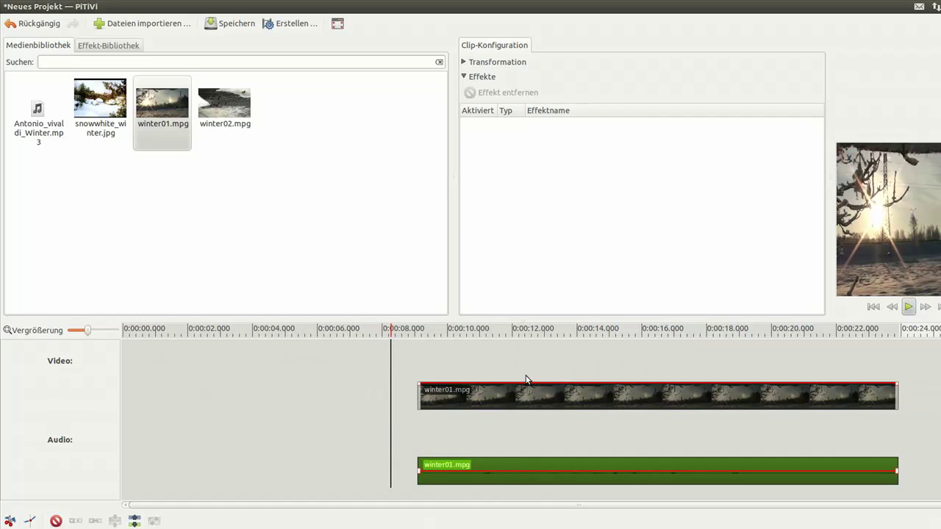
pyautogui.click(254, 357)
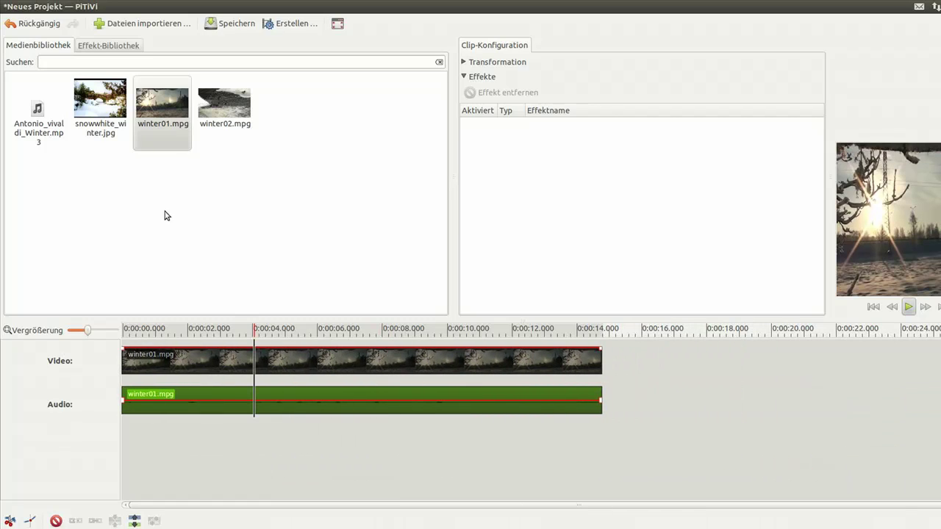
pyautogui.moveTo(43, 147)
pyautogui.mouseDown()
pyautogui.moveTo(121, 416)
pyautogui.moveTo(122, 392)
pyautogui.mouseUp()
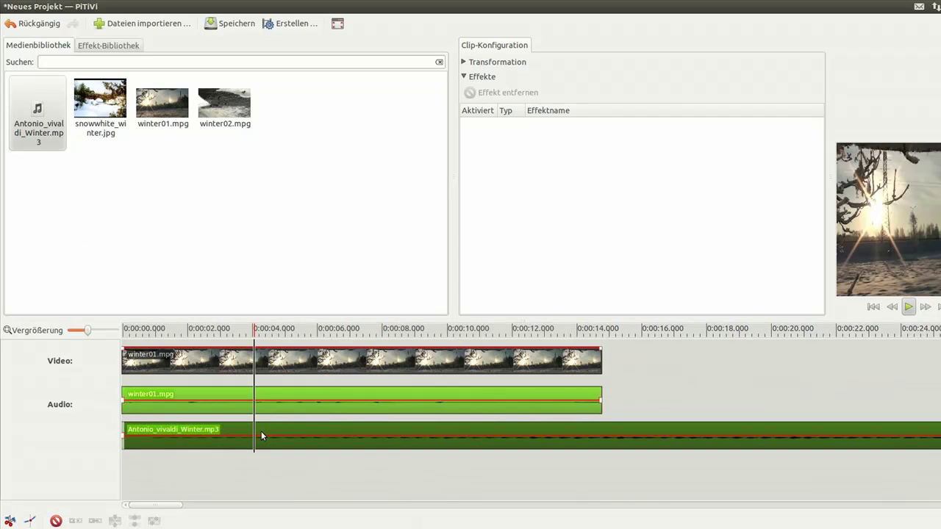
pyautogui.click(227, 333)
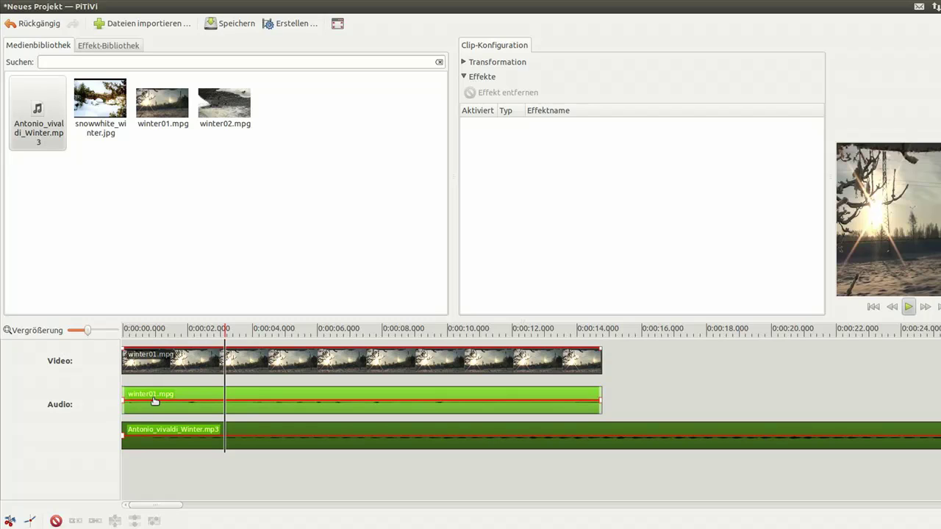
pyautogui.click(175, 445)
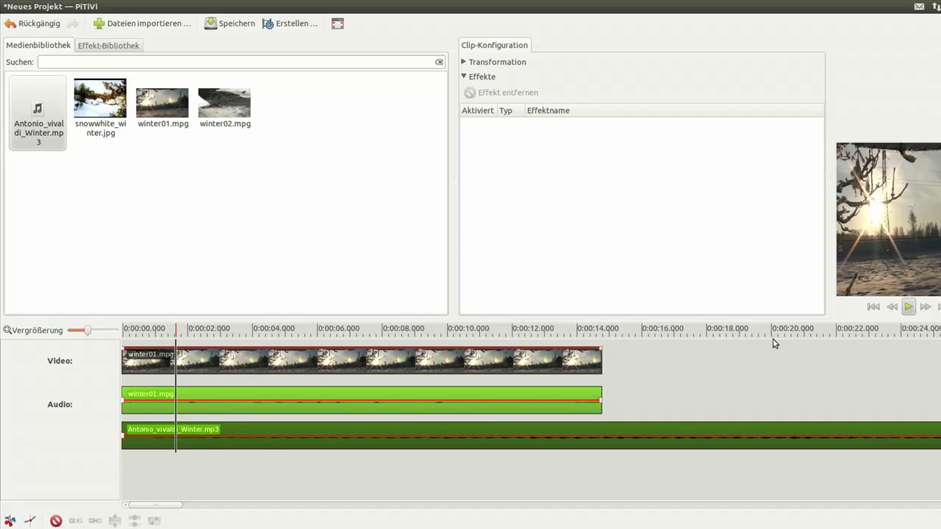
pyautogui.click(909, 313)
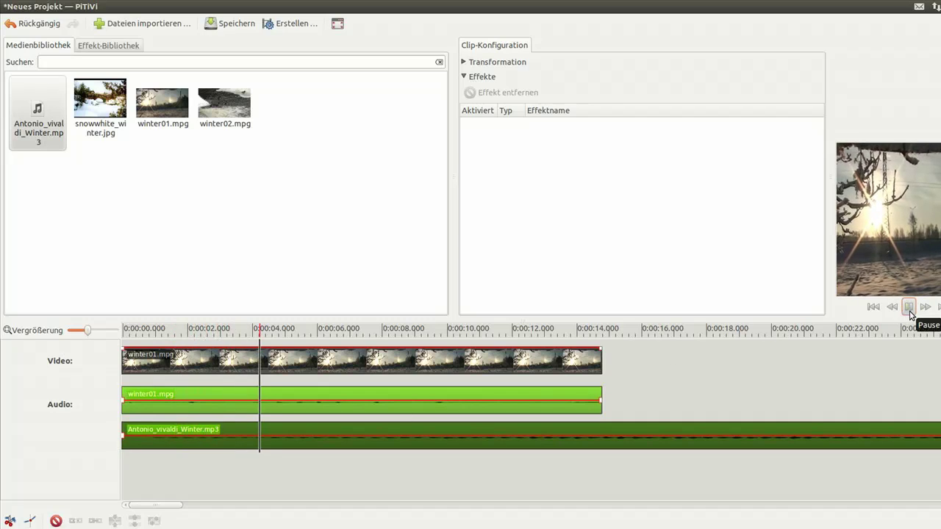
pyautogui.click(909, 307)
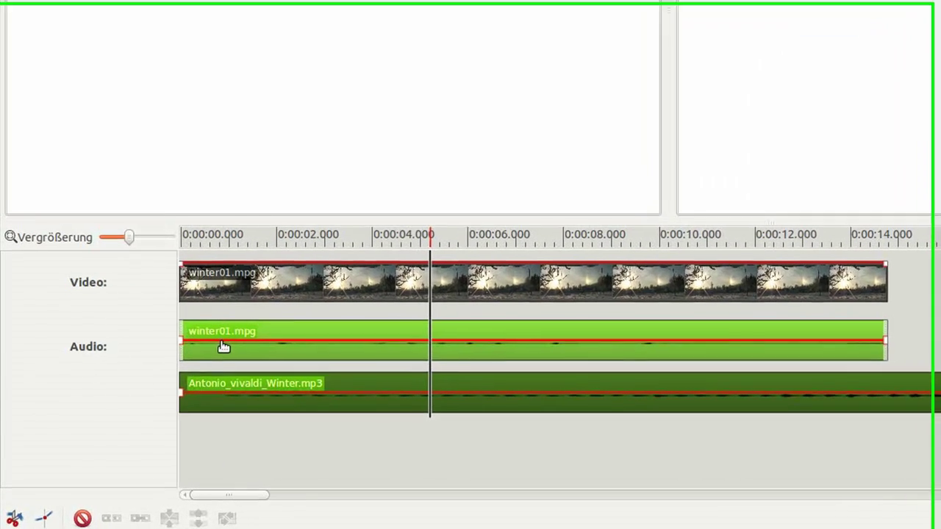
# Add several volume keyframes to winter01.mpg's audio, lowering one to about 29%
pyautogui.click(274, 333)
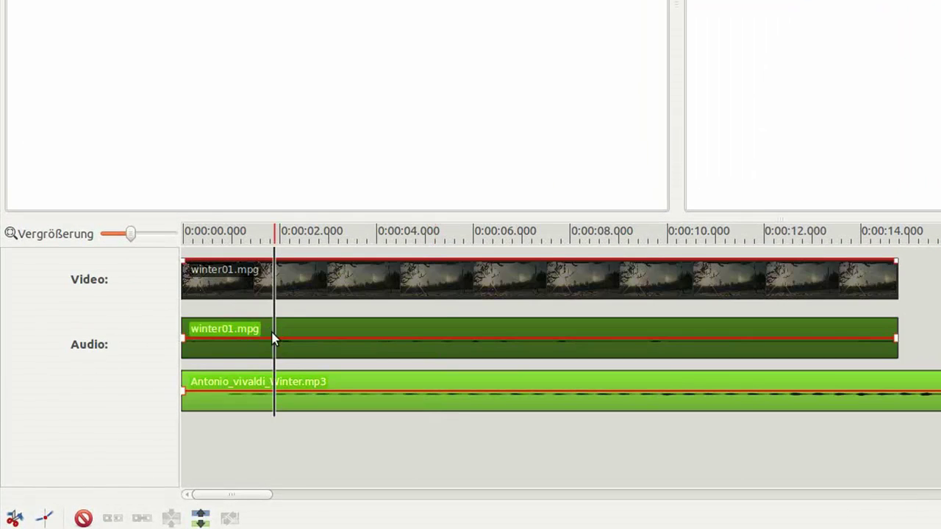
pyautogui.doubleClick(208, 338)
pyautogui.doubleClick(253, 339)
pyautogui.moveTo(254, 339)
pyautogui.mouseDown()
pyautogui.moveTo(245, 354)
pyautogui.moveTo(244, 346)
pyautogui.mouseUp()
pyautogui.click(337, 344)
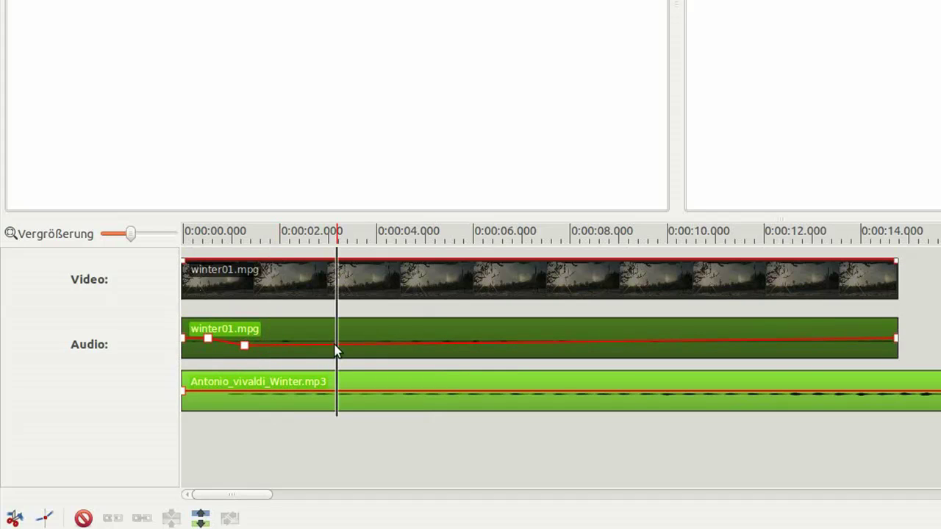
pyautogui.click(320, 346)
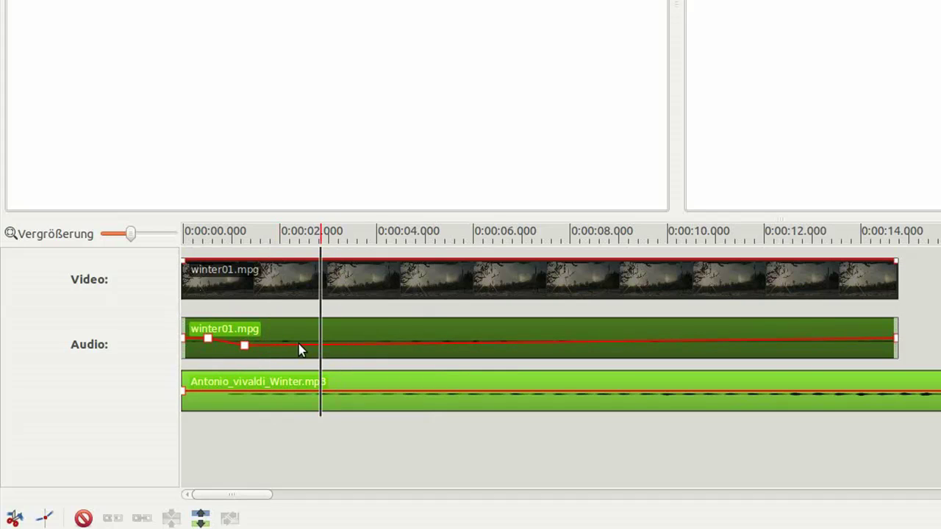
pyautogui.moveTo(321, 345); pyautogui.dragTo(411, 344)
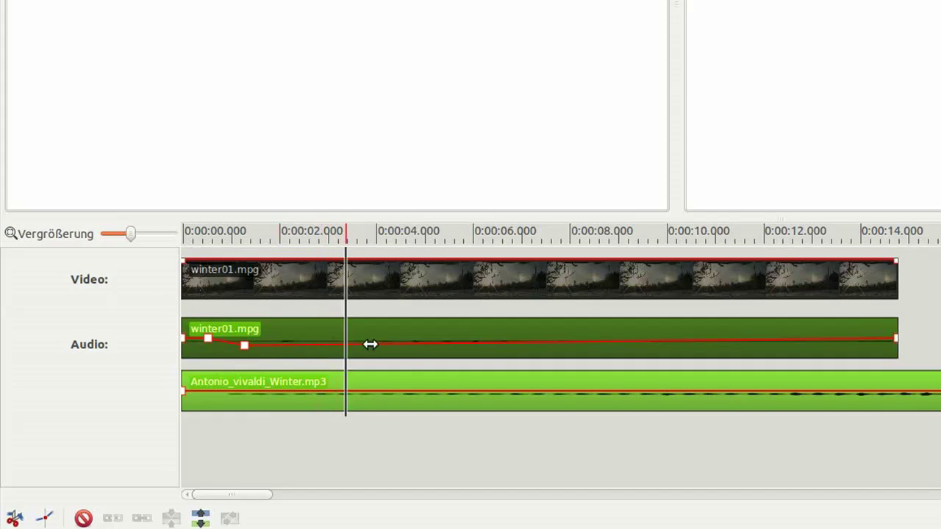
pyautogui.click(330, 346)
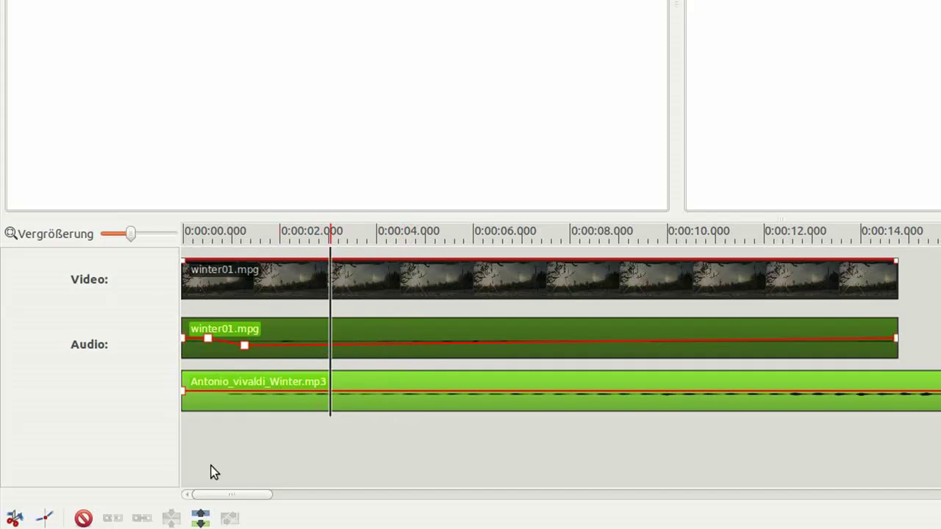
pyautogui.click(44, 518)
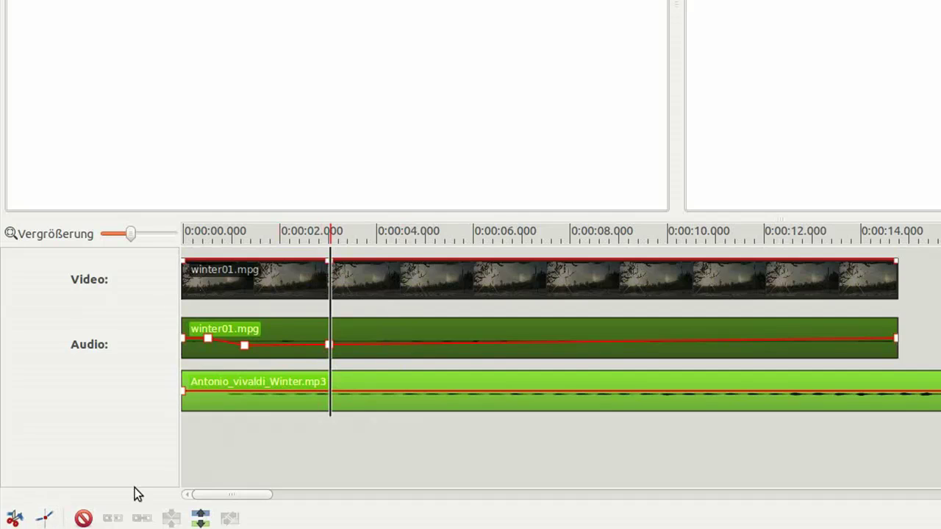
pyautogui.doubleClick(293, 345)
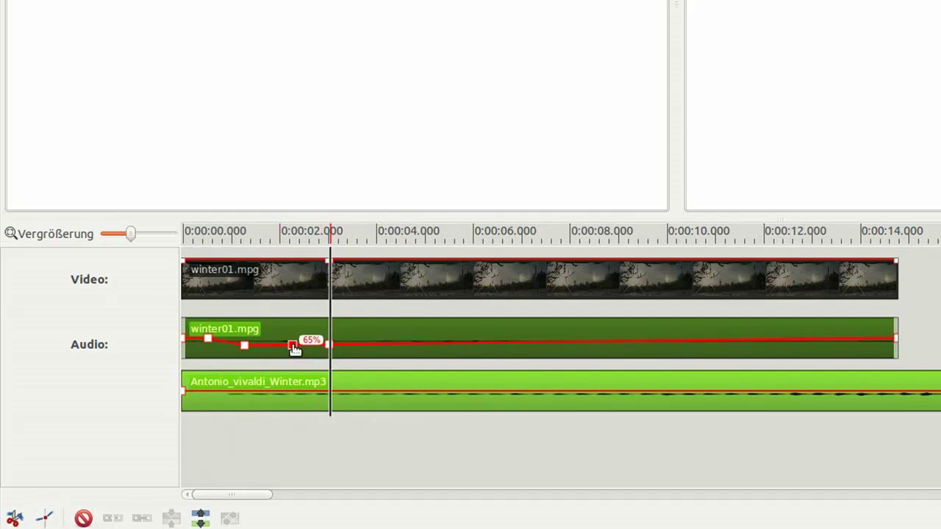
pyautogui.click(394, 344)
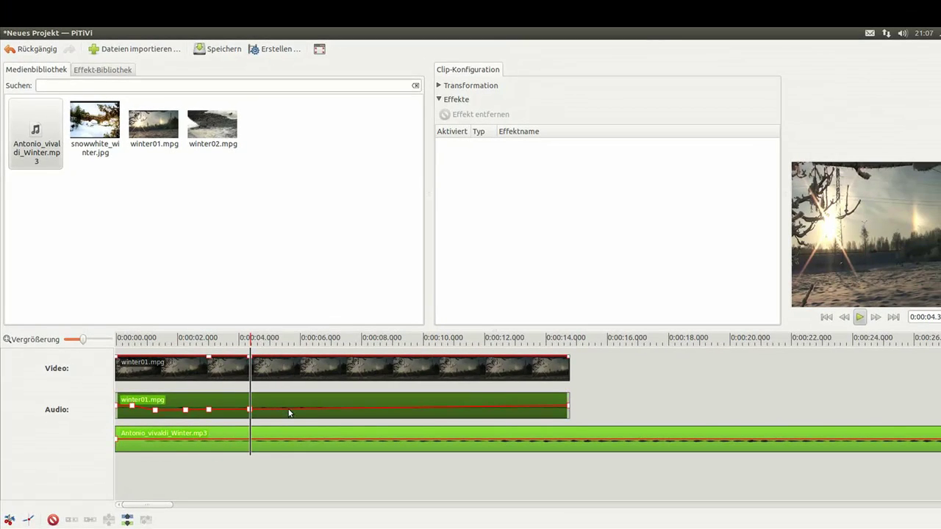
pyautogui.click(289, 413)
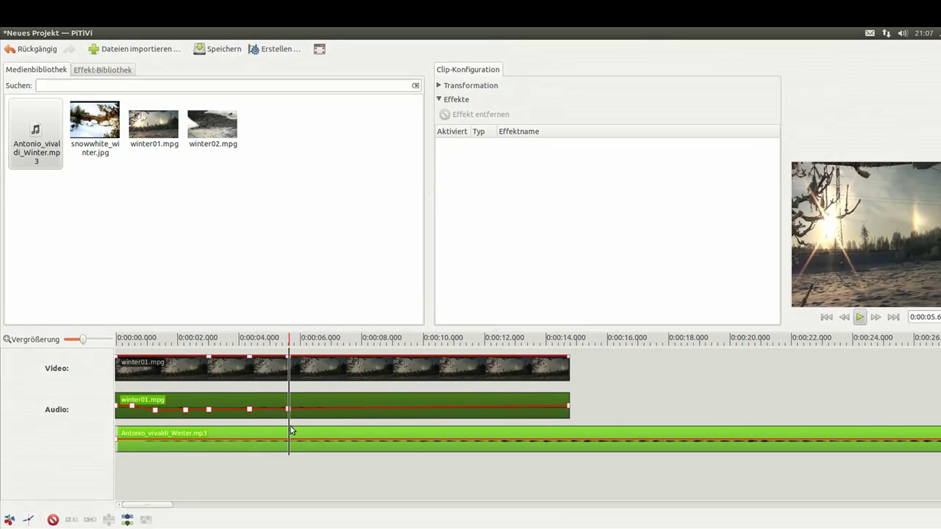
pyautogui.doubleClick(335, 408)
# Move winter01's keyframes between about 141% and low volume, and boost Vivaldi to about 195%
pyautogui.moveTo(186, 412); pyautogui.dragTo(188, 397)
pyautogui.moveTo(250, 409); pyautogui.dragTo(254, 402)
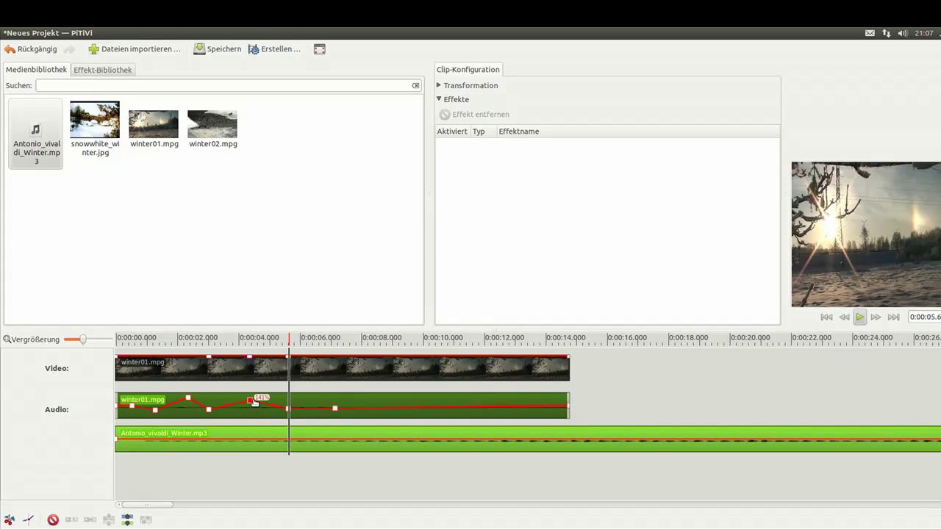
pyautogui.moveTo(337, 409); pyautogui.dragTo(338, 402)
pyautogui.moveTo(250, 399); pyautogui.dragTo(247, 417)
pyautogui.moveTo(336, 401); pyautogui.dragTo(335, 417)
pyautogui.moveTo(155, 408); pyautogui.dragTo(153, 417)
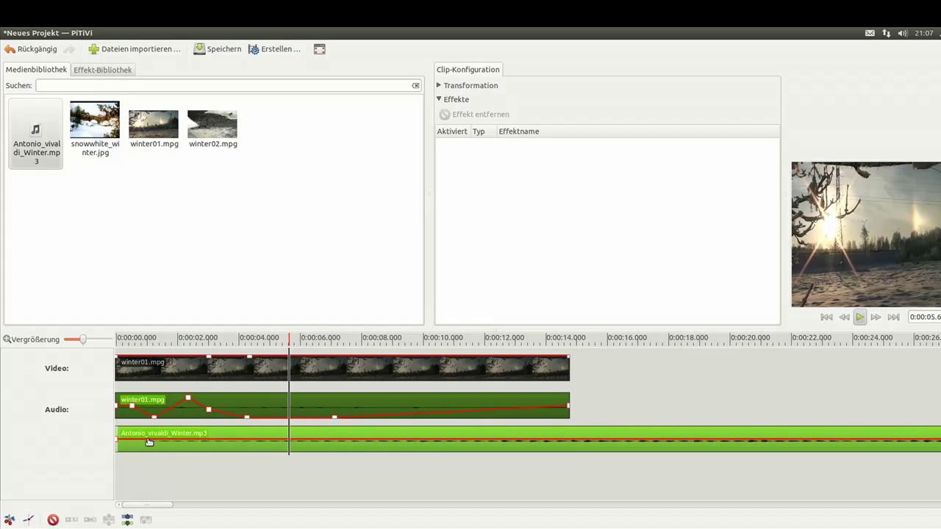
pyautogui.moveTo(148, 441)
pyautogui.moveTo(148, 441); pyautogui.dragTo(147, 428)
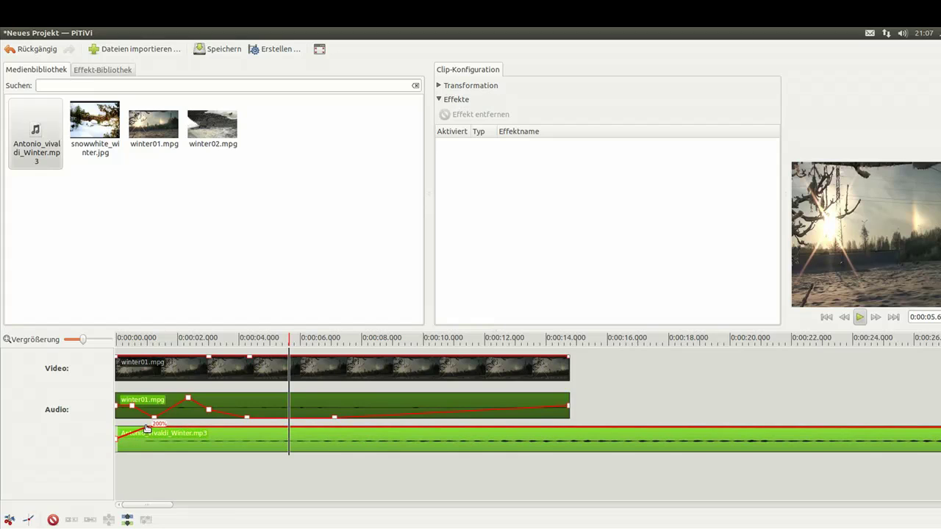
# Save the project, then keyframe winter01.mpg's opacity to start at 0% and dip to 14%
pyautogui.click(50, 33)
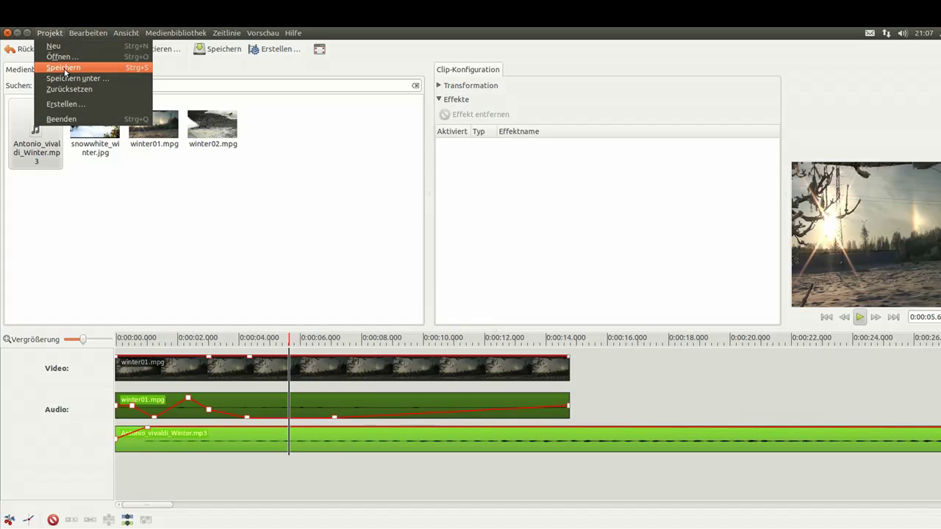
pyautogui.click(65, 68)
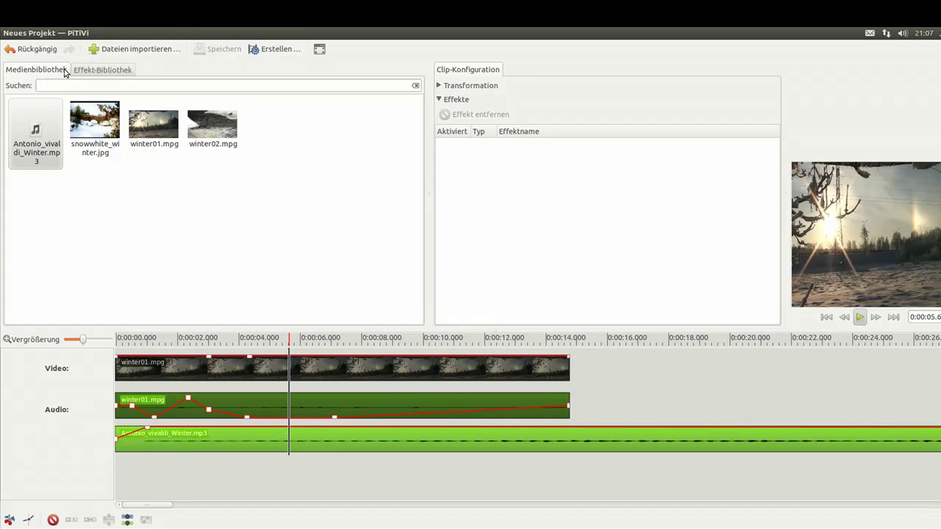
pyautogui.click(159, 360)
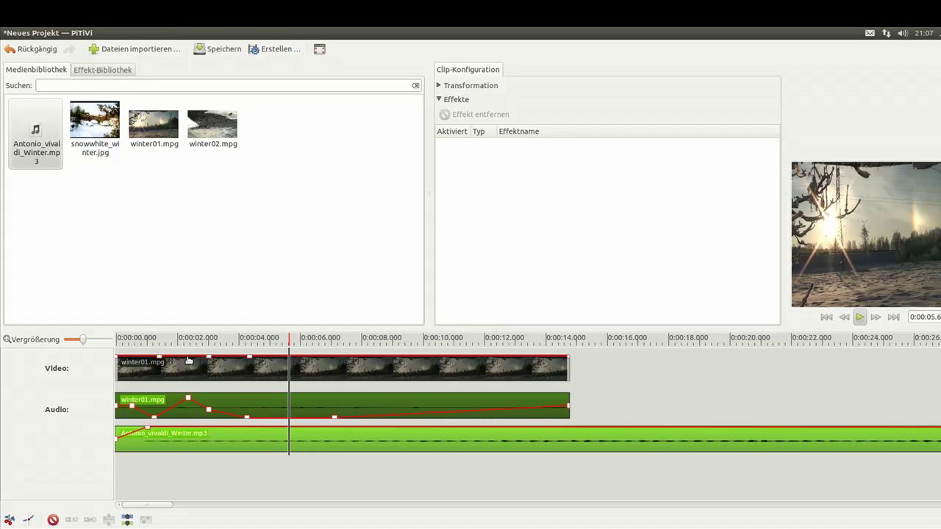
pyautogui.moveTo(188, 357); pyautogui.dragTo(185, 377)
pyautogui.moveTo(134, 359); pyautogui.dragTo(134, 384)
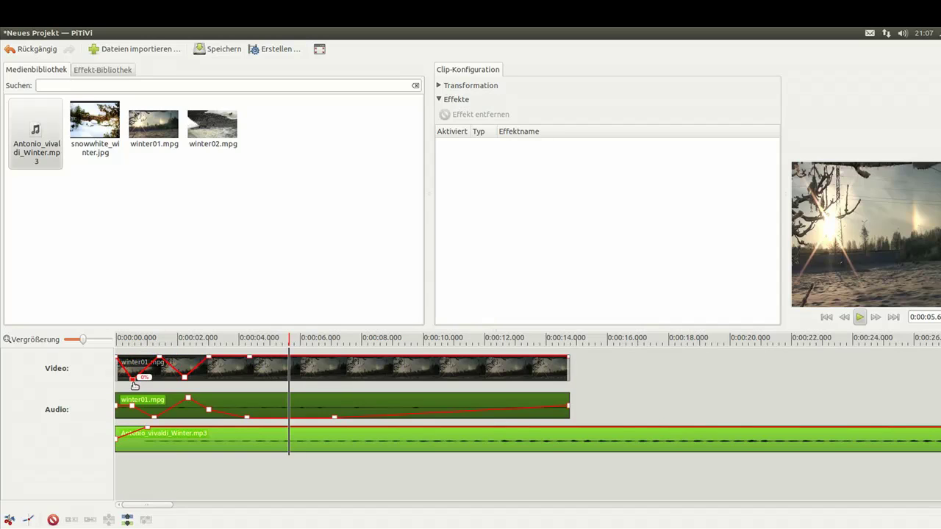
# Play the edit from the timeline start to about 9 seconds to check the fade
pyautogui.click(120, 340)
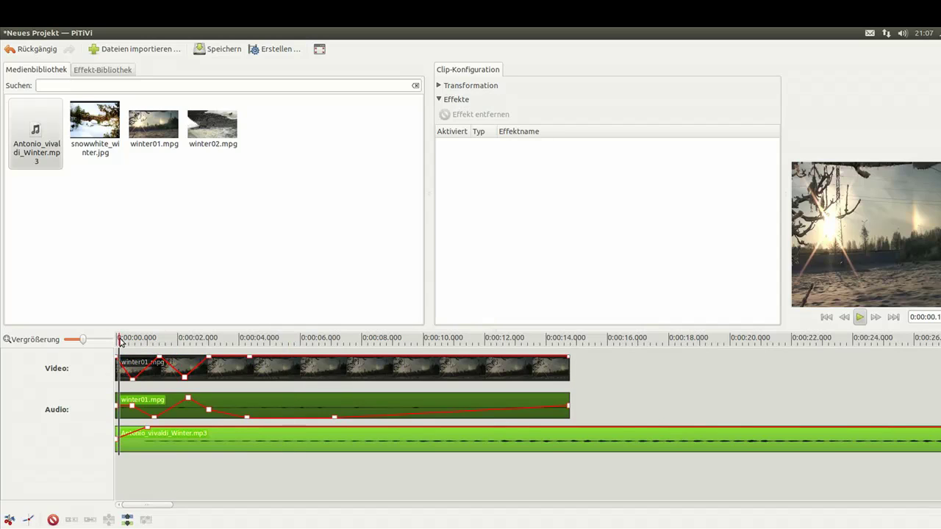
pyautogui.click(859, 317)
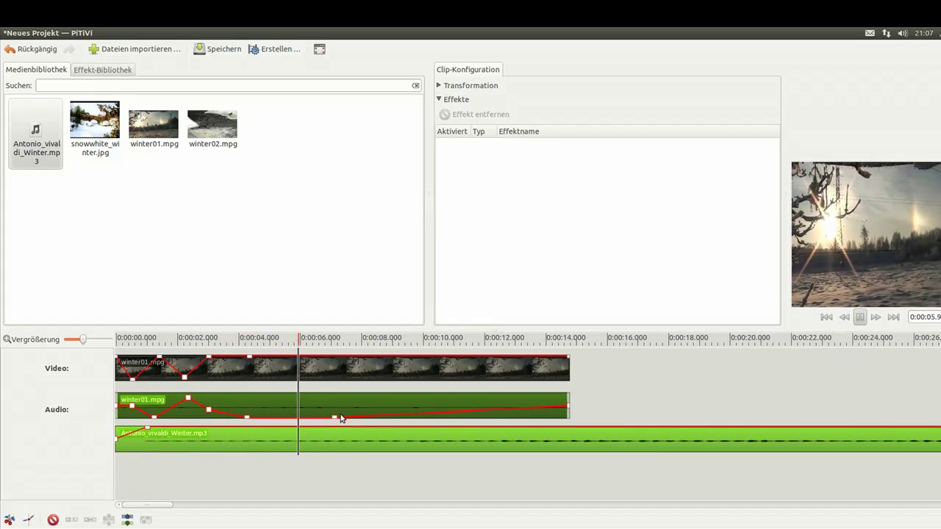
pyautogui.click(860, 317)
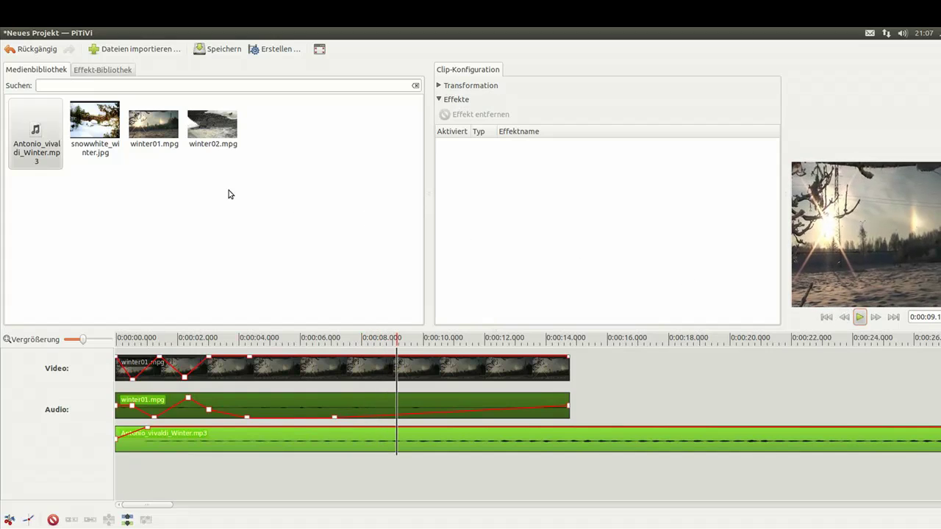
# Place winter02.mpg right after winter01.mpg and preview the cut from about 14.2 seconds
pyautogui.click(216, 131)
pyautogui.moveTo(213, 130); pyautogui.dragTo(651, 361)
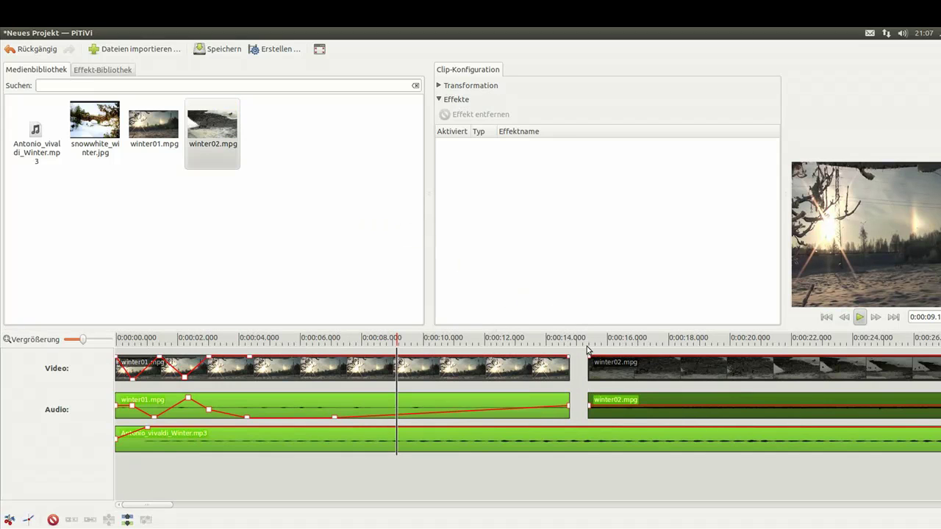
pyautogui.moveTo(609, 371); pyautogui.dragTo(592, 370)
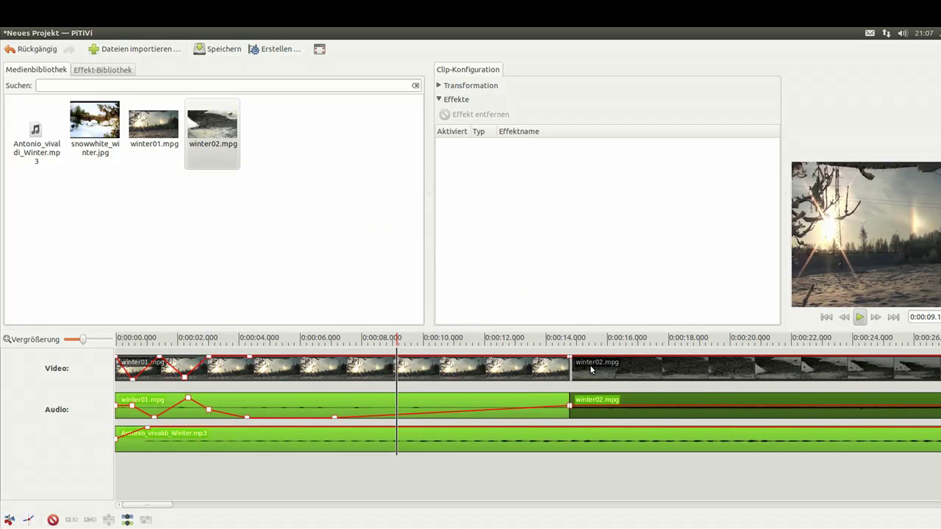
pyautogui.click(554, 340)
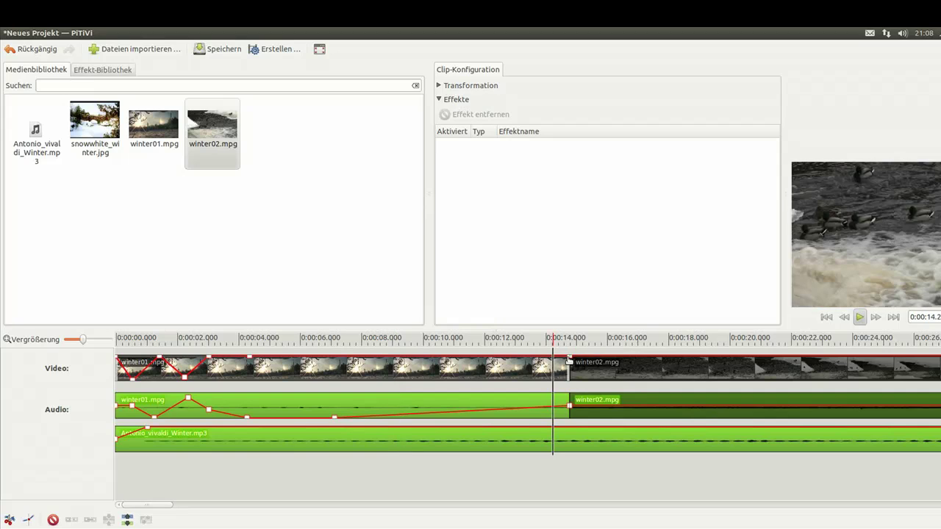
pyautogui.click(860, 317)
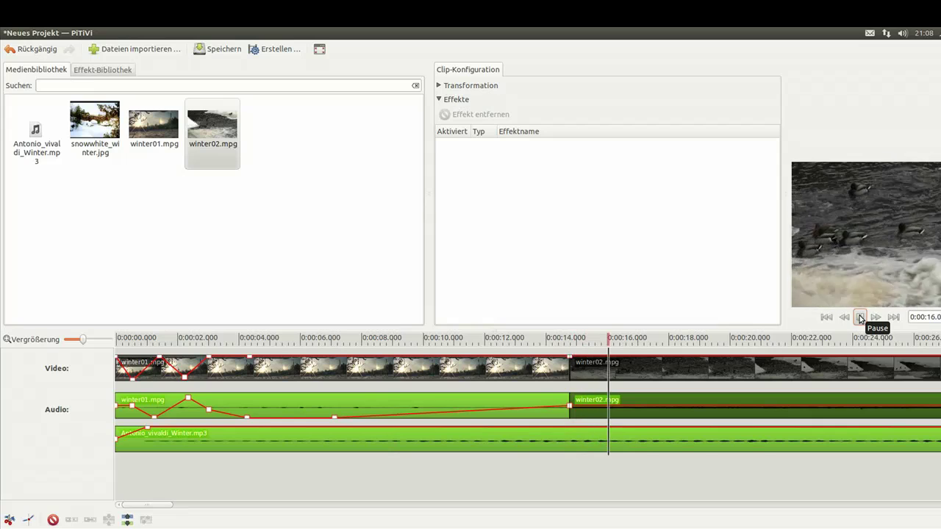
pyautogui.click(860, 317)
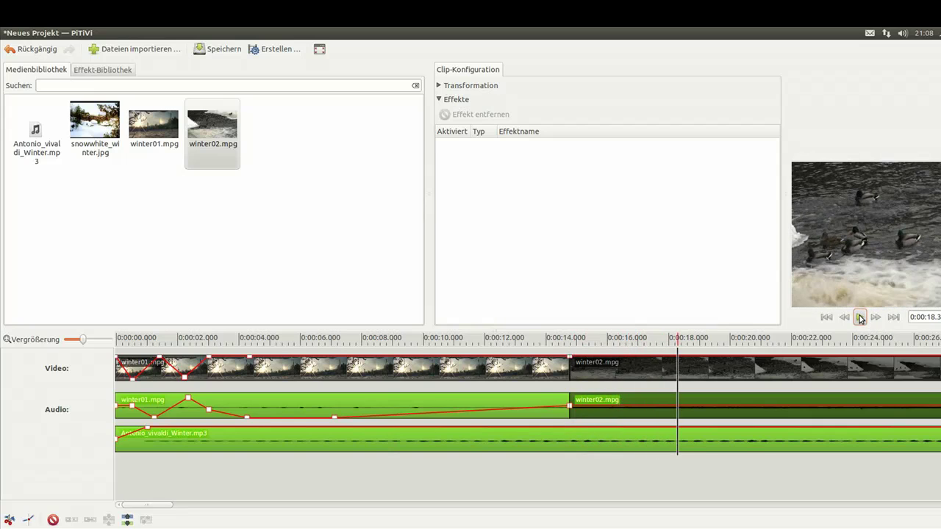
# Move winter02.mpg to start near 9.5 seconds and preview the overlap from about 8.6 seconds
pyautogui.moveTo(649, 370); pyautogui.dragTo(478, 373)
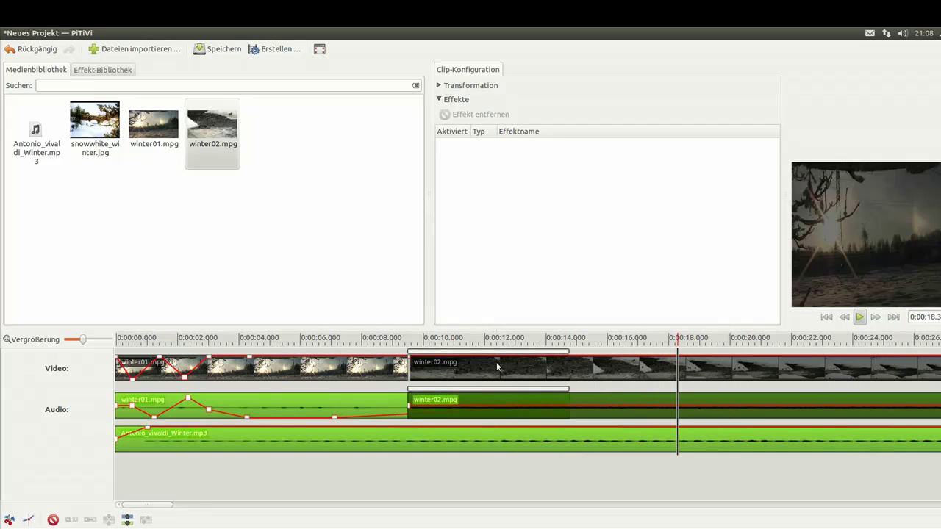
pyautogui.click(384, 340)
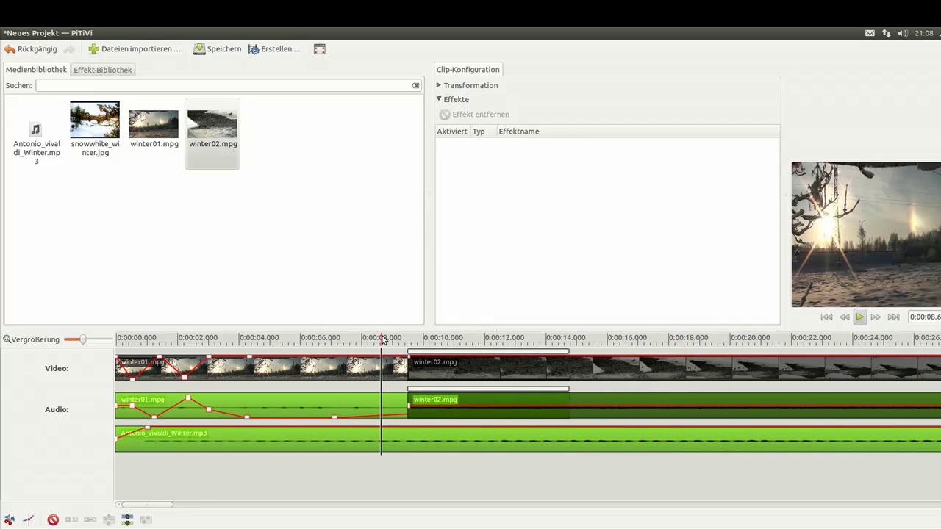
pyautogui.click(862, 317)
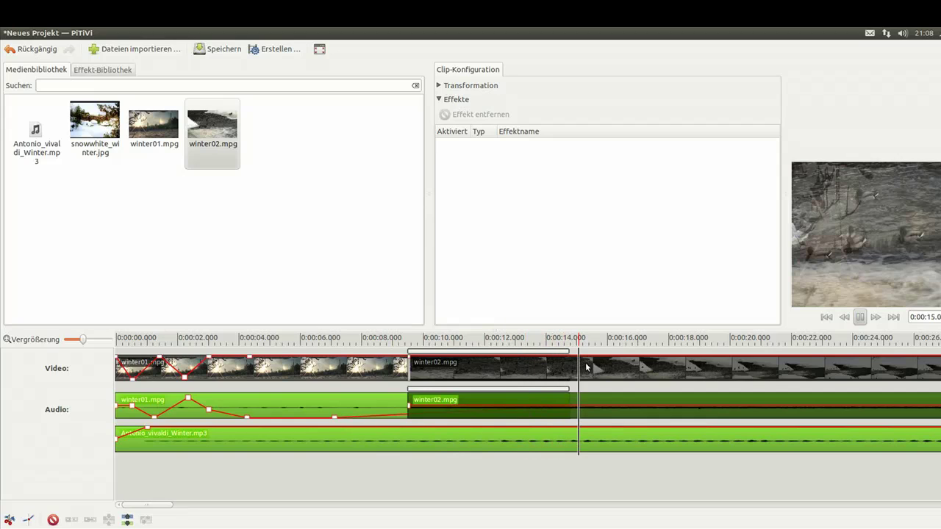
pyautogui.click(860, 318)
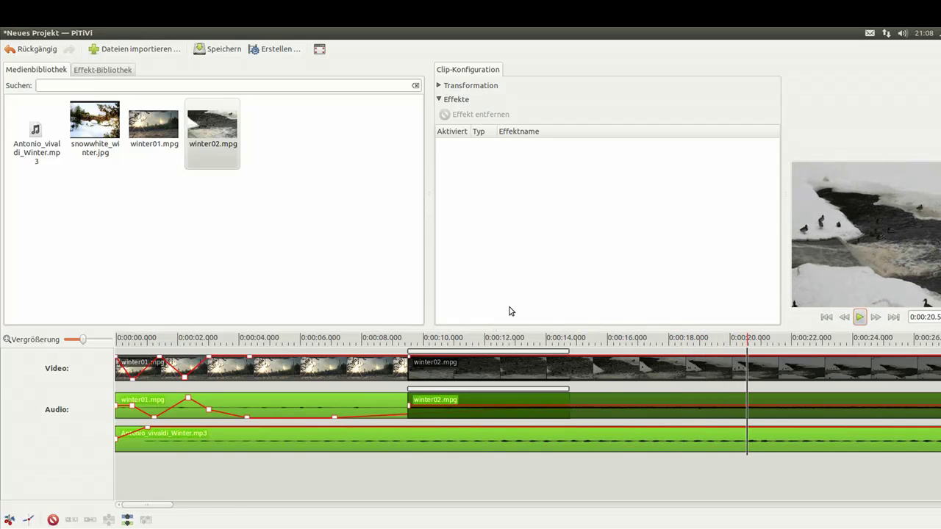
# Save the project again and set the playhead to about 20.7 seconds inside winter02.mpg
pyautogui.click(50, 33)
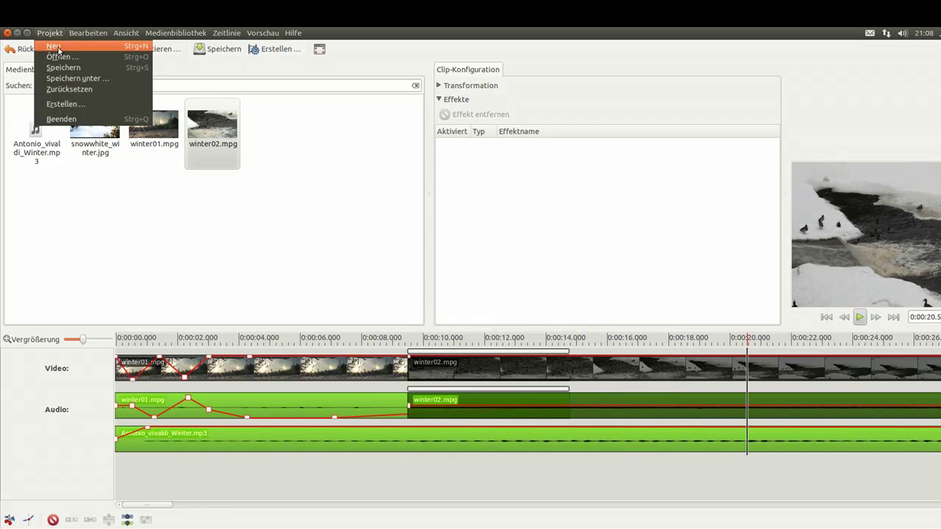
pyautogui.click(62, 66)
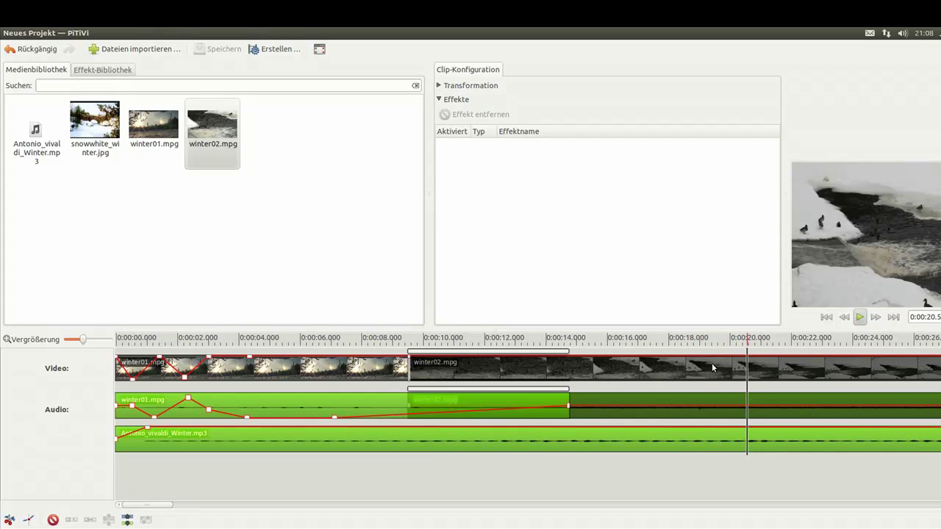
pyautogui.click(752, 373)
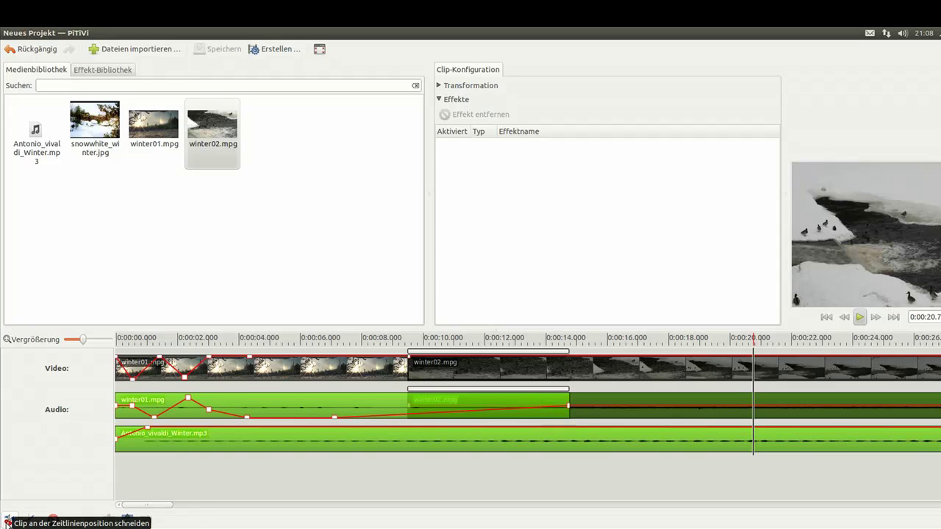
# Split winter02.mpg at 20.7 seconds and nudge the second piece right, leaving a gap
pyautogui.click(9, 519)
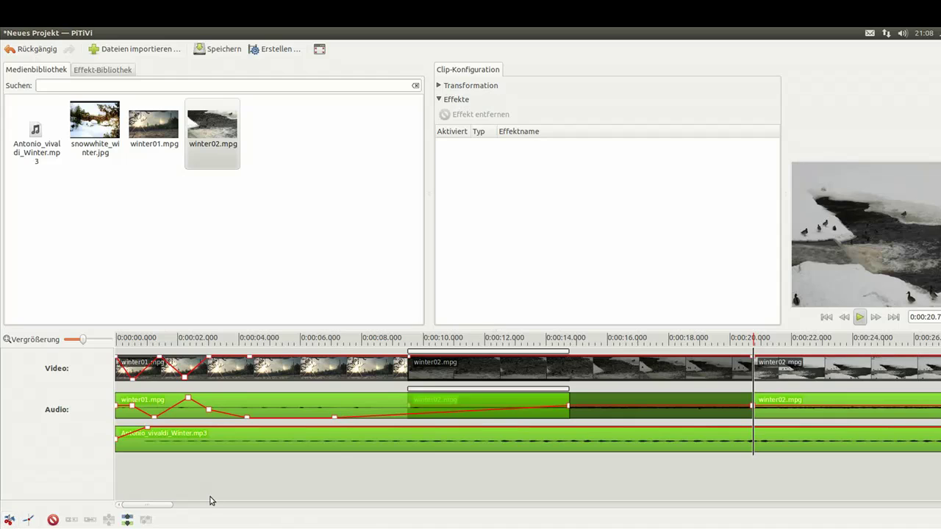
pyautogui.click(818, 340)
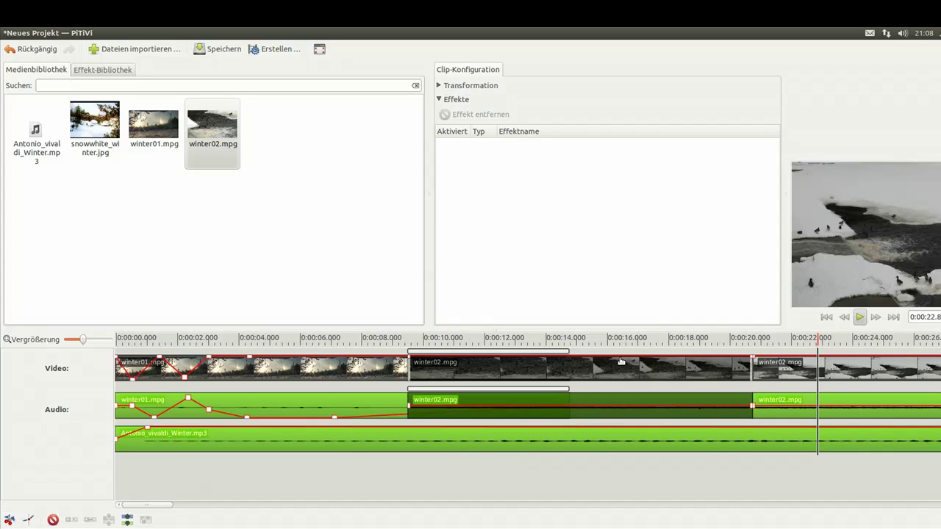
pyautogui.click(641, 341)
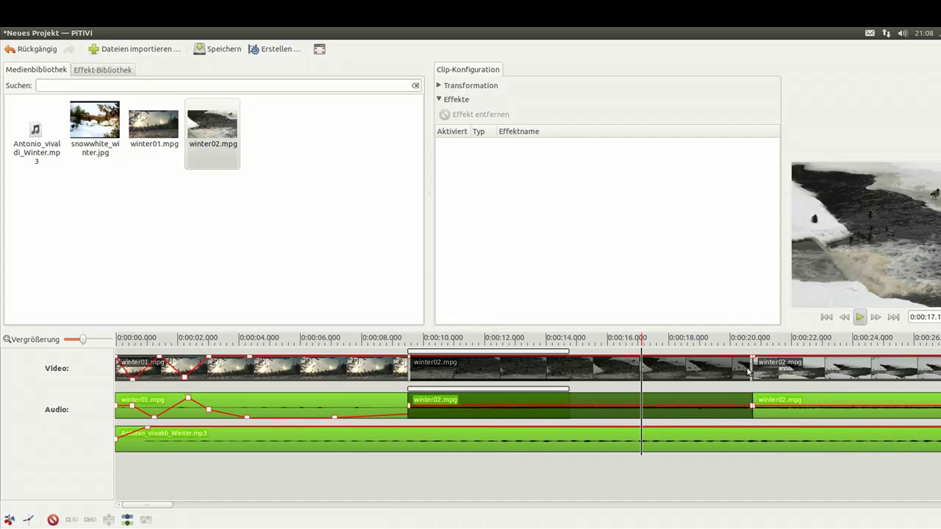
pyautogui.moveTo(773, 380); pyautogui.dragTo(794, 379)
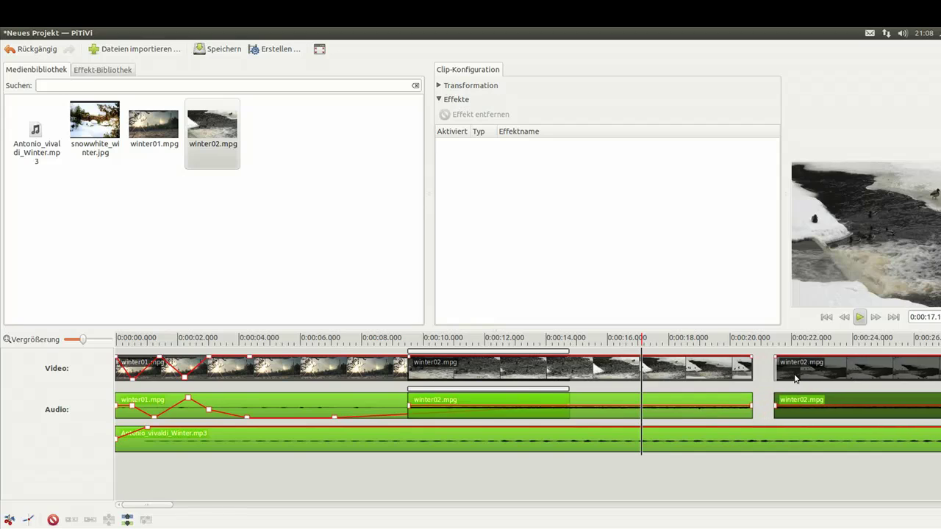
pyautogui.click(683, 345)
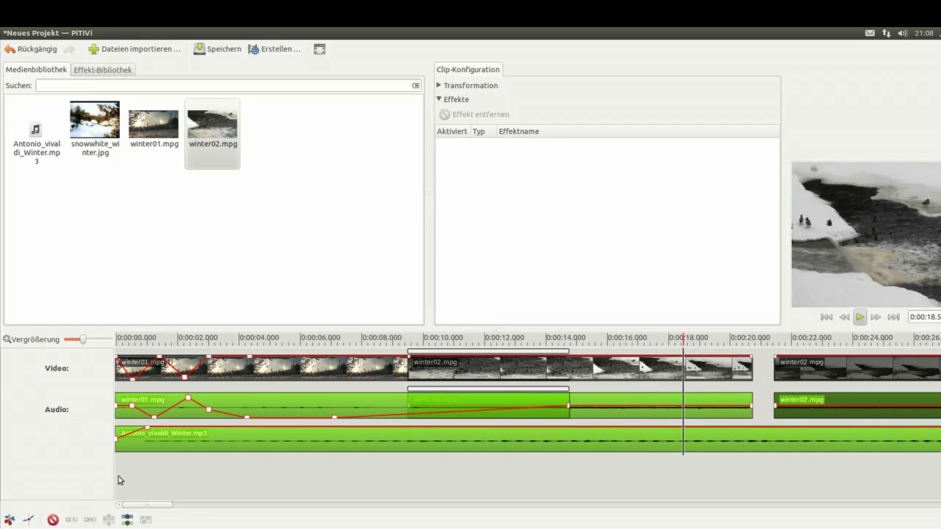
pyautogui.click(10, 520)
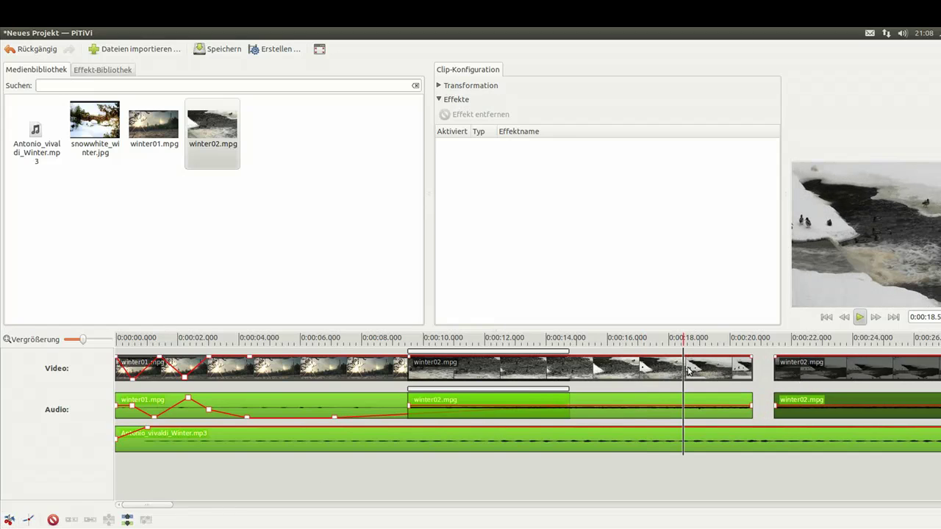
# Split the first winter02 piece at 19.7 seconds, delete the short leftover and close the gap
pyautogui.click(705, 363)
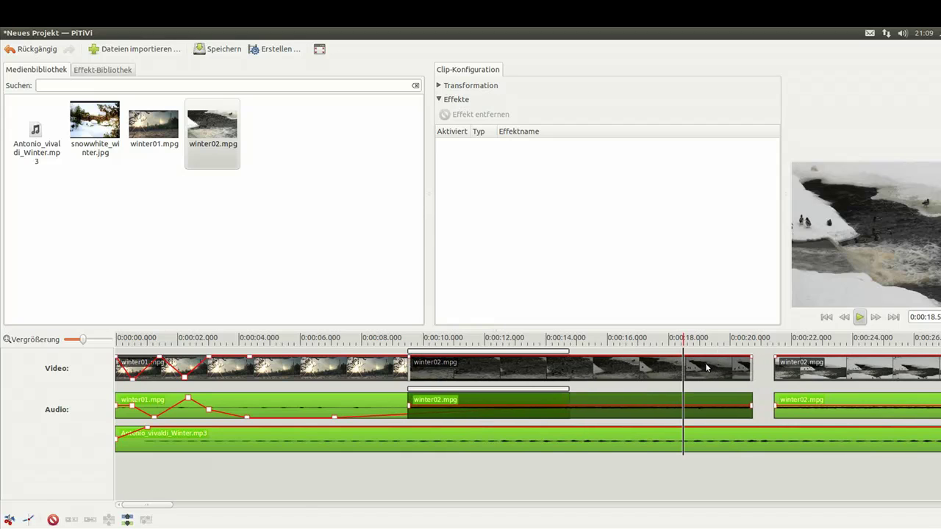
pyautogui.click(720, 341)
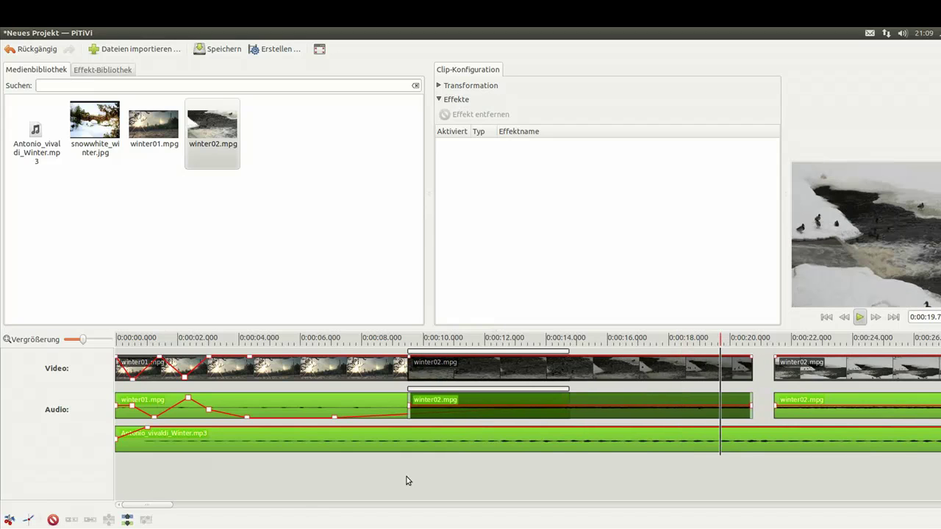
pyautogui.click(9, 521)
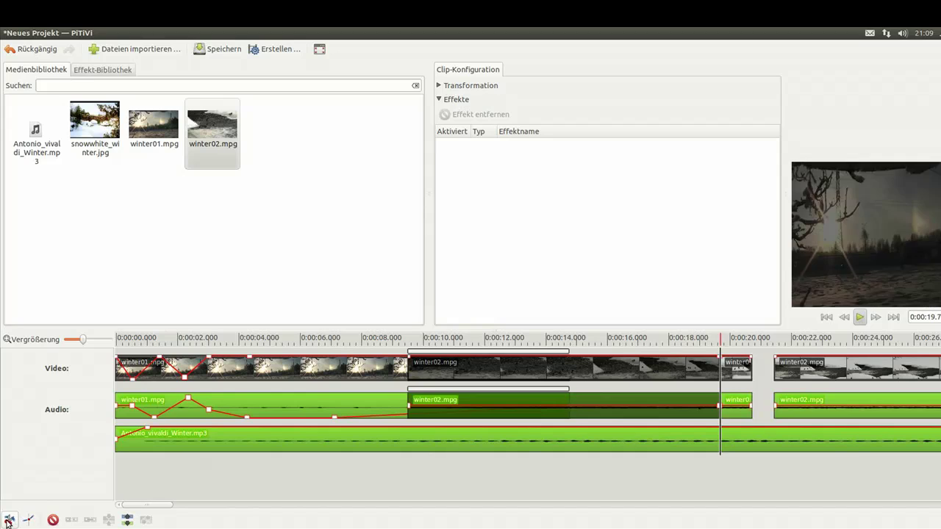
pyautogui.moveTo(743, 372); pyautogui.dragTo(744, 372)
pyautogui.moveTo(807, 372); pyautogui.dragTo(798, 372)
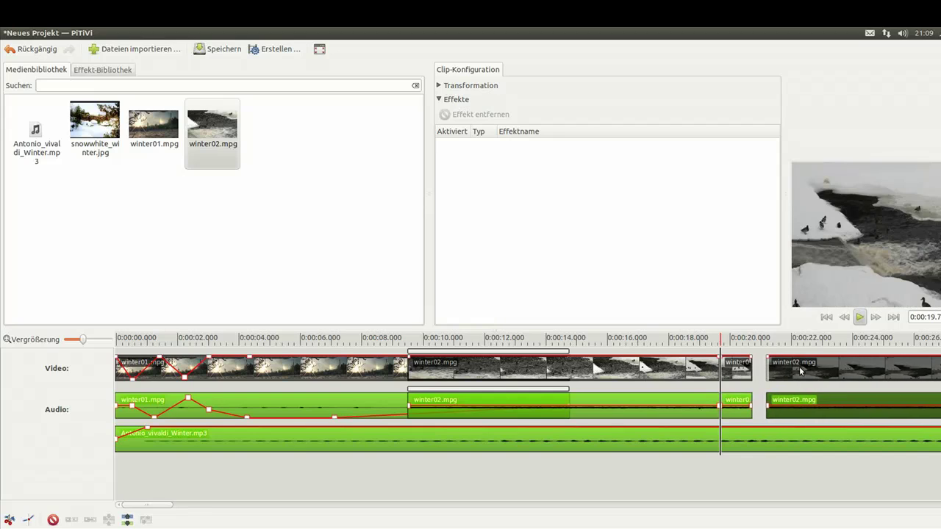
pyautogui.click(738, 369)
pyautogui.moveTo(738, 369); pyautogui.dragTo(740, 370)
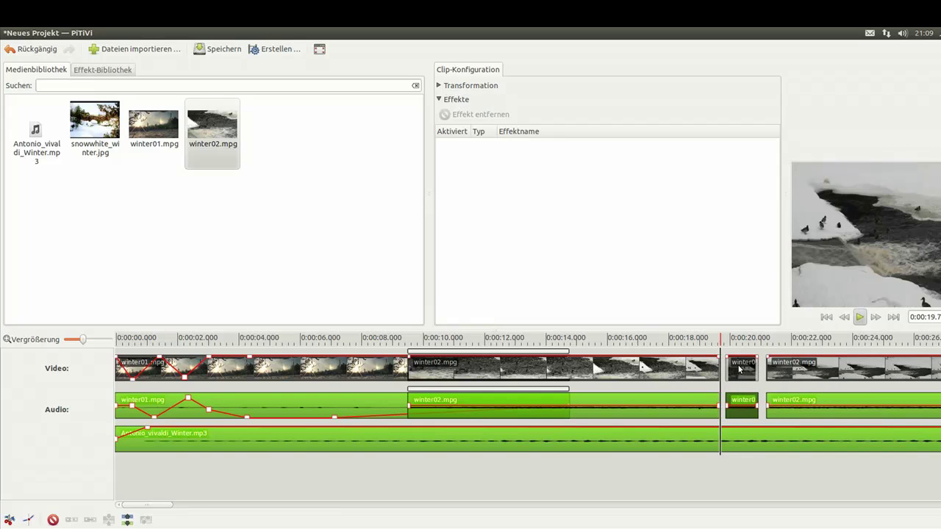
pyautogui.press('Delete')
pyautogui.moveTo(807, 369); pyautogui.dragTo(760, 368)
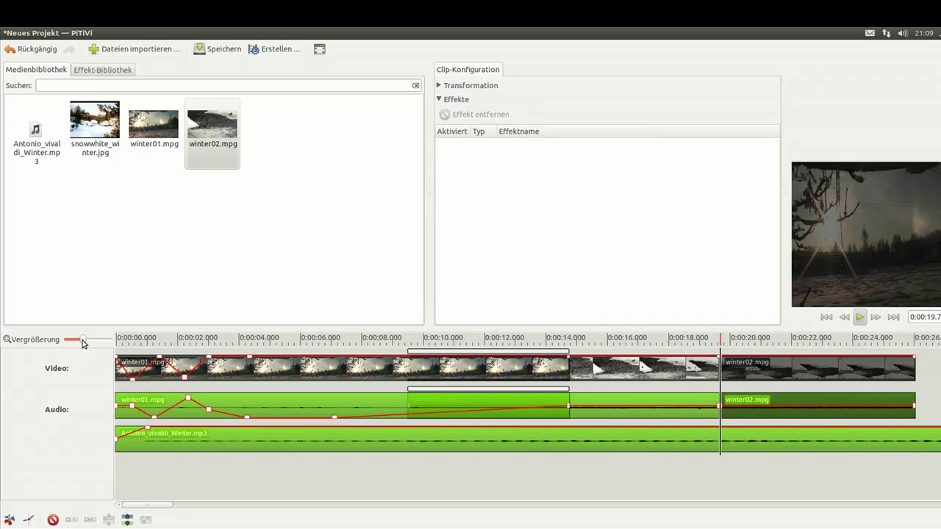
# Trim the Vivaldi music so it ends with the last winter02.mpg piece, around 26 seconds
pyautogui.moveTo(83, 343); pyautogui.dragTo(72, 340)
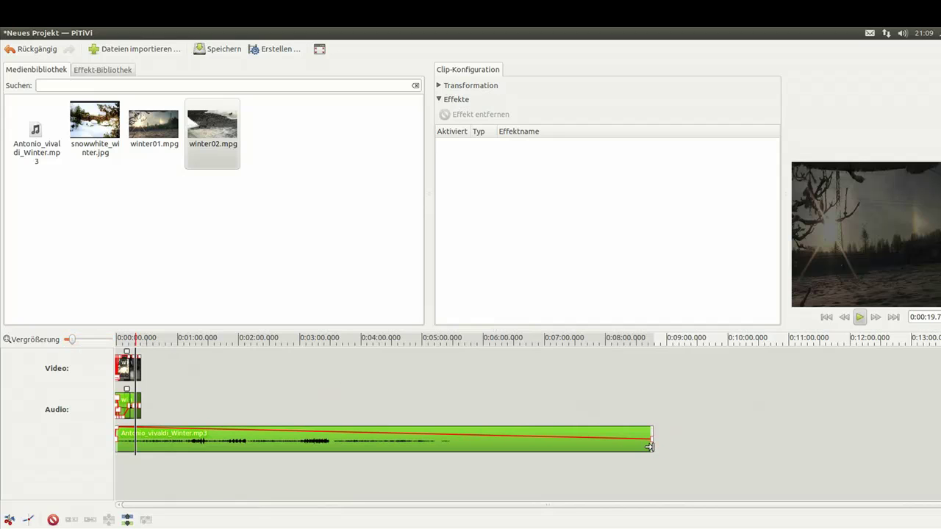
pyautogui.moveTo(652, 441); pyautogui.dragTo(141, 439)
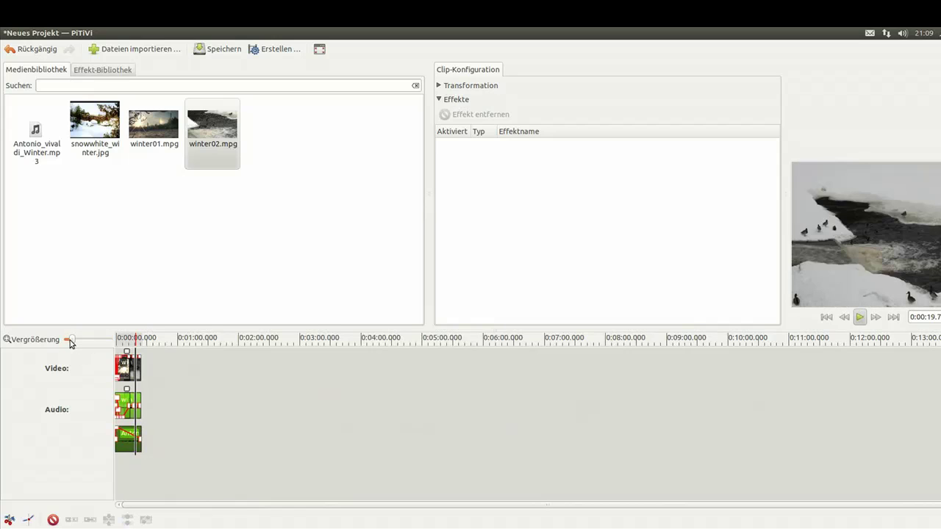
pyautogui.moveTo(71, 342); pyautogui.dragTo(81, 341)
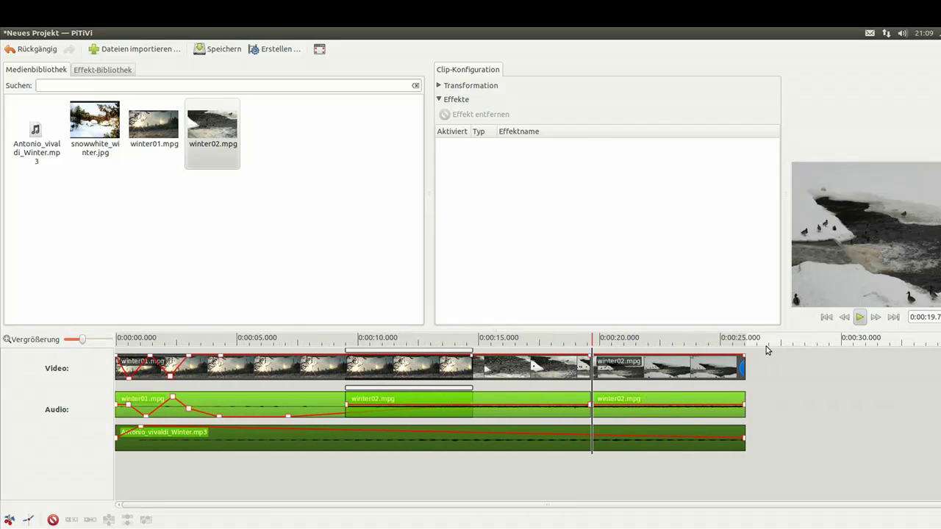
# Run a command from the Projekt menu and respond to the dialog that follows
pyautogui.click(51, 33)
pyautogui.click(83, 70)
pyautogui.click(393, 389)
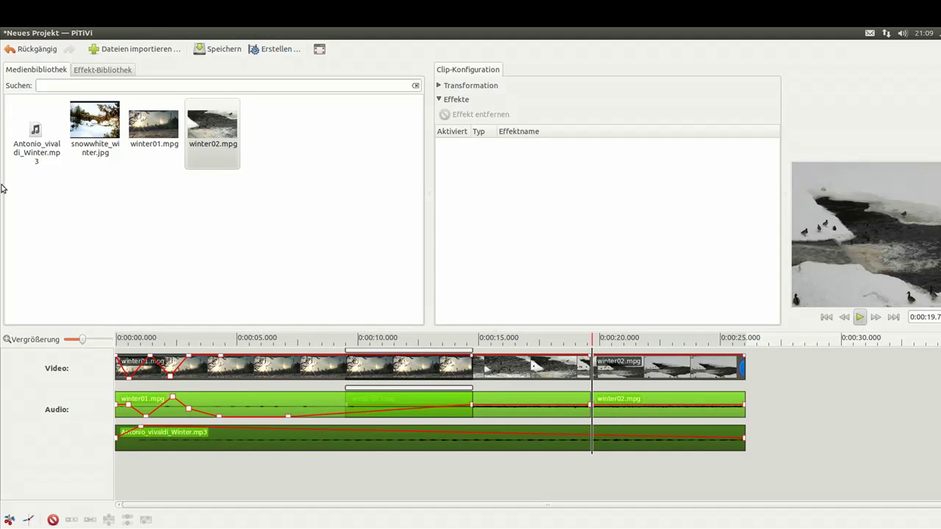
# Search the Dash for 'draw' and launch LibreOffice Draw
pyautogui.moveTo(0, 188)
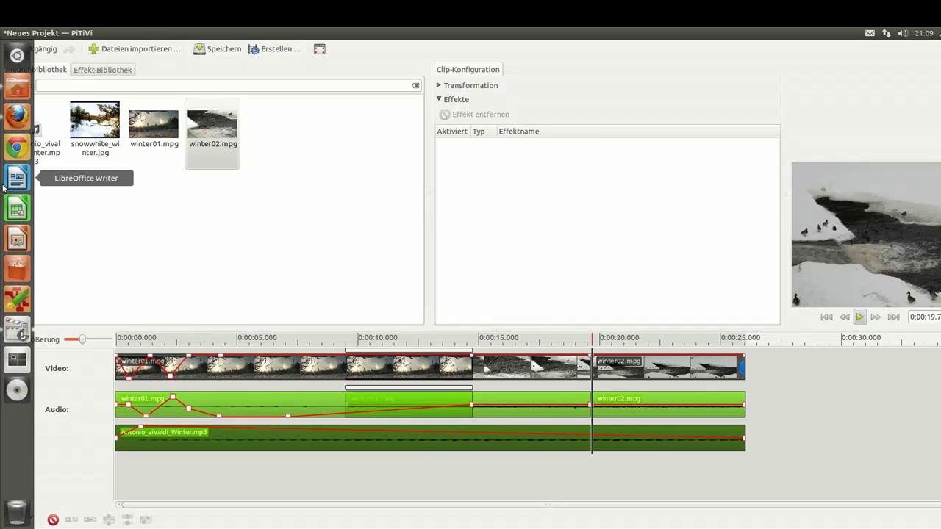
pyautogui.click(16, 58)
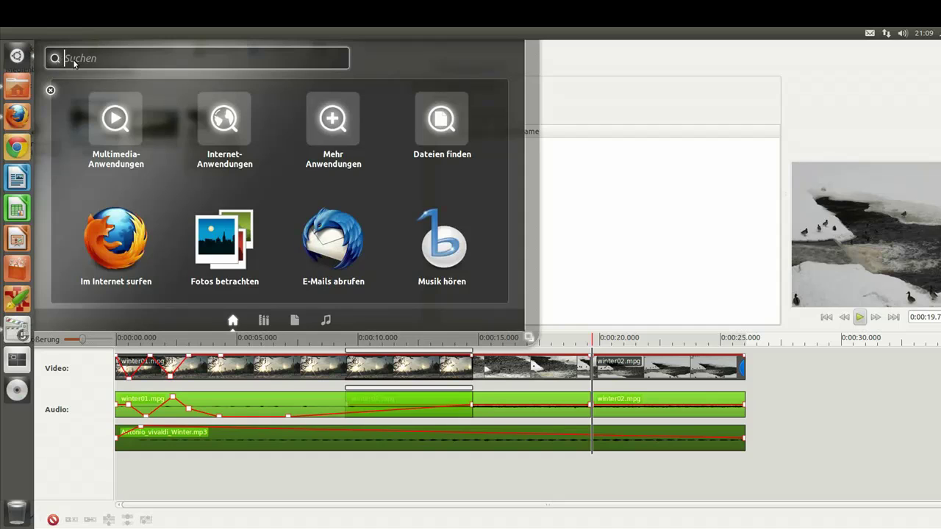
pyautogui.write('dra')
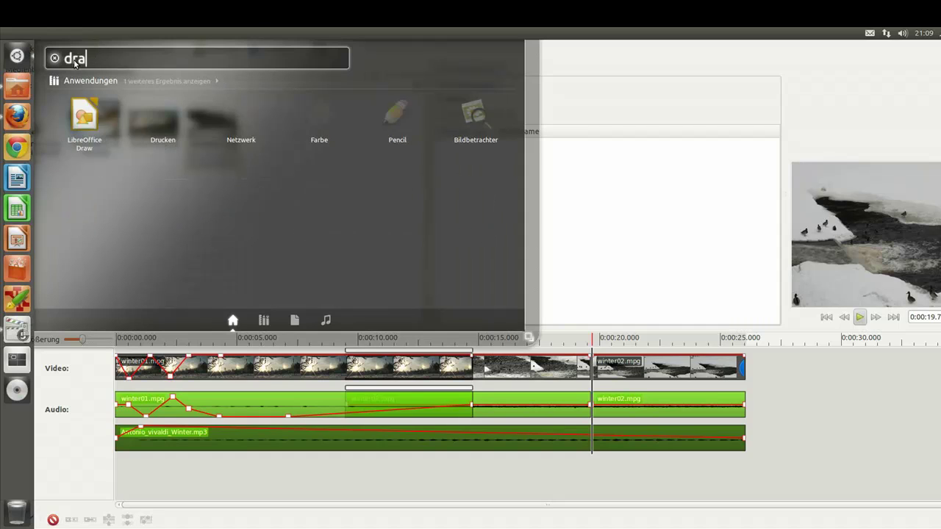
pyautogui.write('w')
pyautogui.click(86, 103)
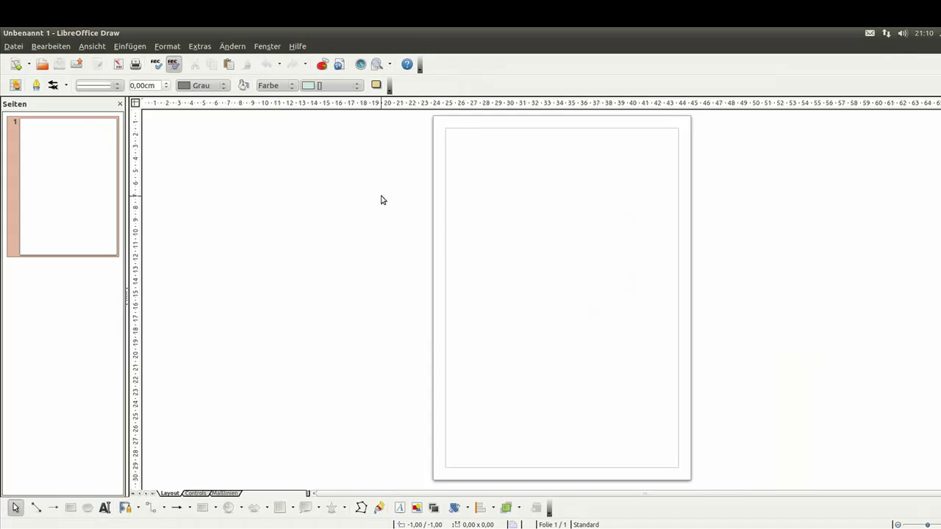
# Add a text frame reading 'Winter-landschaft' in 80-point type near the top of the page
pyautogui.click(105, 507)
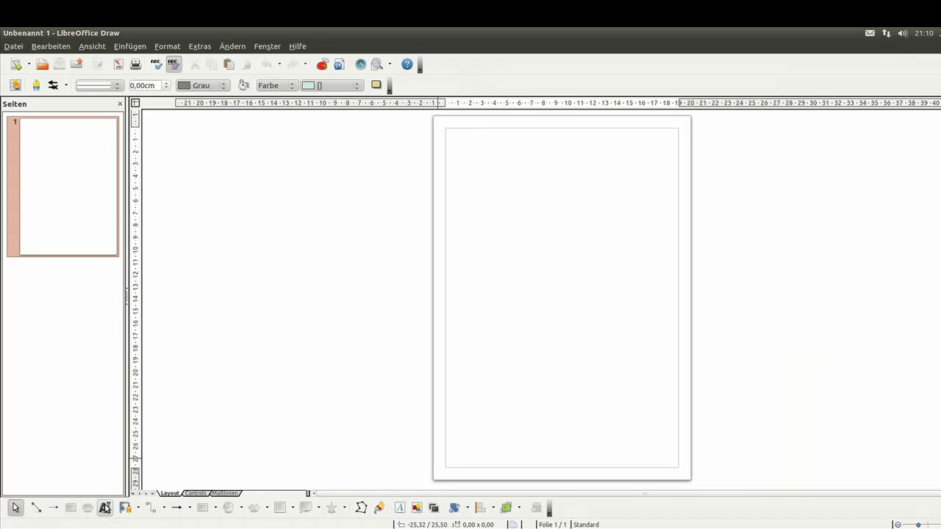
pyautogui.moveTo(473, 166); pyautogui.dragTo(645, 274)
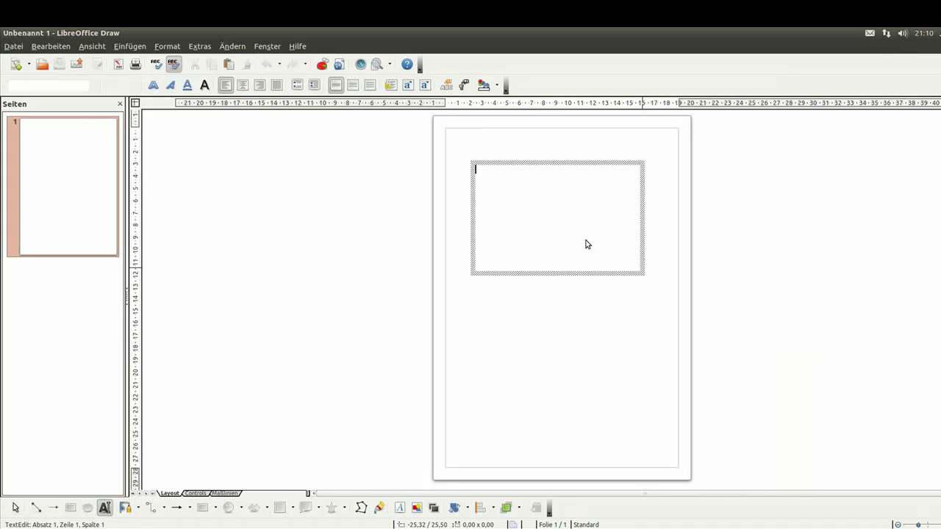
pyautogui.write('Wi')
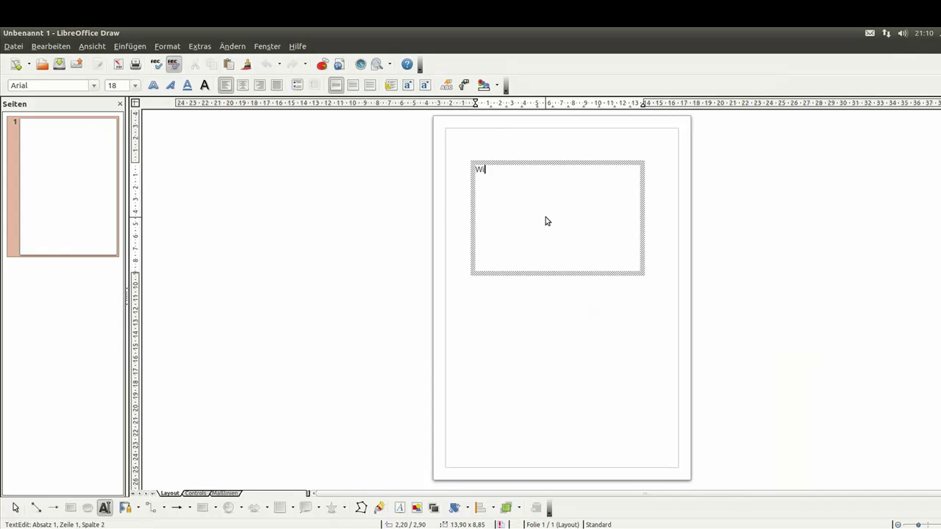
pyautogui.write('nterland')
pyautogui.write('schaft')
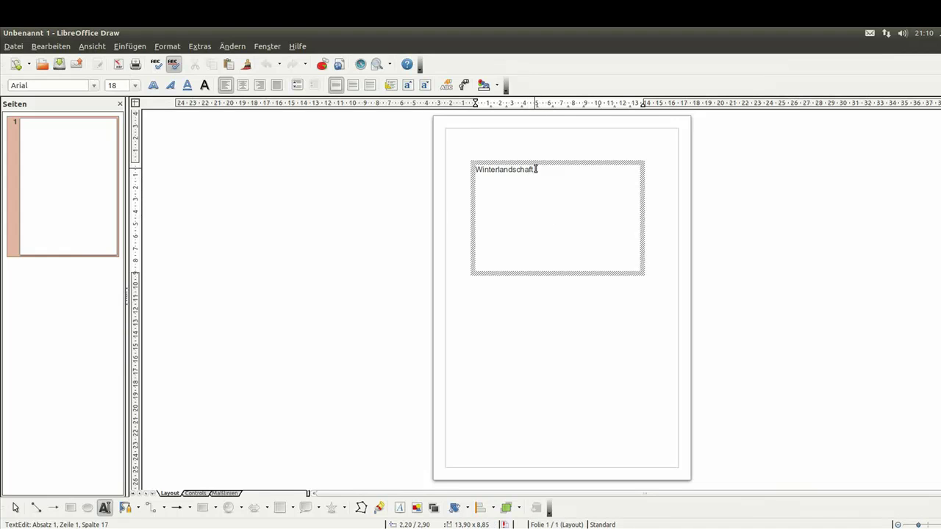
pyautogui.moveTo(534, 169); pyautogui.dragTo(460, 169)
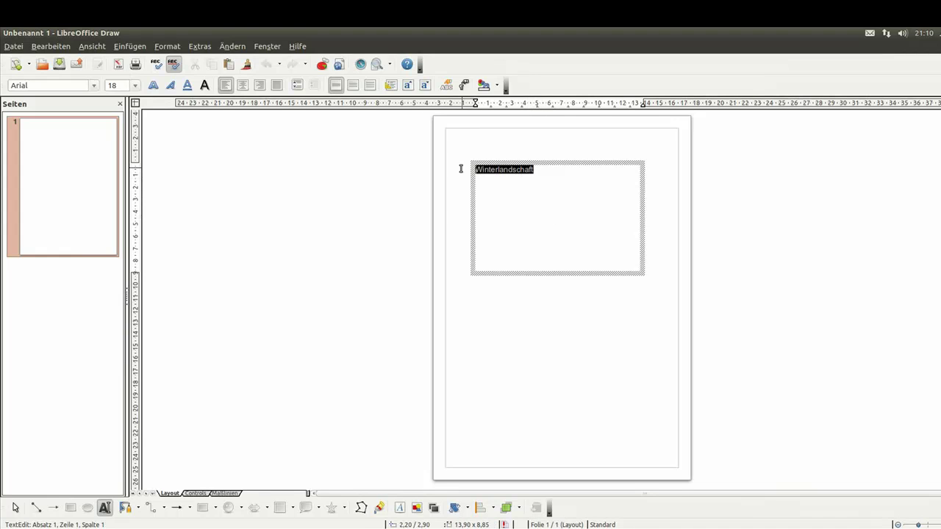
pyautogui.click(134, 85)
pyautogui.scroll(-4, 130, 160)
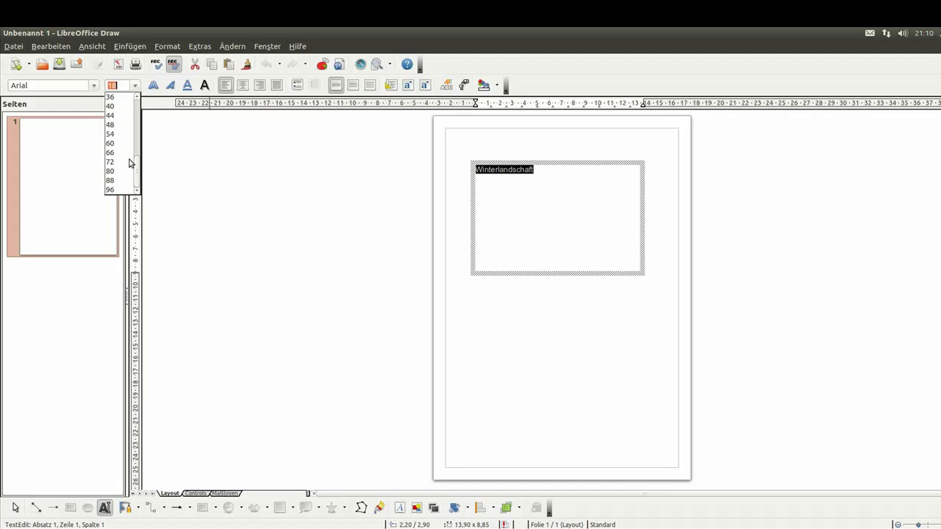
pyautogui.click(116, 171)
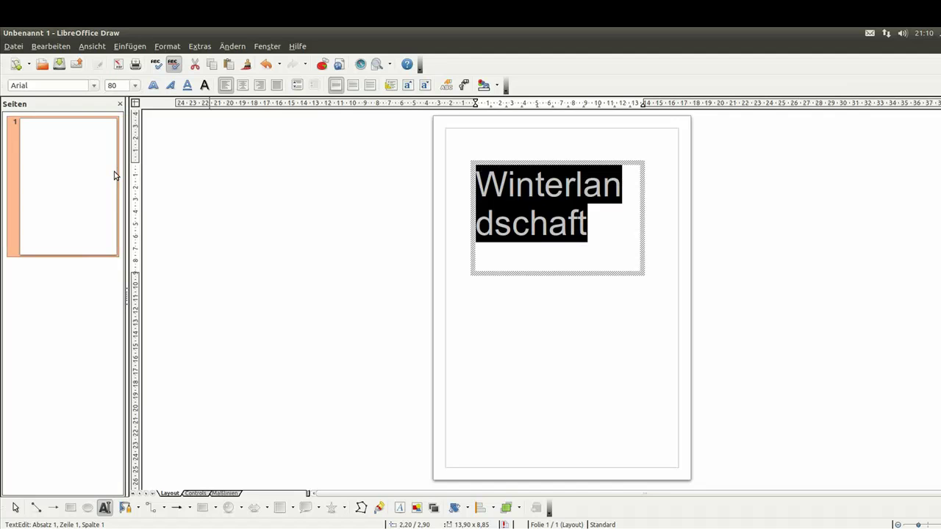
pyautogui.click(575, 192)
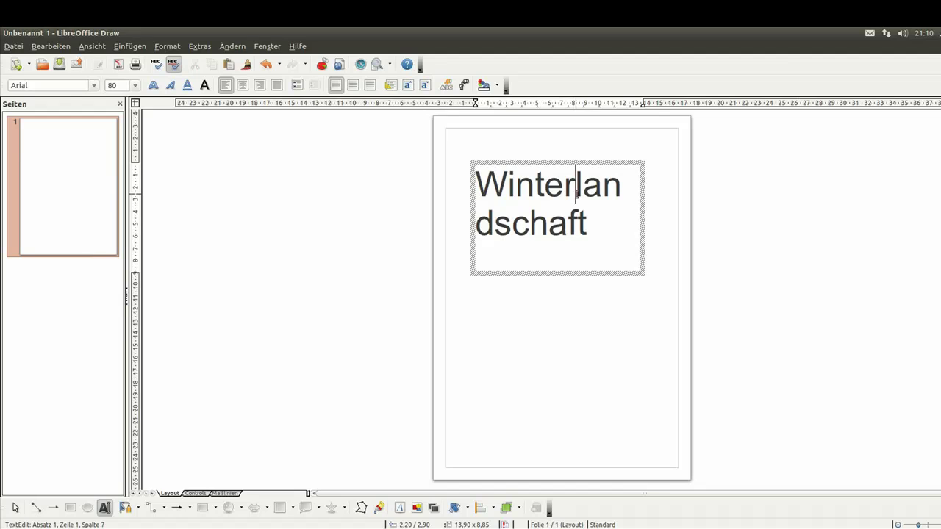
pyautogui.write('-')
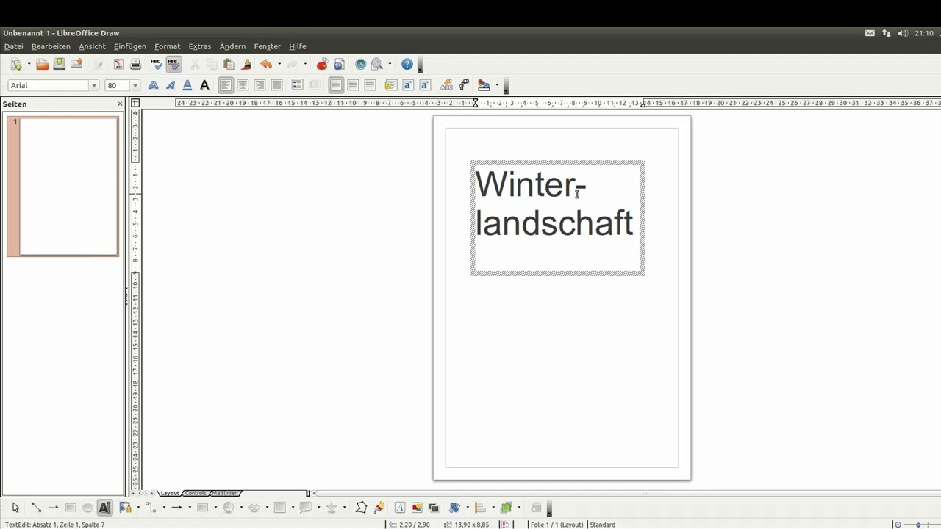
# Shrink the title frame's height to fit the two-line text and reselect the frame
pyautogui.click(640, 273)
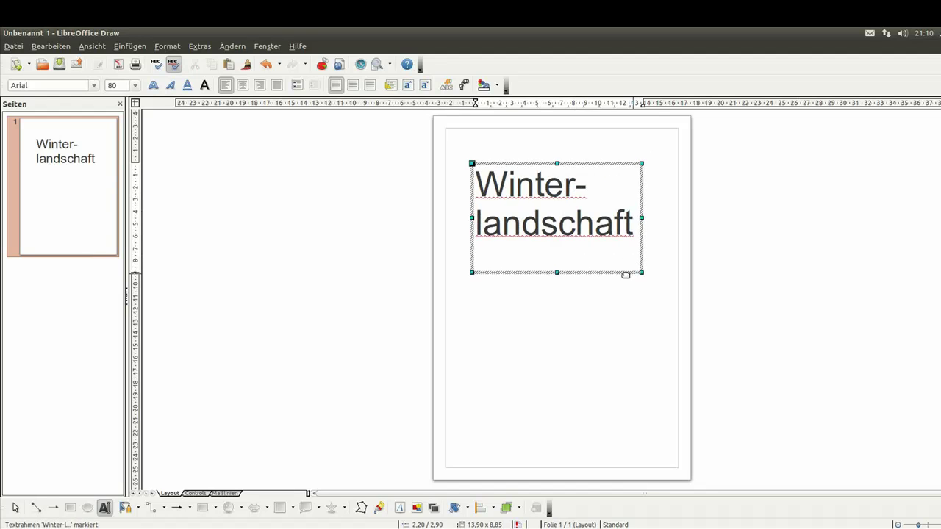
pyautogui.moveTo(559, 273); pyautogui.dragTo(554, 243)
pyautogui.click(552, 286)
pyautogui.click(516, 185)
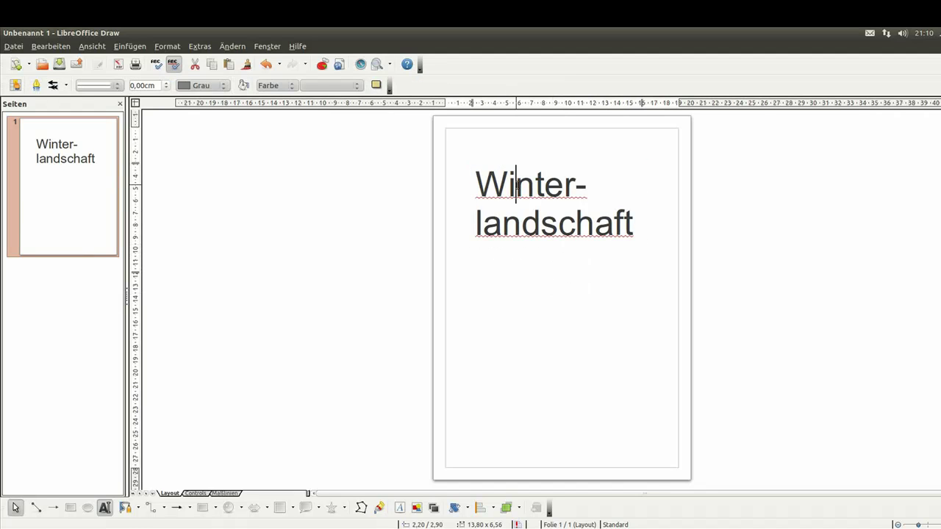
pyautogui.click(534, 163)
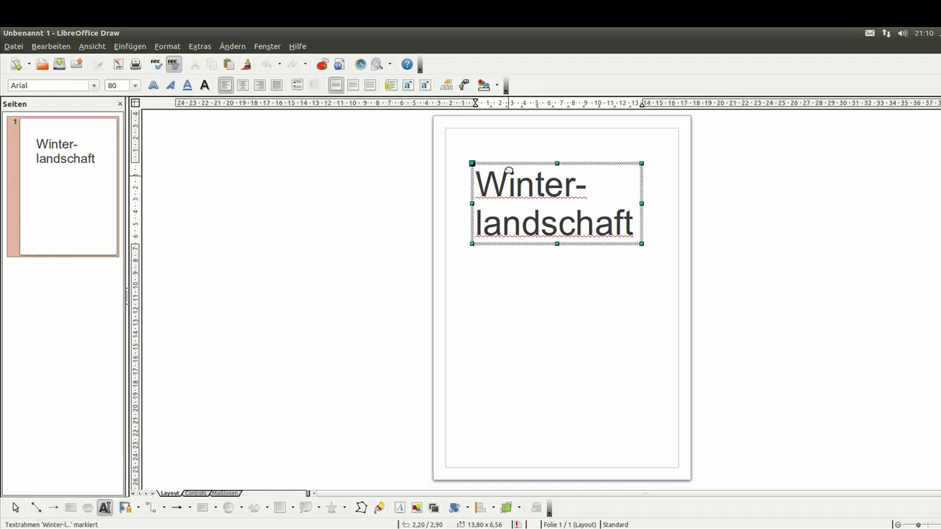
# Start an image export into the desktop's Video folder named 'winterlandschaft'
pyautogui.click(13, 47)
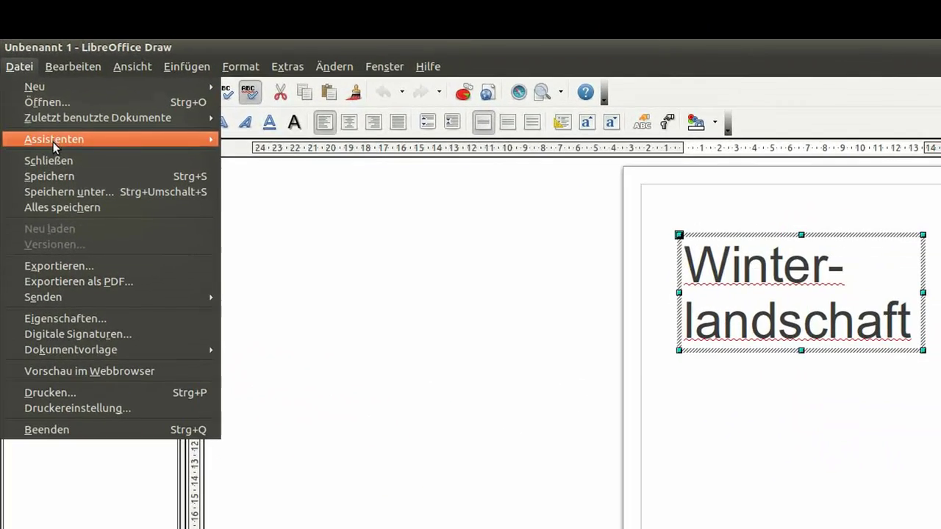
pyautogui.click(59, 266)
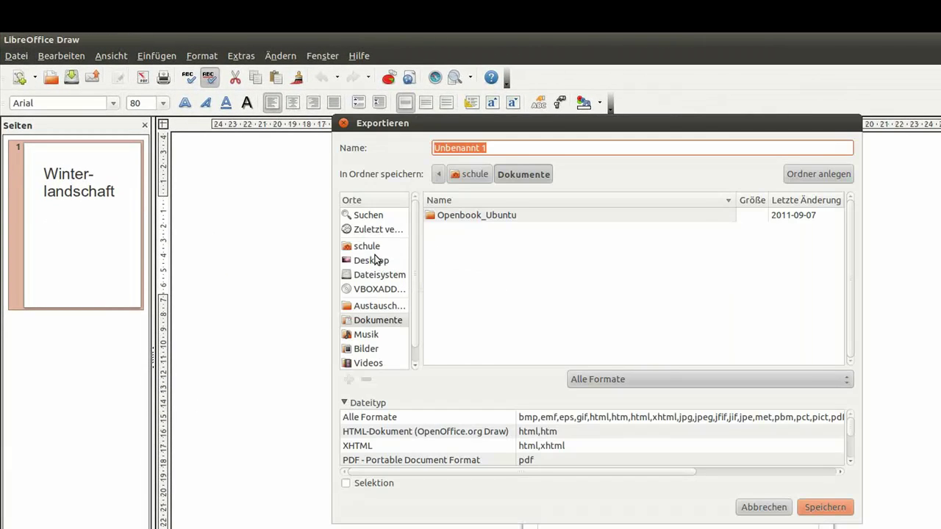
pyautogui.click(373, 262)
pyautogui.doubleClick(433, 261)
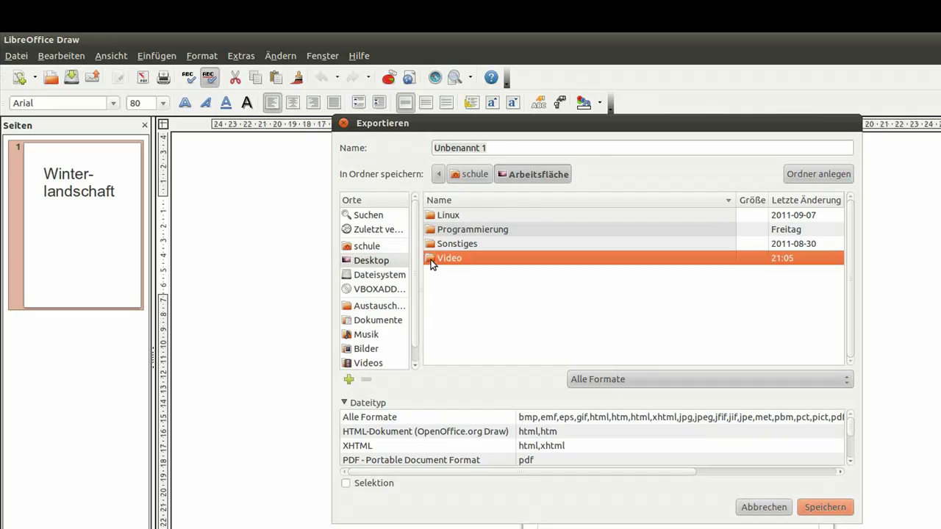
pyautogui.moveTo(498, 149); pyautogui.dragTo(415, 149)
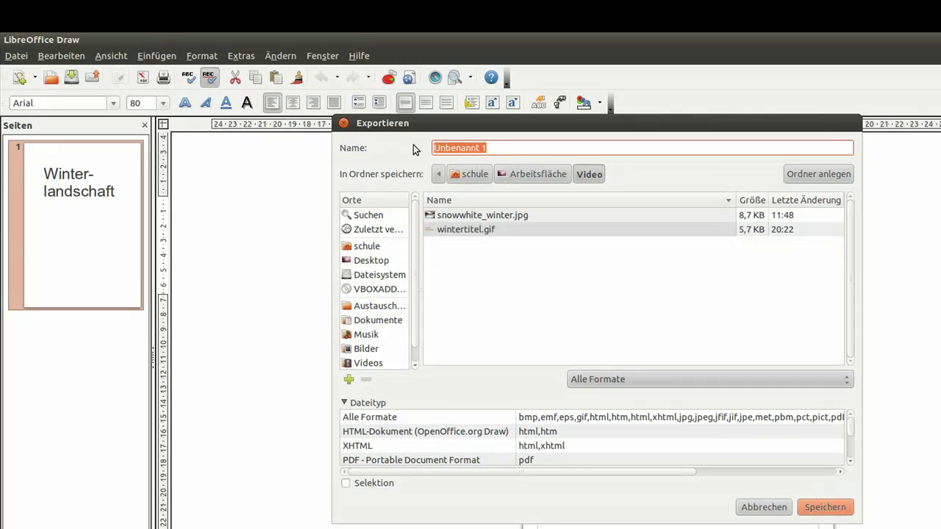
pyautogui.write('winter')
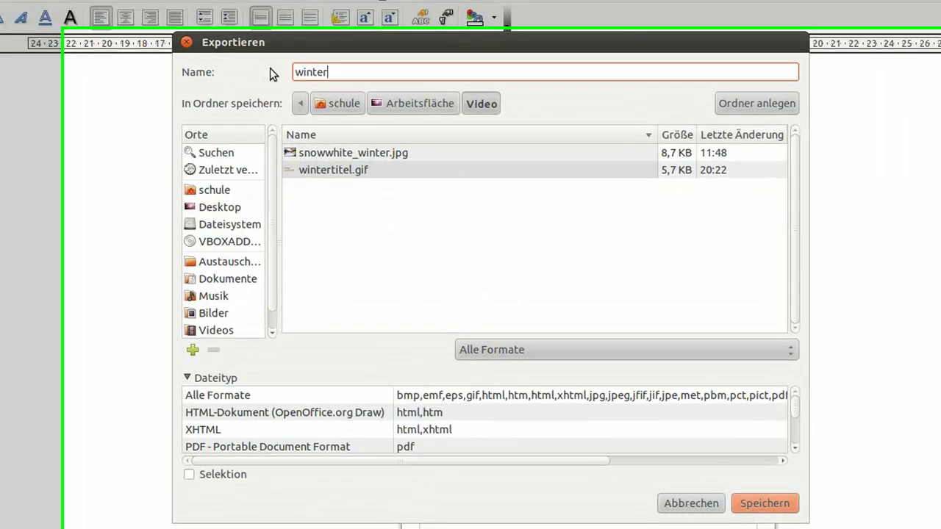
pyautogui.write('landsc')
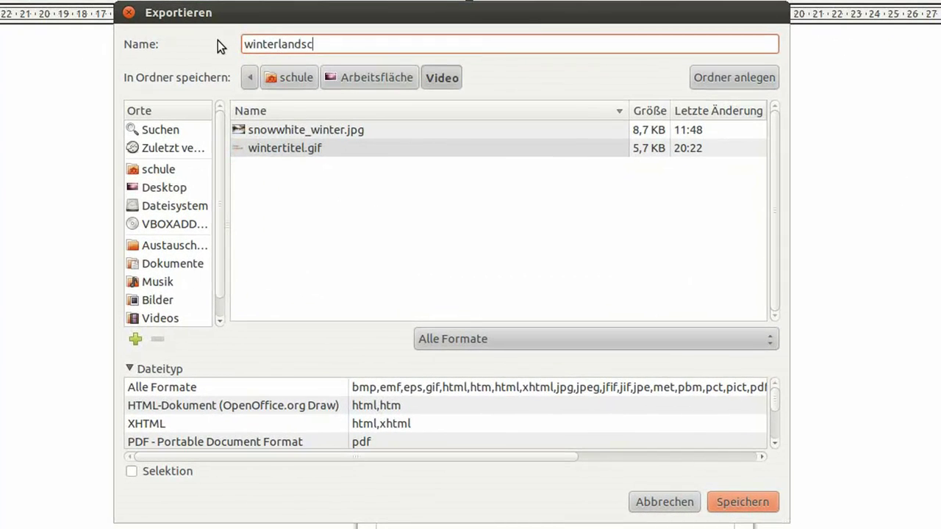
pyautogui.write('haft')
# Export only the selected frame as GIF, accepting the default GIF options
pyautogui.scroll(-1, 401, 427)
pyautogui.scroll(-1, 400, 427)
pyautogui.scroll(-1, 400, 427)
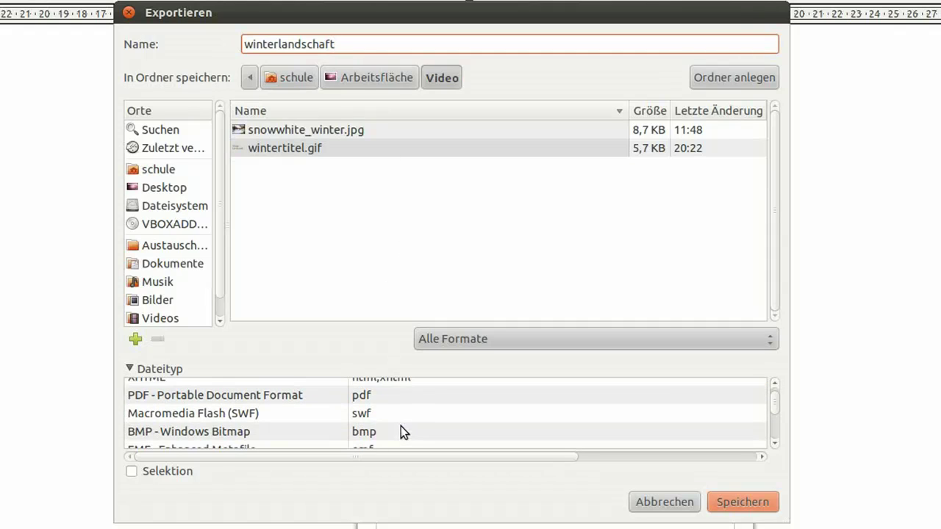
pyautogui.scroll(-1, 401, 426)
pyautogui.scroll(-1, 401, 425)
pyautogui.scroll(-1, 402, 426)
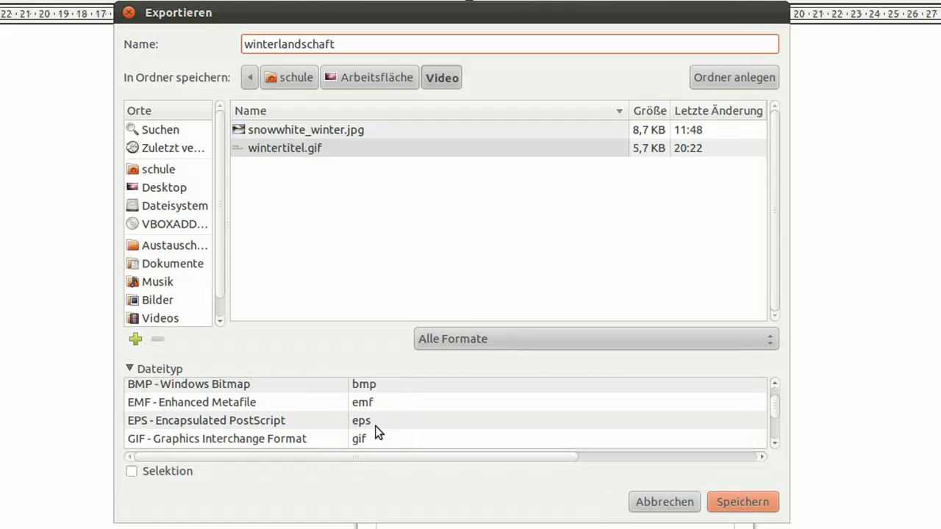
pyautogui.click(318, 439)
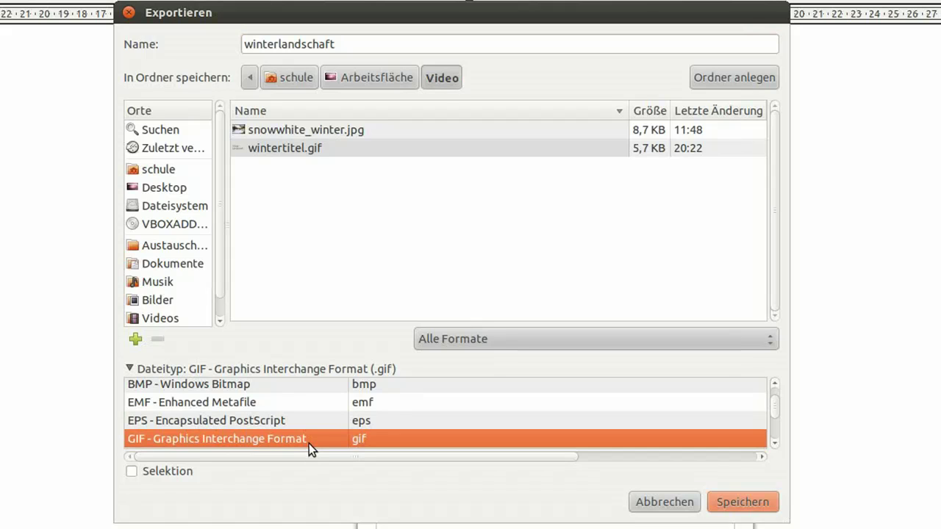
pyautogui.click(133, 471)
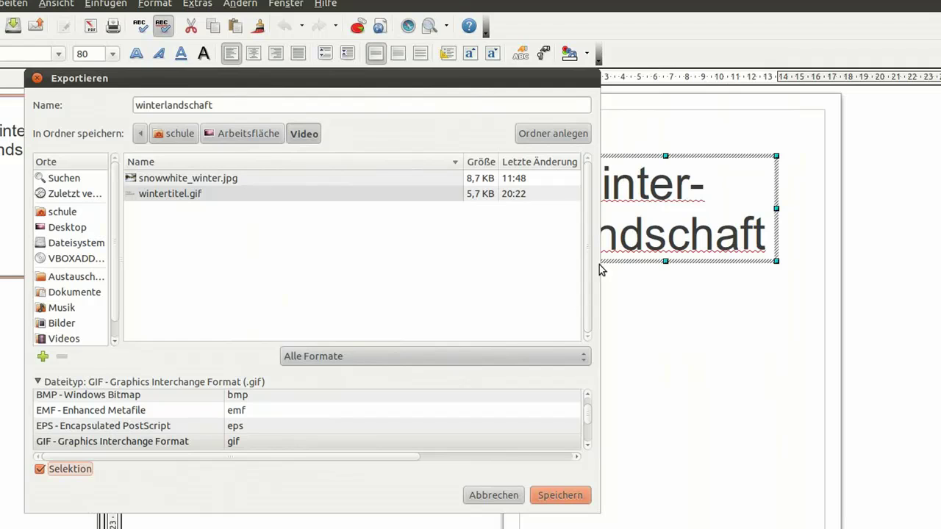
pyautogui.click(559, 497)
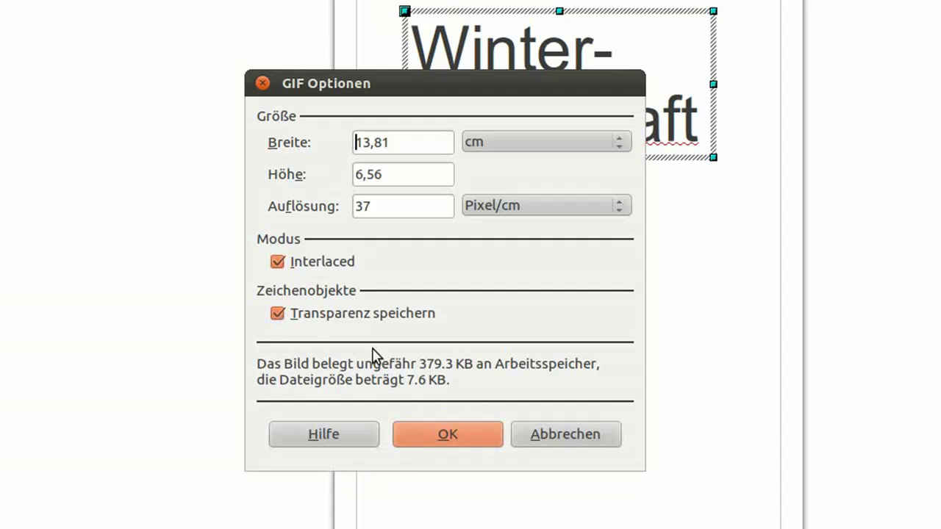
pyautogui.click(448, 435)
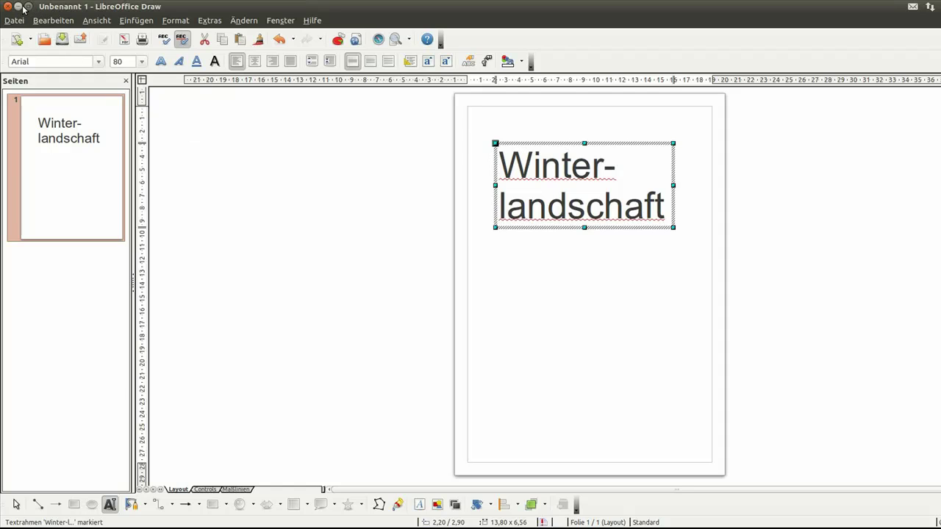
# Back in PiTiVi, import winterlandschaft.gif from the Video folder into the media library
pyautogui.click(23, 8)
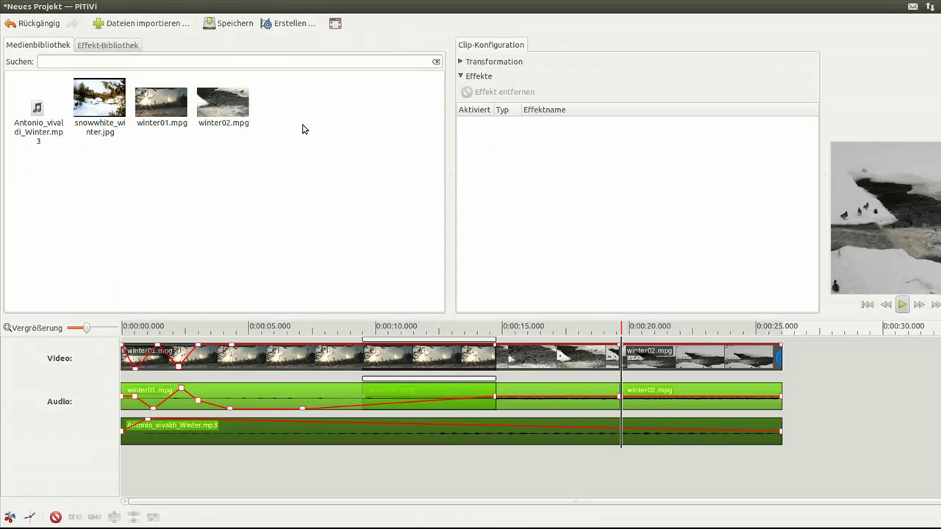
pyautogui.click(150, 24)
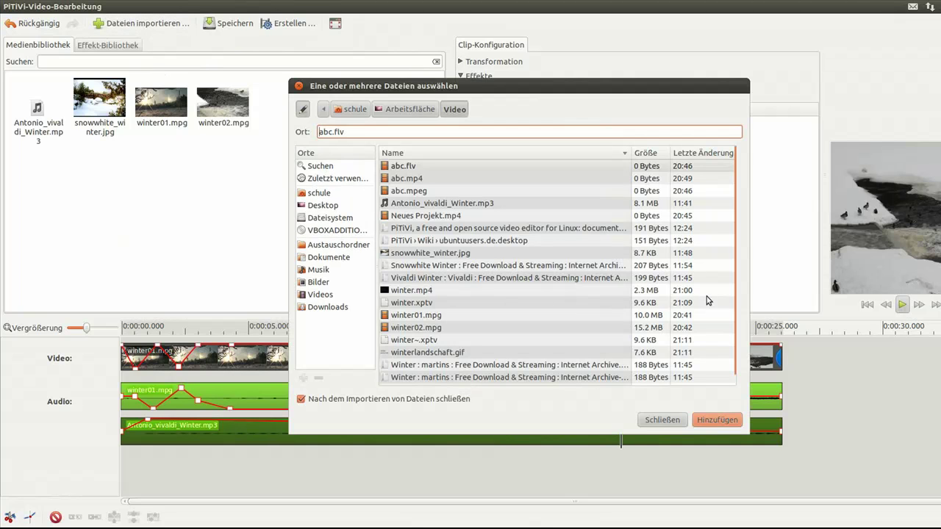
pyautogui.moveTo(731, 260)
pyautogui.moveTo(739, 249); pyautogui.dragTo(742, 278)
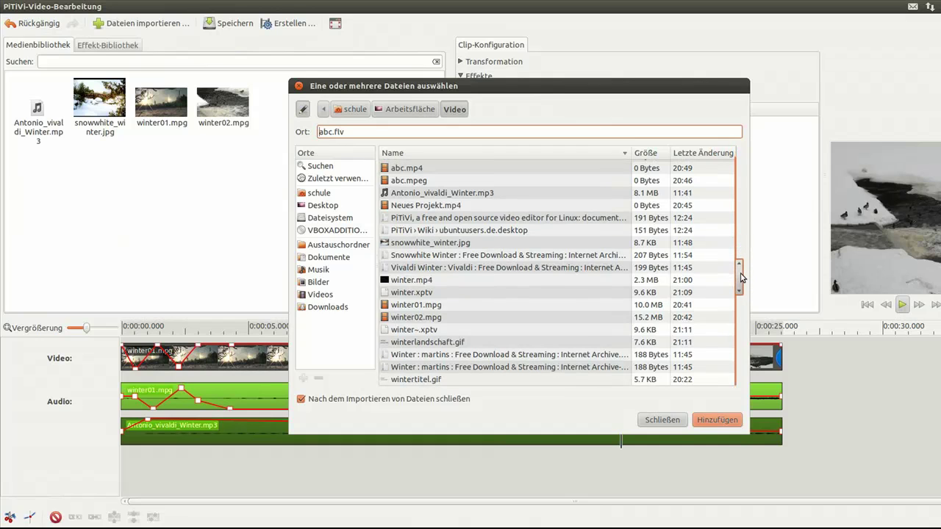
pyautogui.click(433, 344)
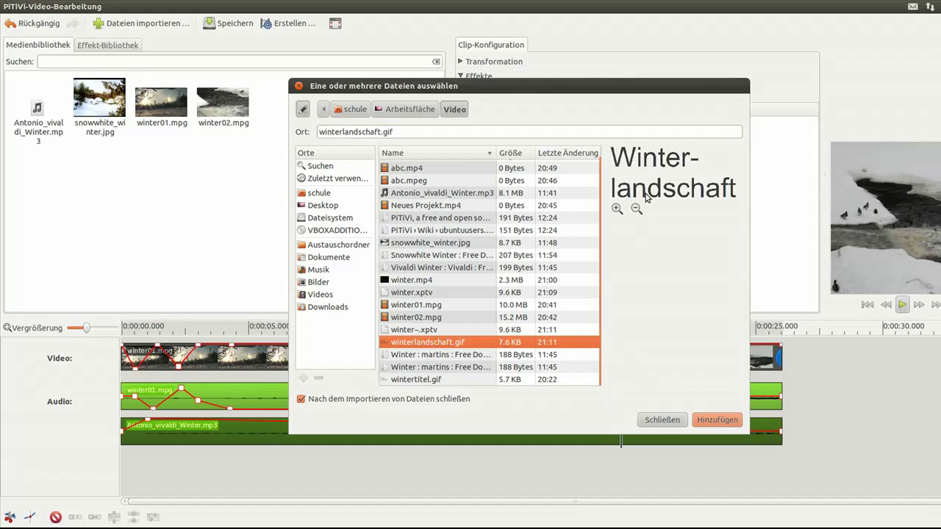
pyautogui.click(710, 420)
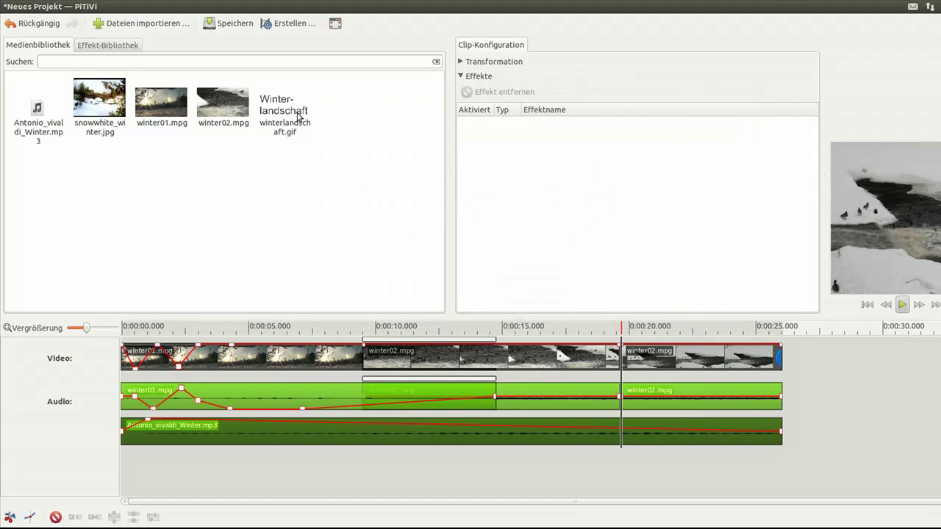
# Drop winterlandschaft.gif at 0:00 on a new timeline layer and preview it at about 1.3 seconds
pyautogui.click(294, 112)
pyautogui.click(64, 7)
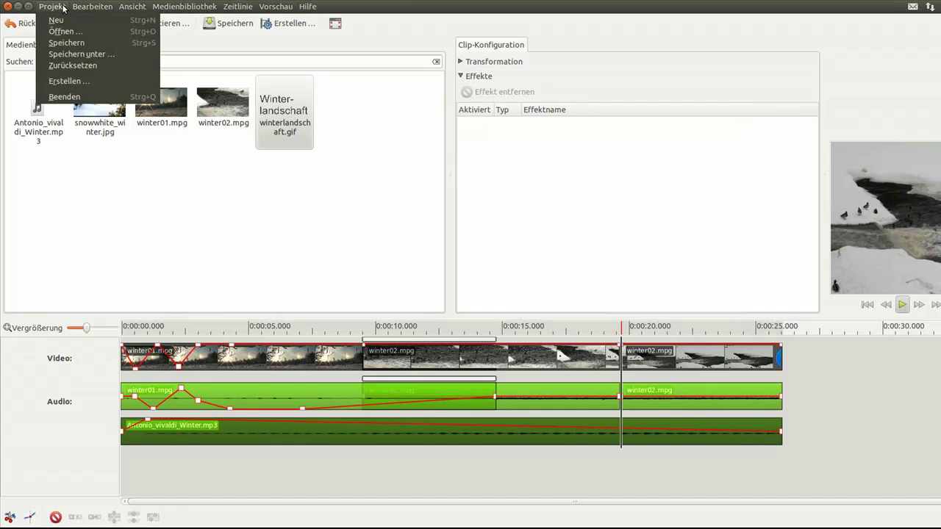
pyautogui.click(81, 53)
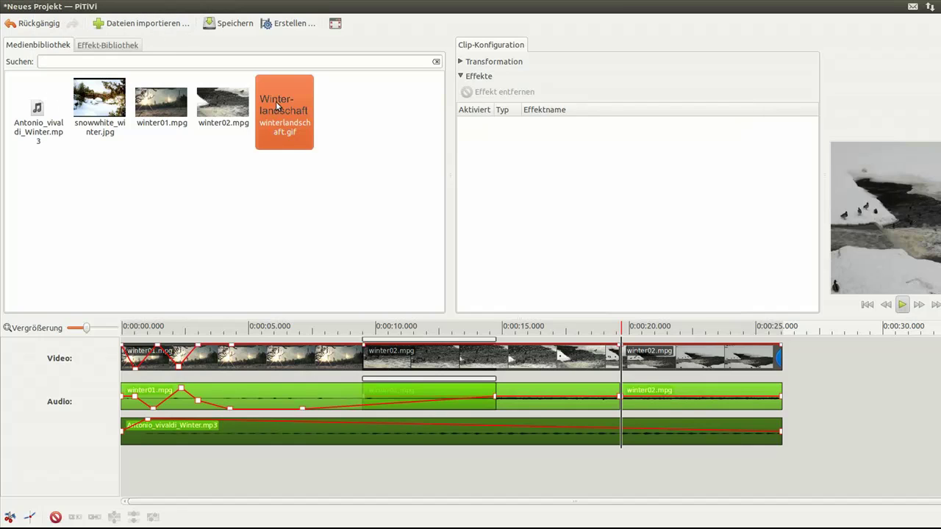
pyautogui.moveTo(276, 101)
pyautogui.mouseDown()
pyautogui.moveTo(137, 375)
pyautogui.moveTo(126, 377)
pyautogui.mouseUp()
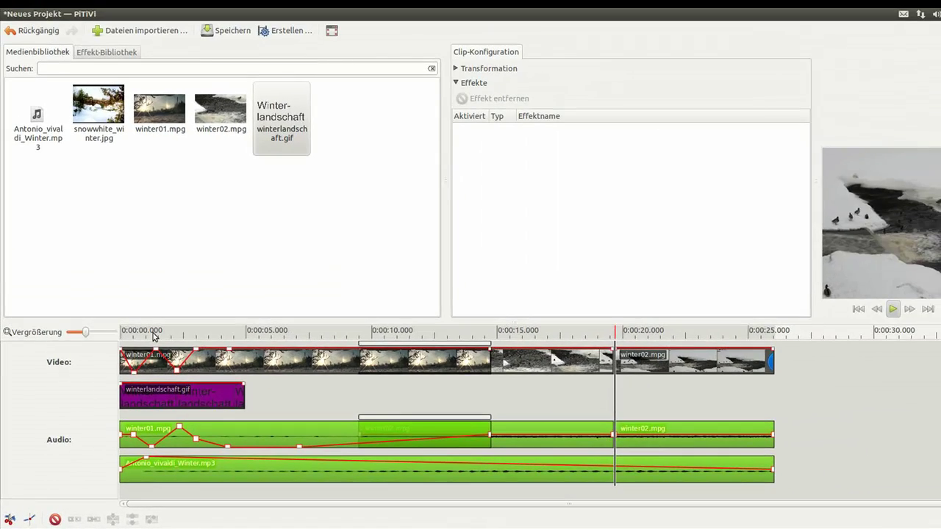
pyautogui.click(154, 334)
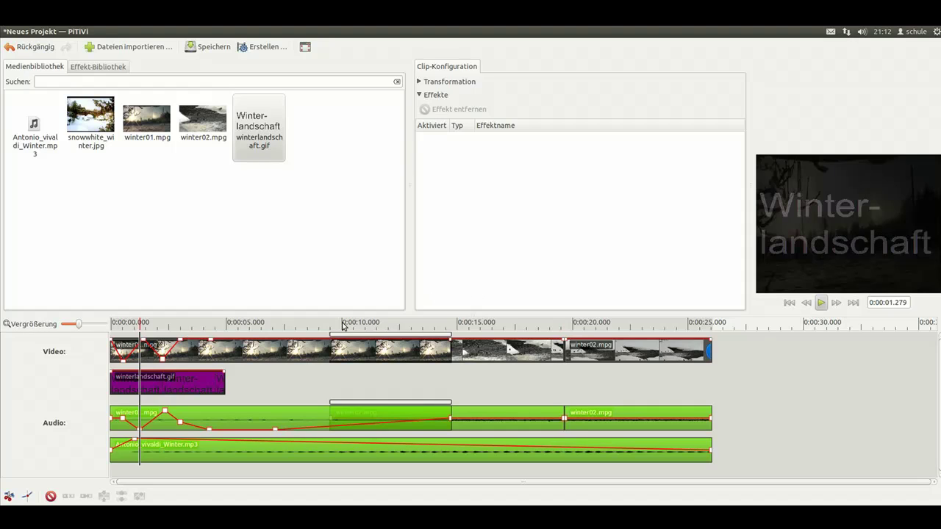
# Lower winter01's opacity at the start to about 29% and briefly preview it
pyautogui.moveTo(144, 346); pyautogui.dragTo(148, 354)
pyautogui.click(822, 303)
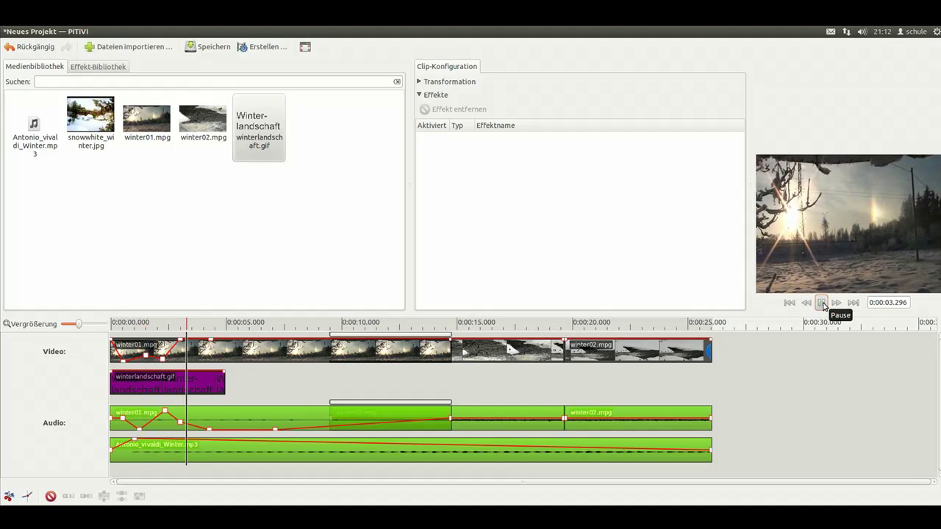
pyautogui.press('space')
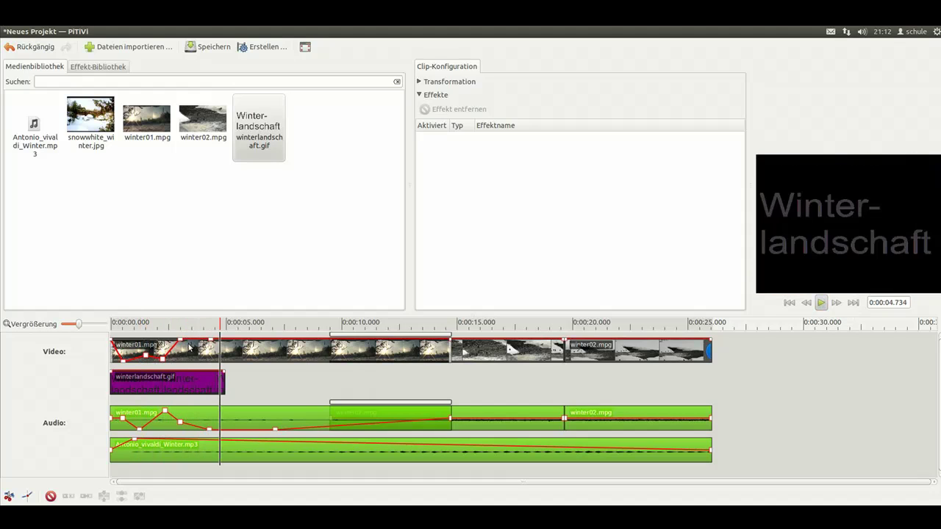
# Pull another winter01 opacity keyframe down and preview the fade from about 2.5 seconds
pyautogui.moveTo(182, 343); pyautogui.dragTo(179, 359)
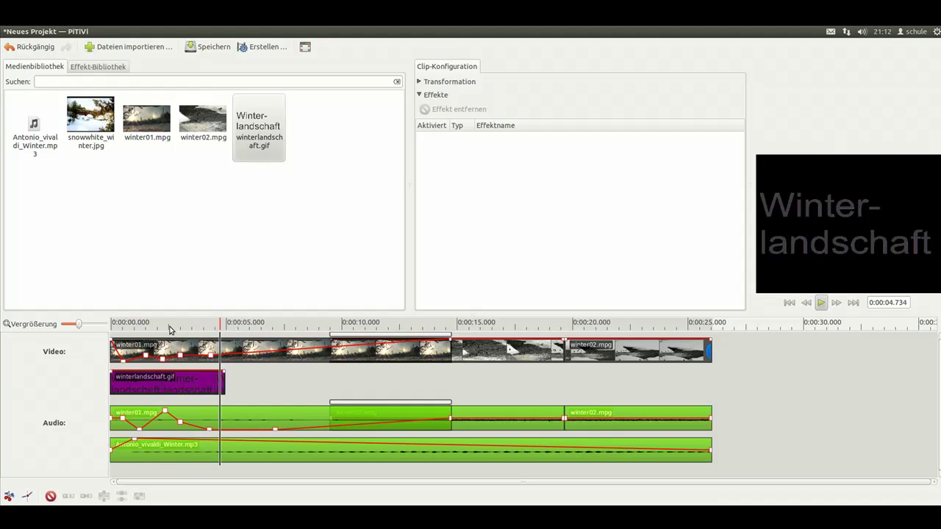
pyautogui.click(169, 328)
pyautogui.click(820, 302)
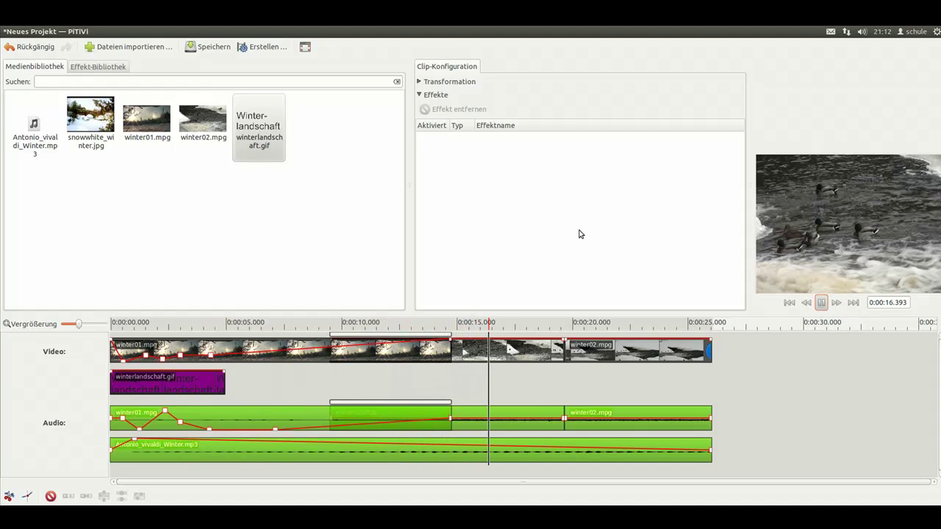
pyautogui.press('space')
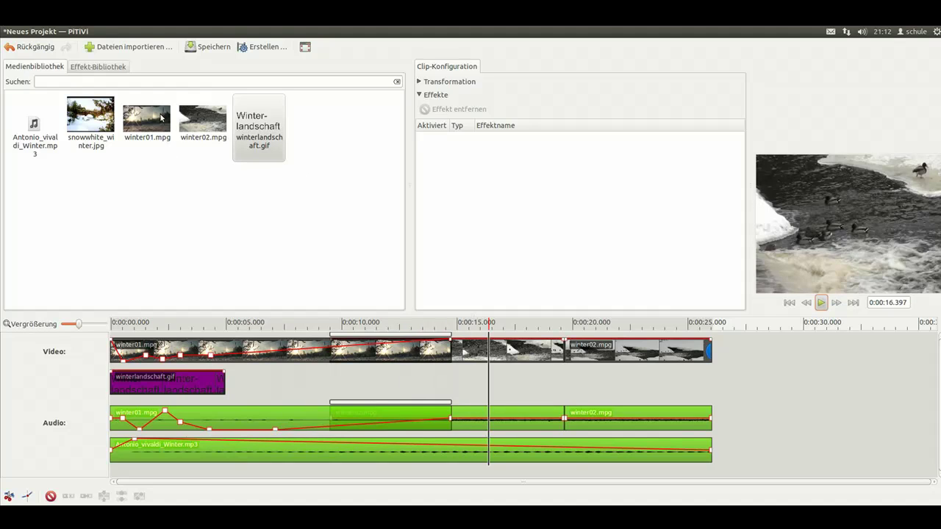
pyautogui.click(50, 32)
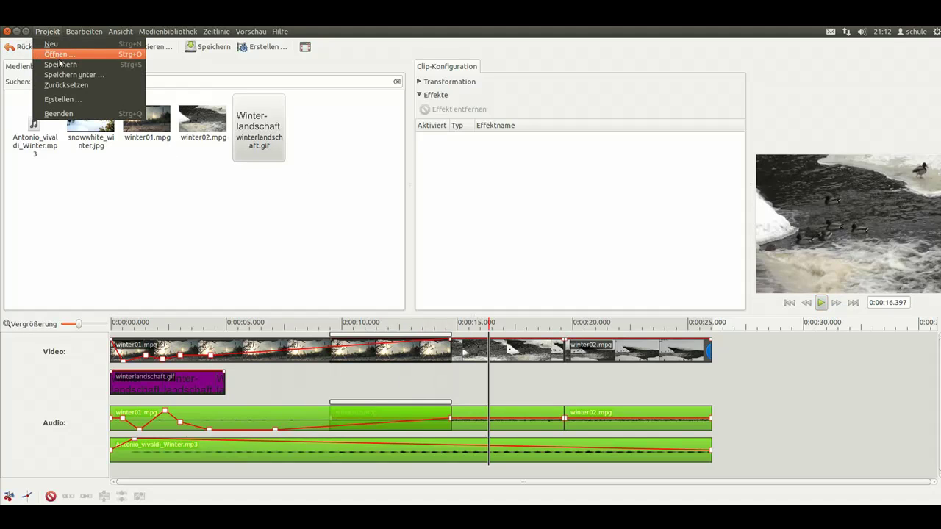
pyautogui.click(61, 64)
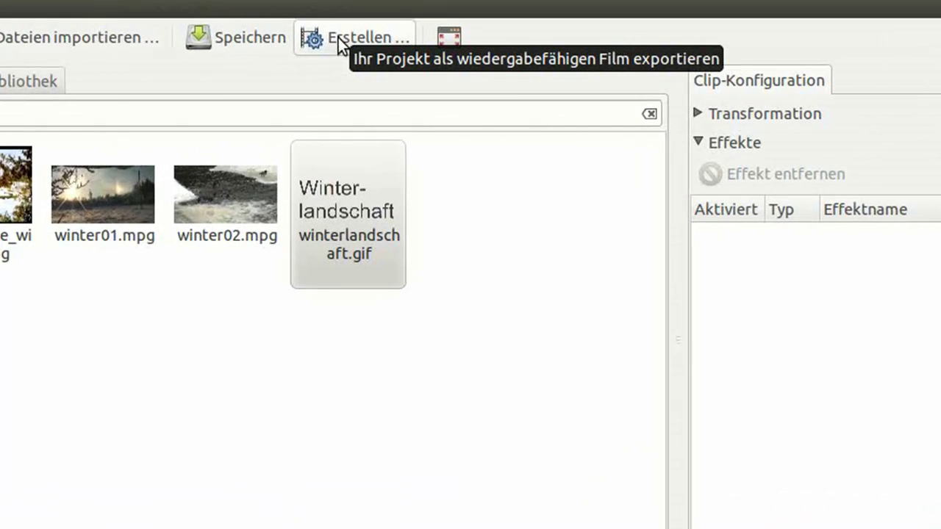
# In the Erstellen render dialog, set the output folder to the desktop's Video folder
pyautogui.click(339, 46)
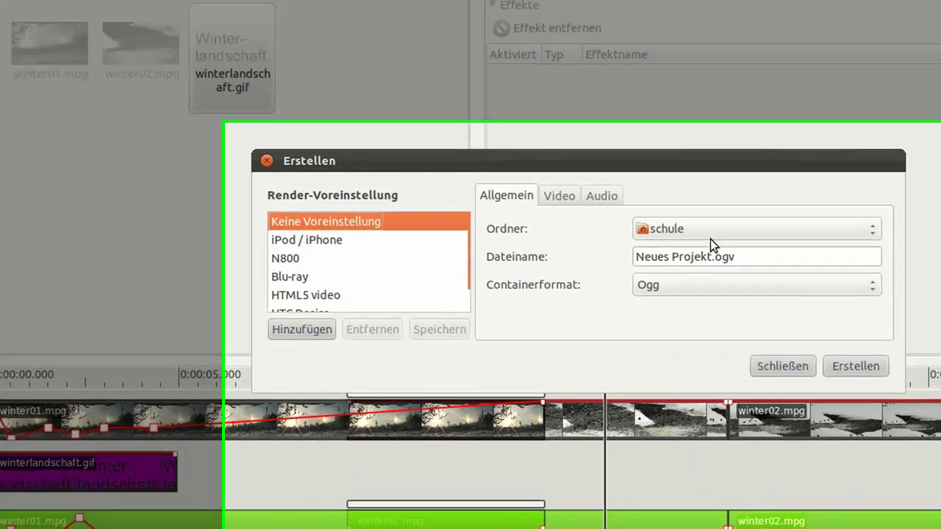
pyautogui.click(710, 239)
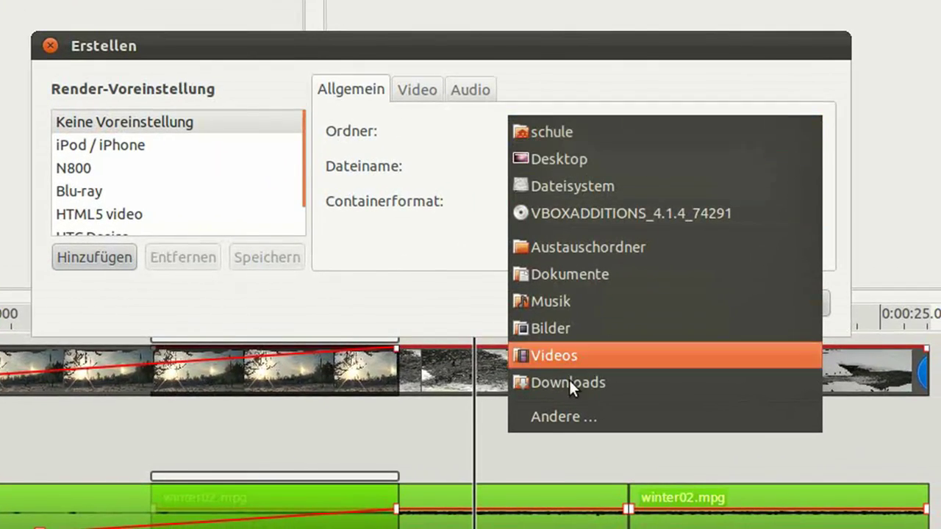
pyautogui.click(570, 416)
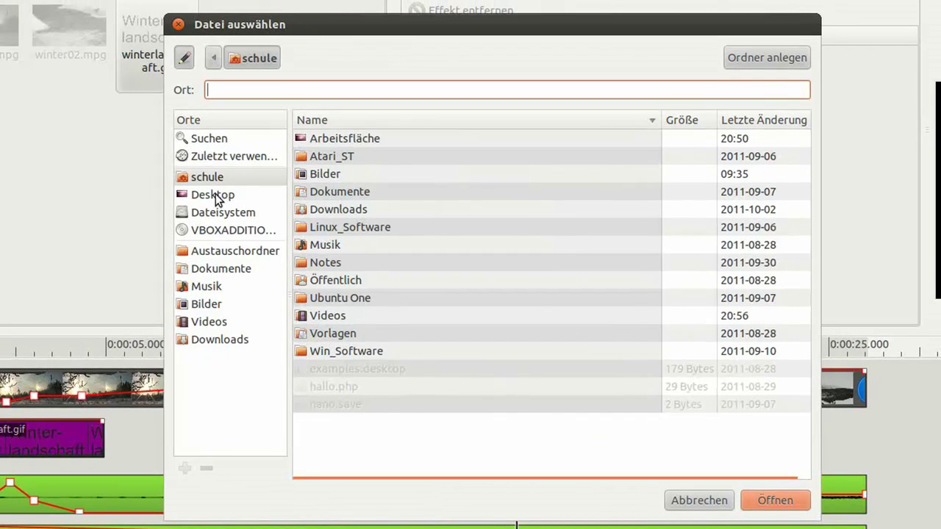
pyautogui.click(256, 194)
pyautogui.doubleClick(302, 190)
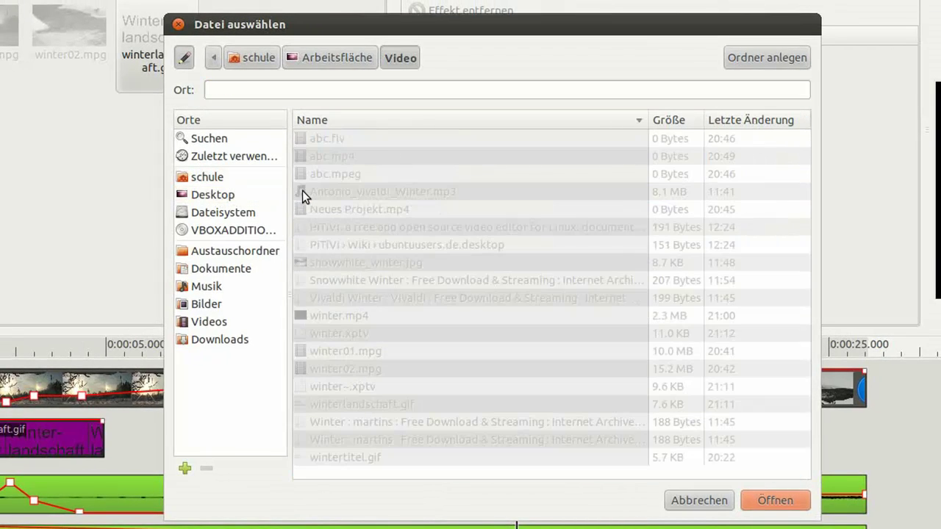
pyautogui.click(763, 500)
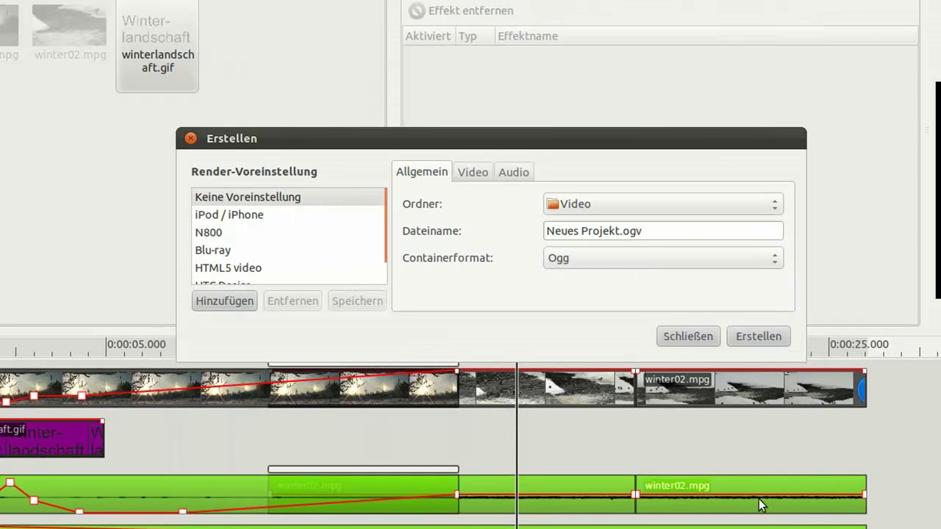
# Replace the file name 'Neues Projekt' with 'wintervideo' and set the container format to MP4
pyautogui.click(580, 258)
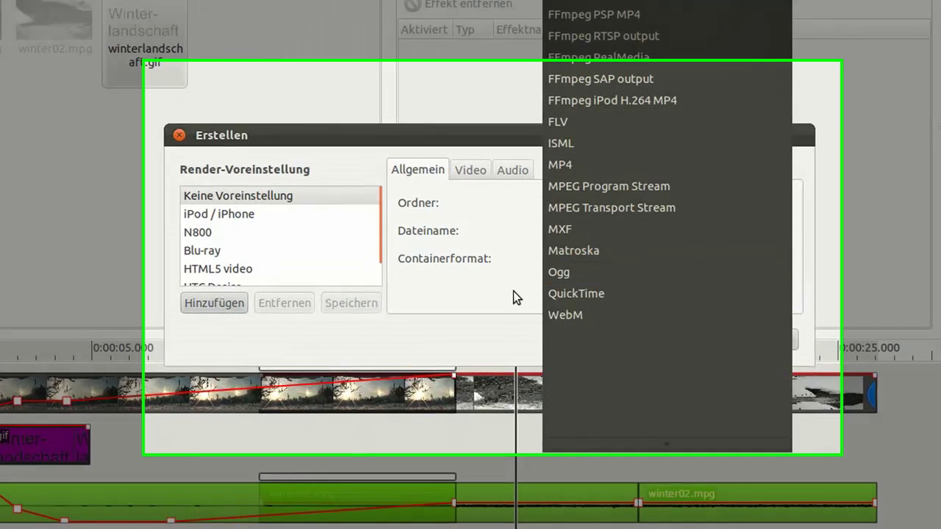
pyautogui.click(545, 273)
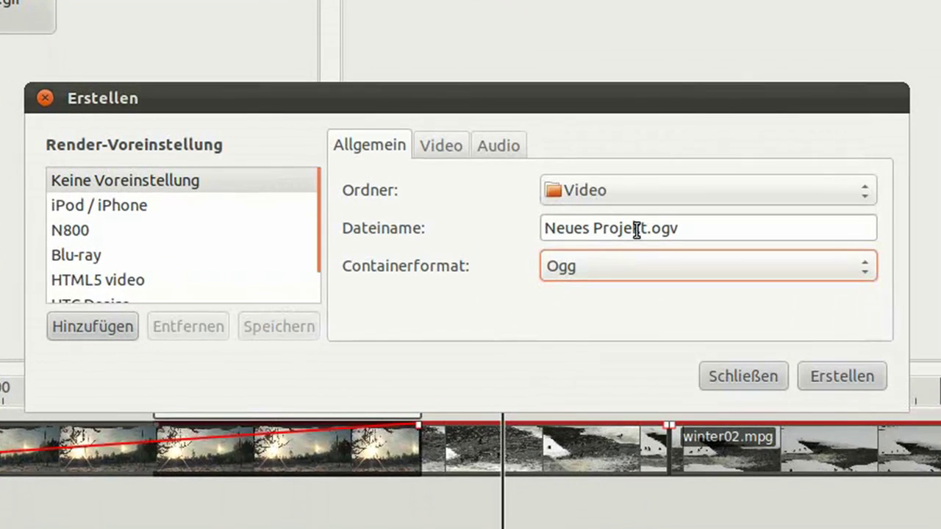
pyautogui.moveTo(647, 230); pyautogui.dragTo(507, 228)
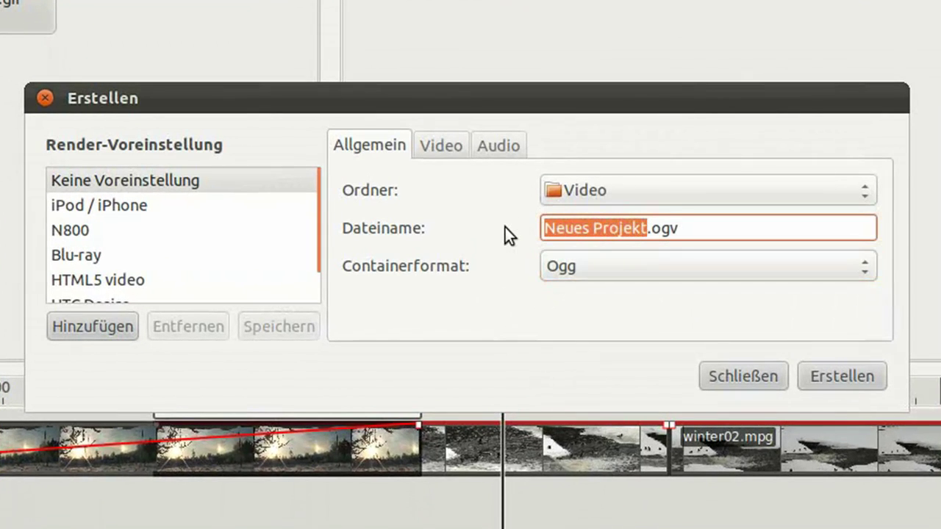
pyautogui.write('wi')
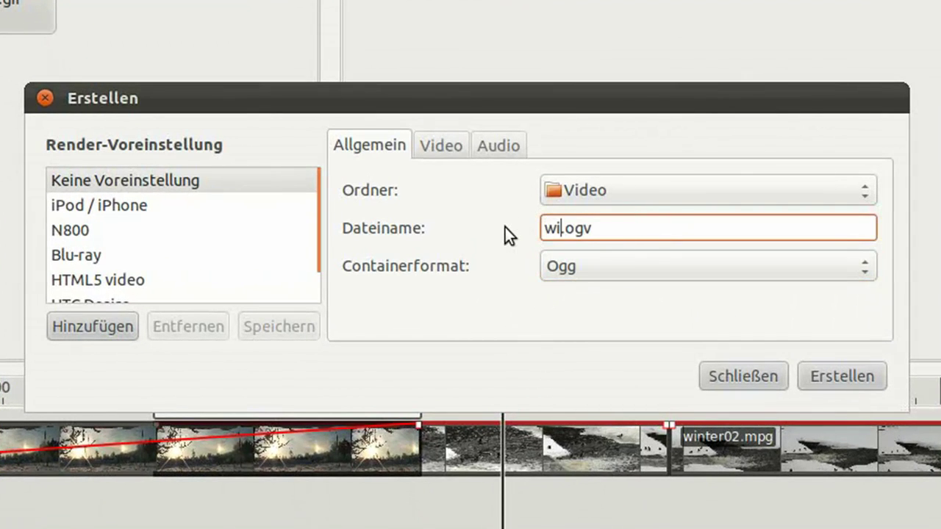
pyautogui.write('nterv')
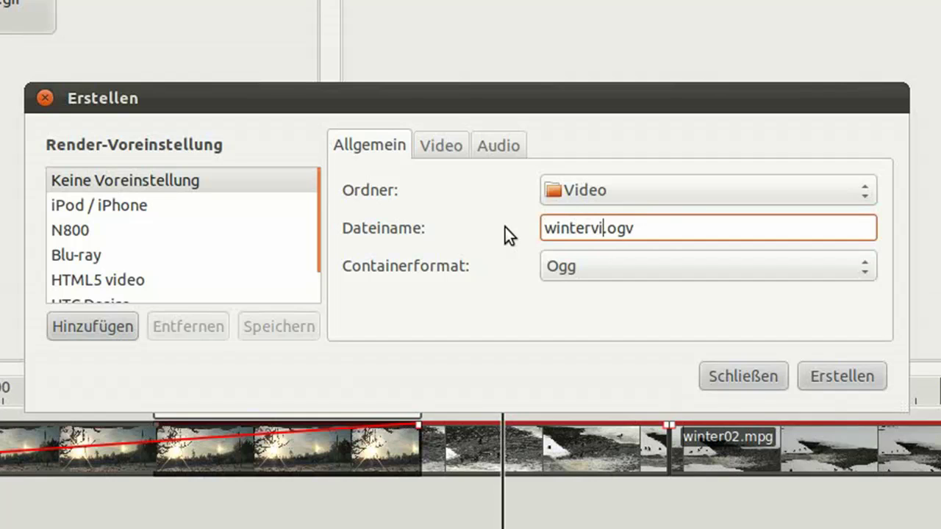
pyautogui.write('ideo')
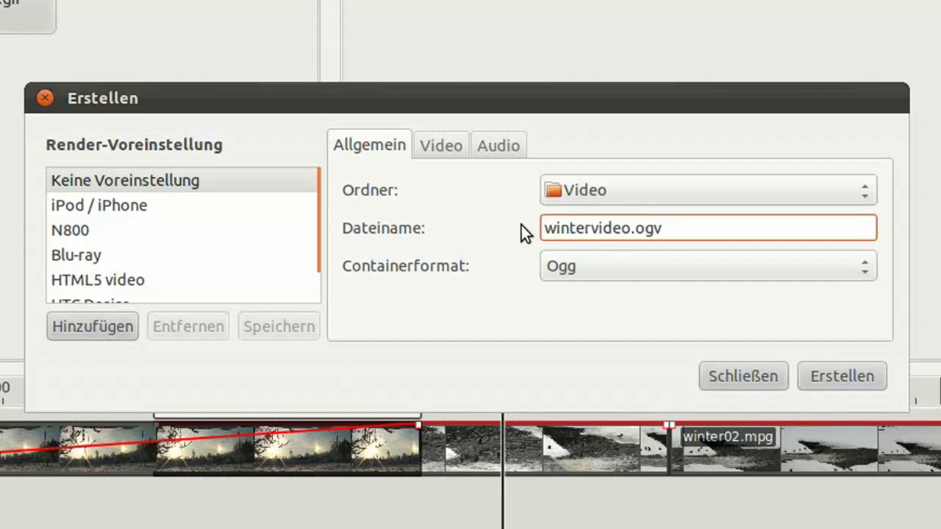
pyautogui.click(624, 266)
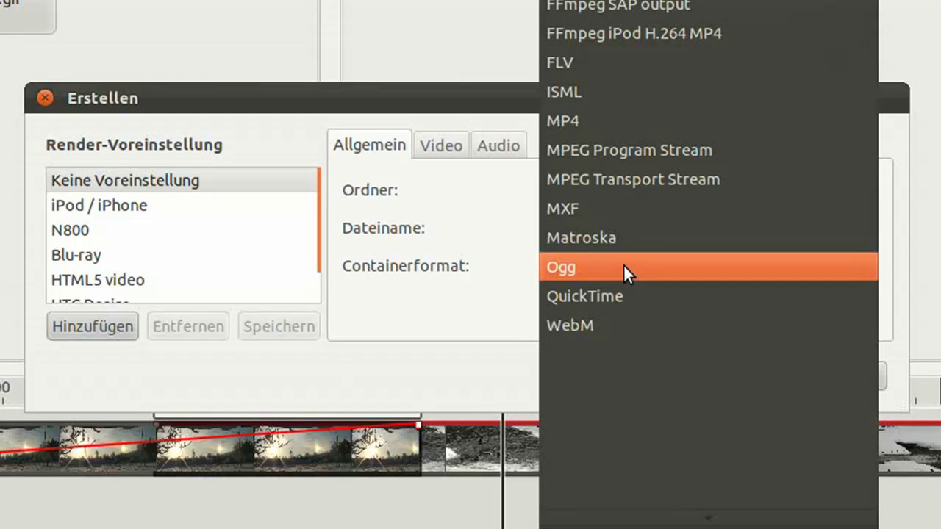
pyautogui.click(573, 126)
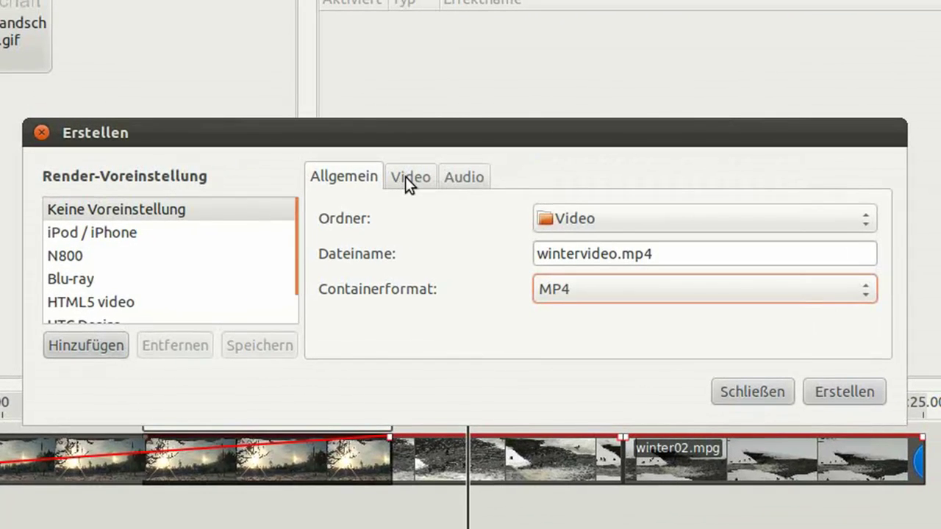
# Change the render's video codec from Dirac to x264enc
pyautogui.click(405, 180)
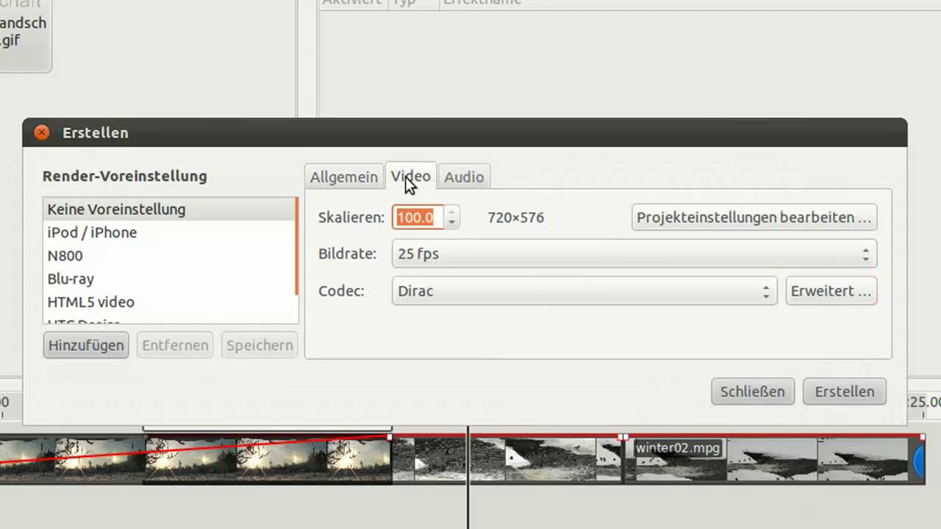
pyautogui.click(442, 292)
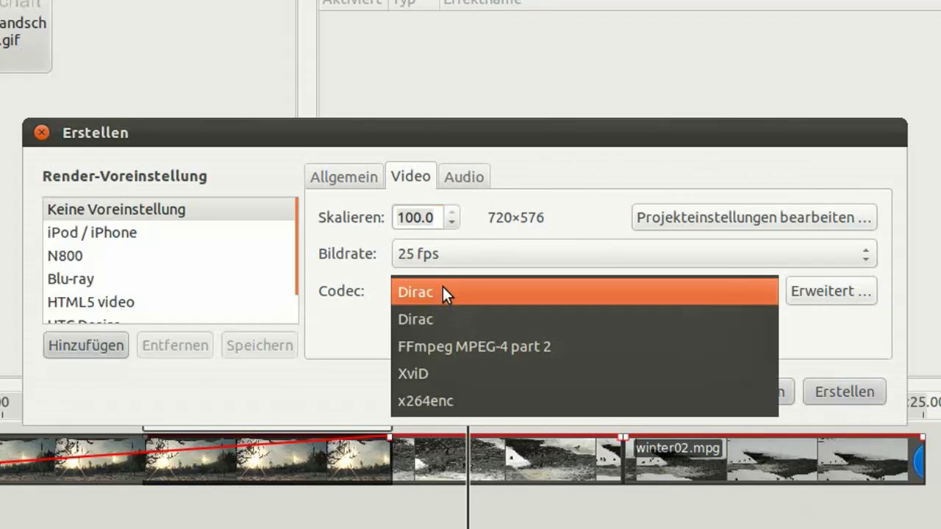
pyautogui.click(432, 400)
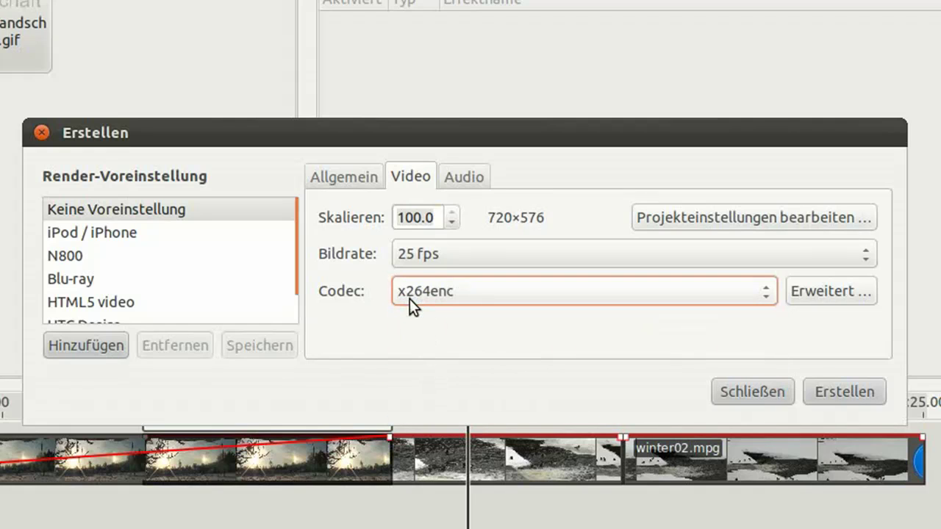
# Choose L.A.M.E. mp3 as audio codec, render the project, and close the dialog when finished
pyautogui.click(471, 181)
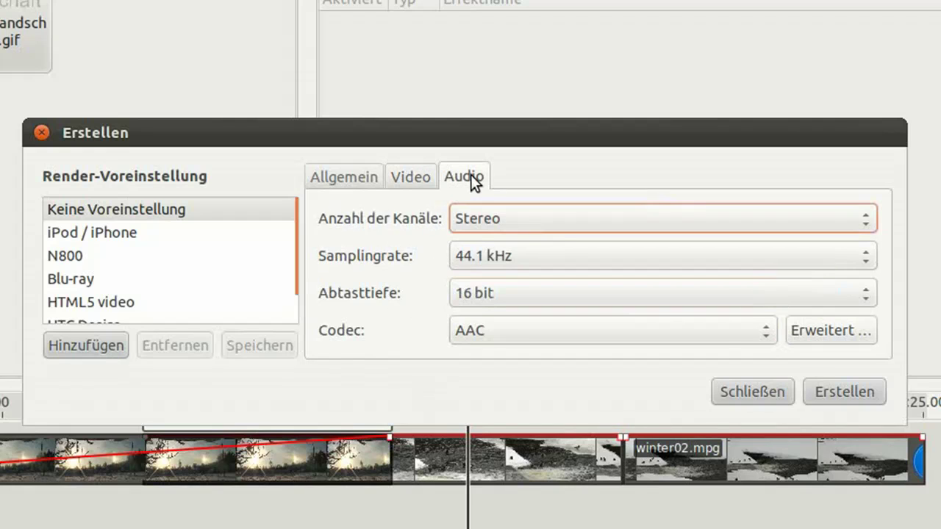
pyautogui.click(503, 328)
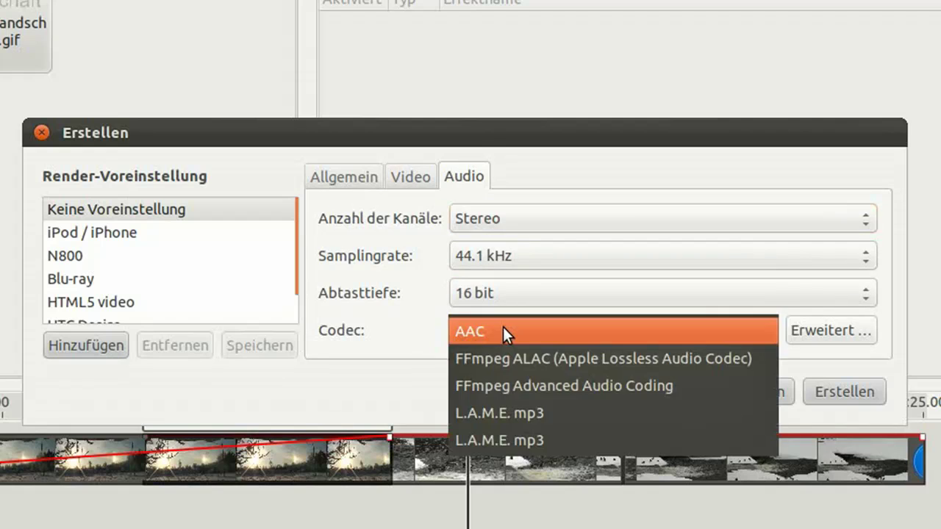
pyautogui.click(514, 422)
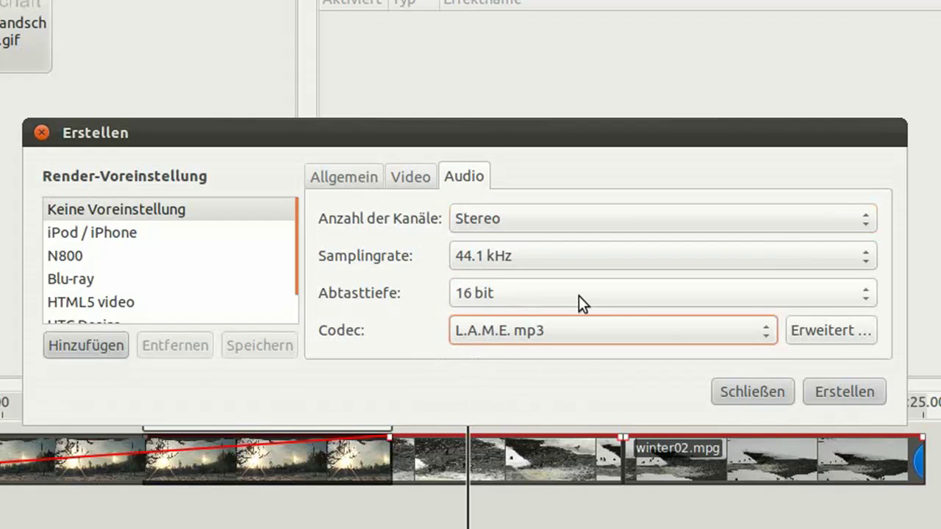
pyautogui.click(835, 394)
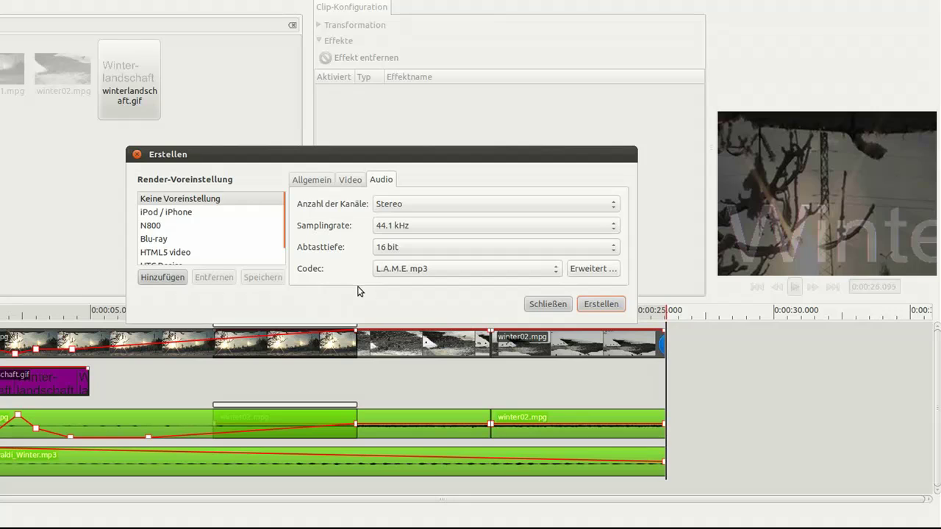
pyautogui.click(550, 305)
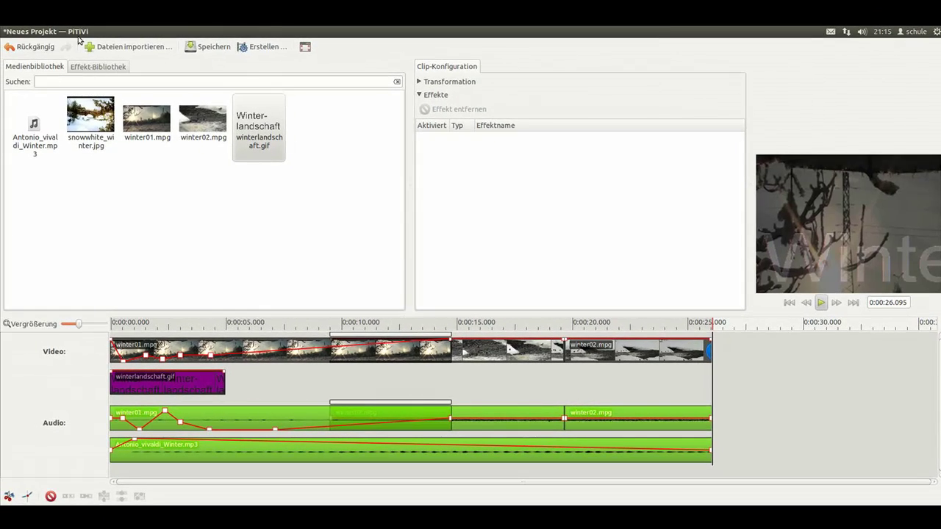
# Minimize PiTiVi to reveal the Nautilus Video folder with wintervideo.mp4
pyautogui.click(48, 31)
pyautogui.click(17, 31)
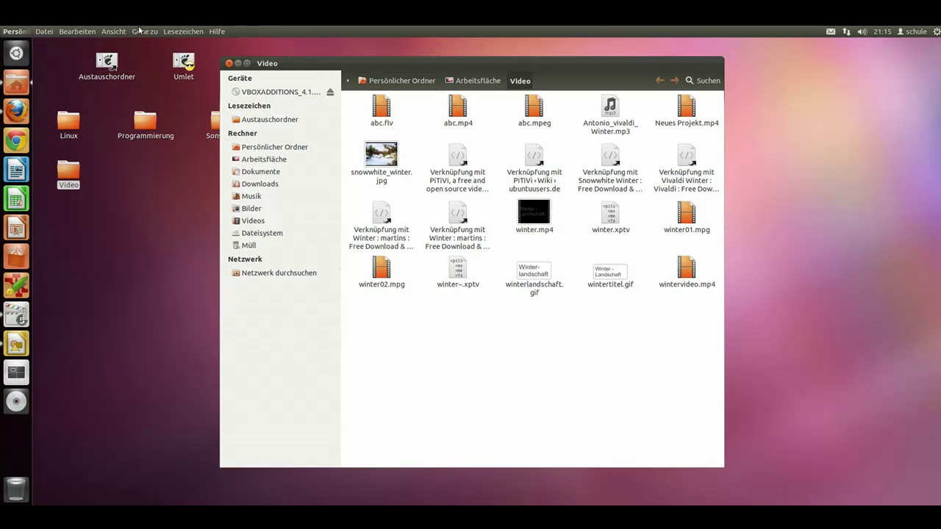
# Switch the Video folder to list view (Ansicht > Liste) and play wintervideo.mp4
pyautogui.click(115, 32)
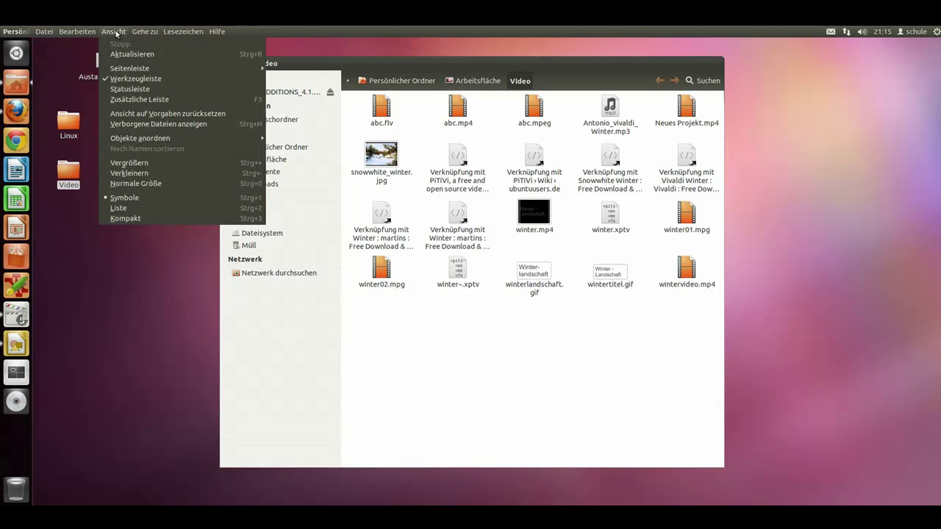
pyautogui.click(119, 209)
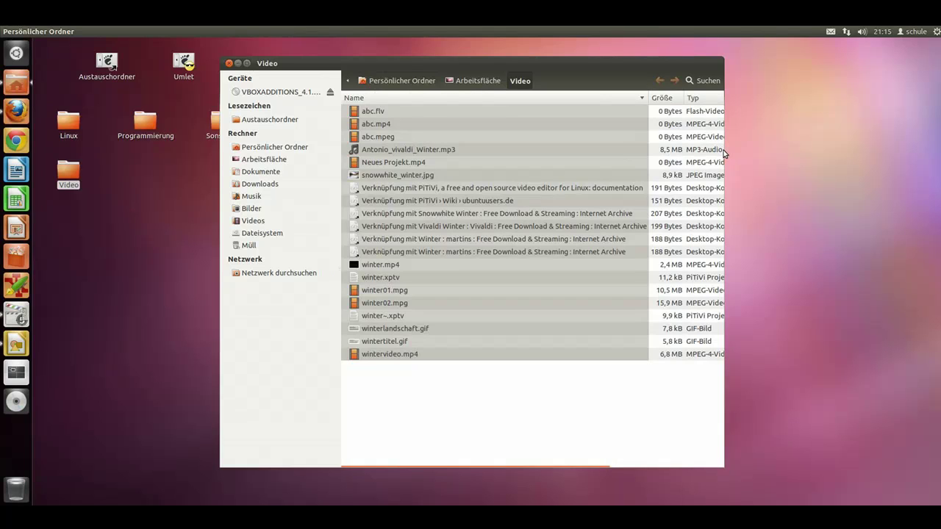
pyautogui.click(395, 356)
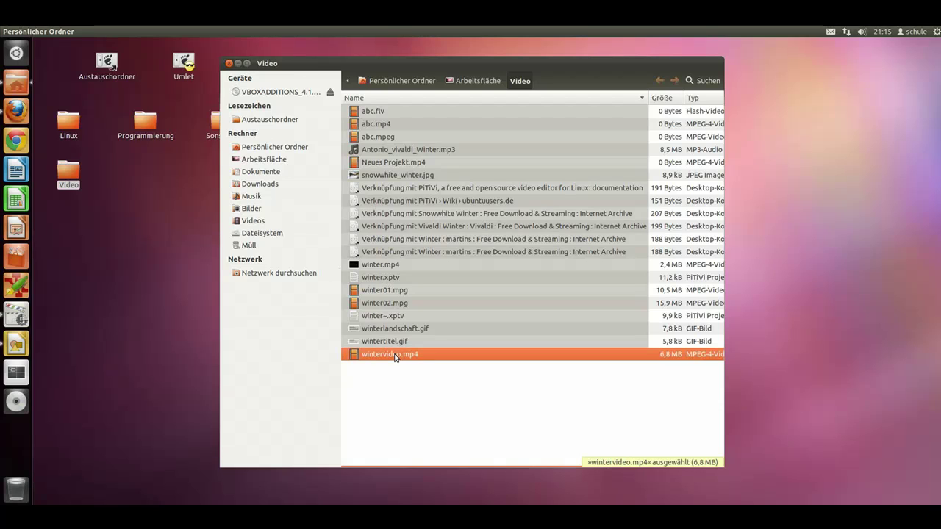
pyautogui.doubleClick(395, 356)
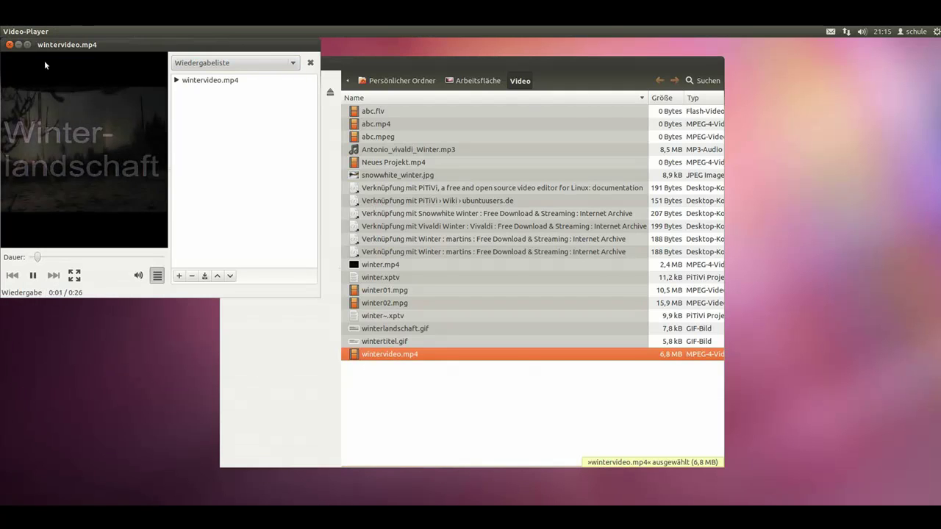
# Maximize the Video-Player, watch wintervideo.mp4 to the end, then close the player
pyautogui.click(28, 45)
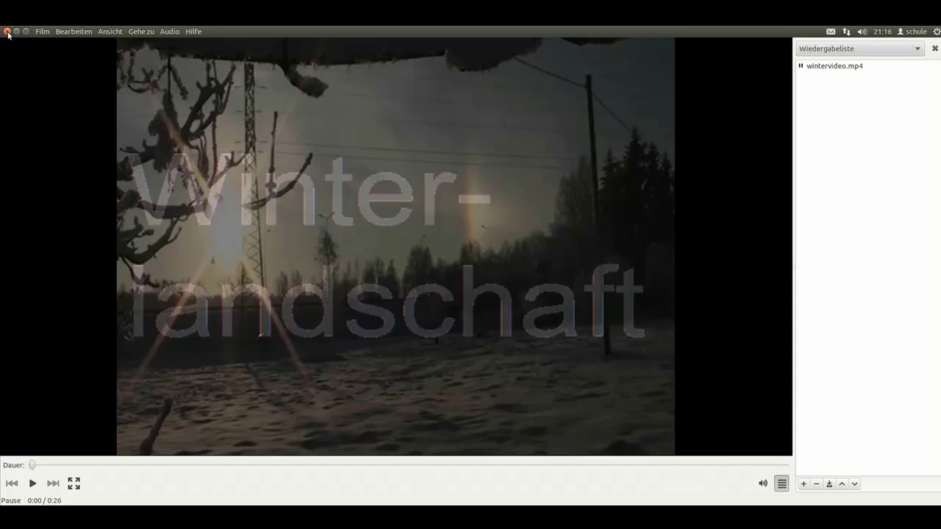
pyautogui.click(7, 32)
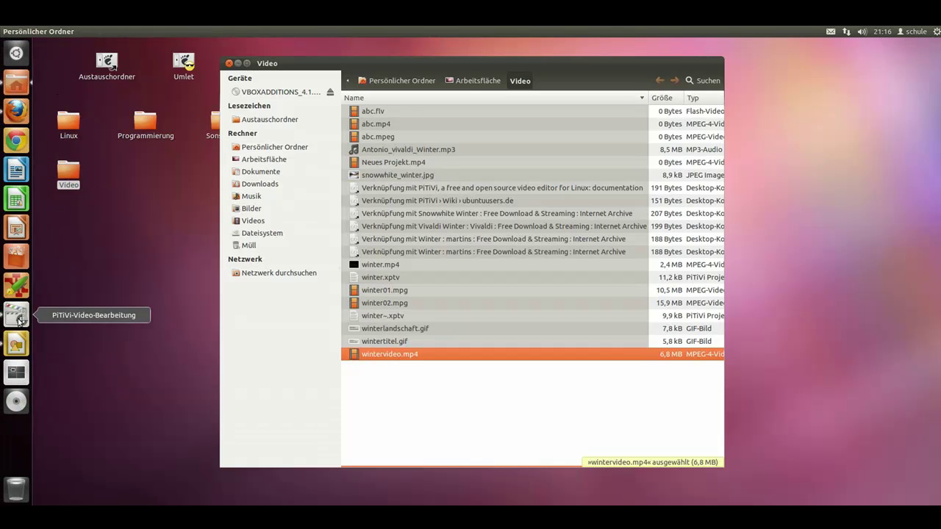
# Restore PiTiVi from the Unity launcher, then open and close the Projekt menu
pyautogui.click(17, 316)
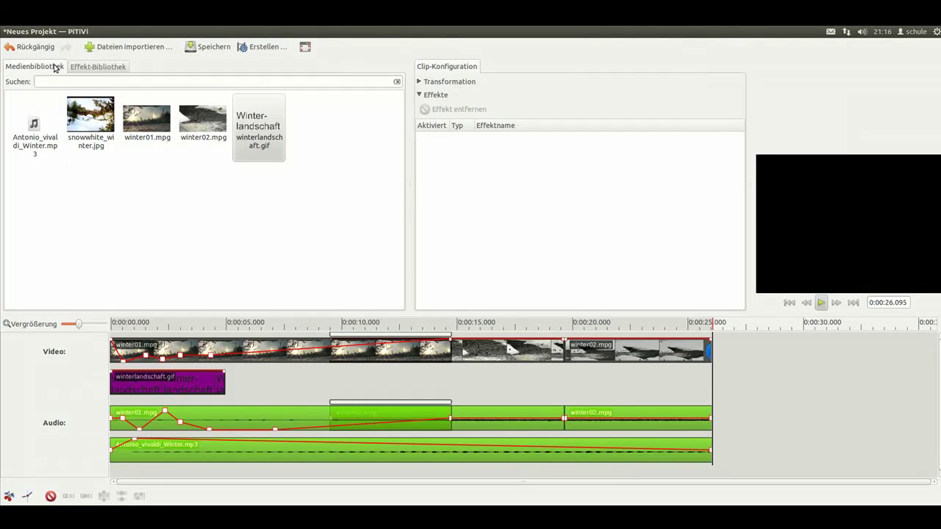
pyautogui.click(43, 33)
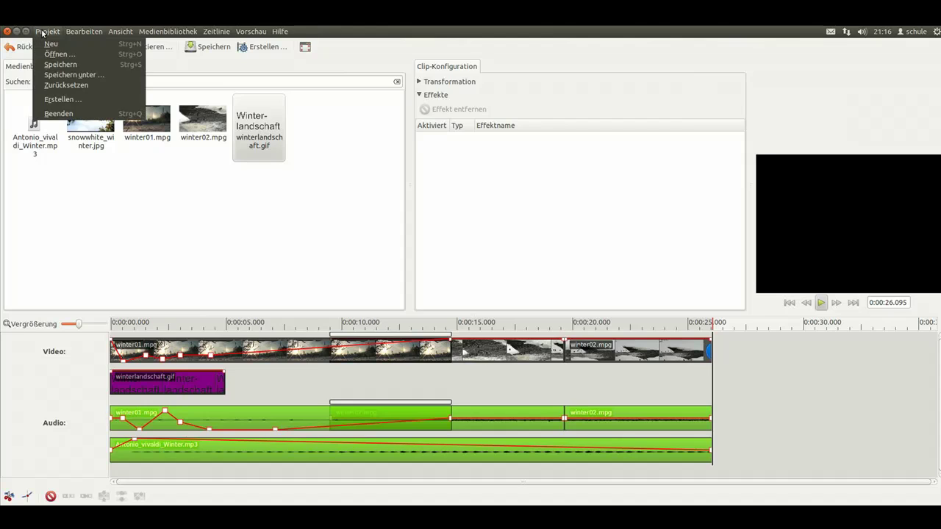
pyautogui.click(57, 69)
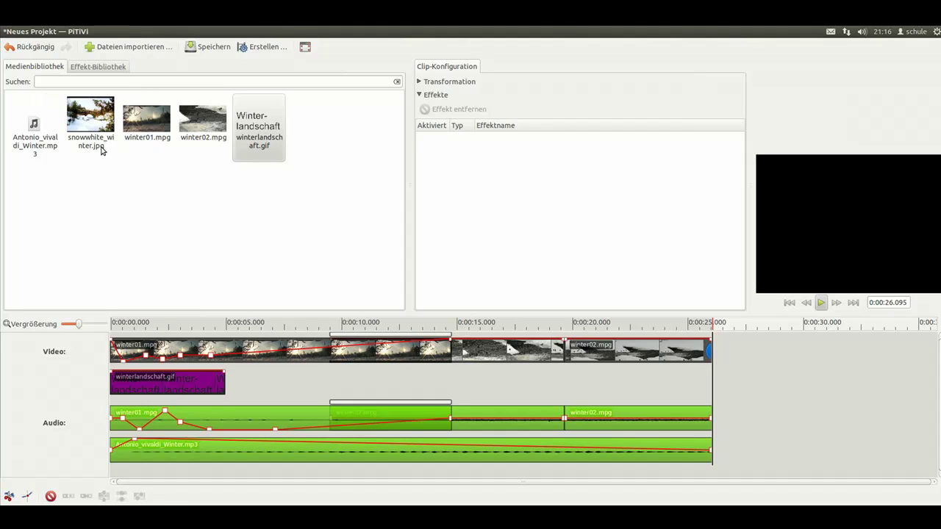